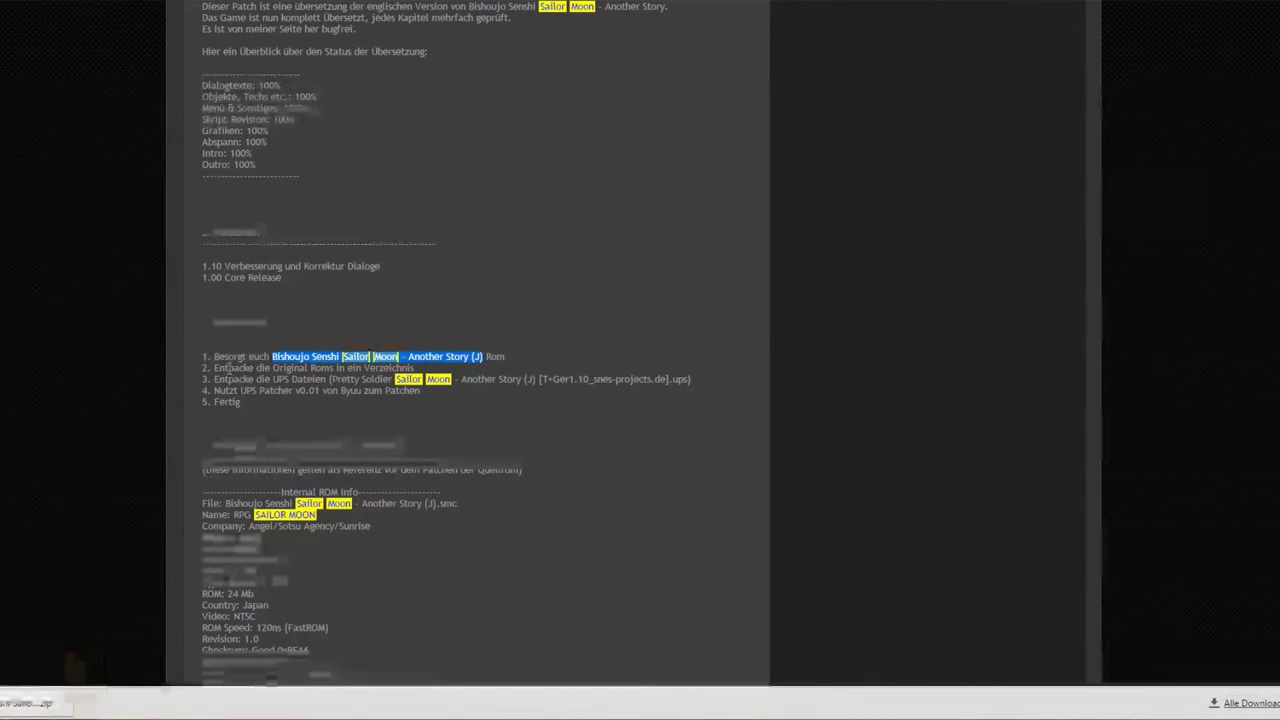
# Read the patch's installation instructions on unpacking the original ROM and the UPS file.
pyautogui.moveTo(229, 368); pyautogui.dragTo(462, 370)
pyautogui.click(462, 368)
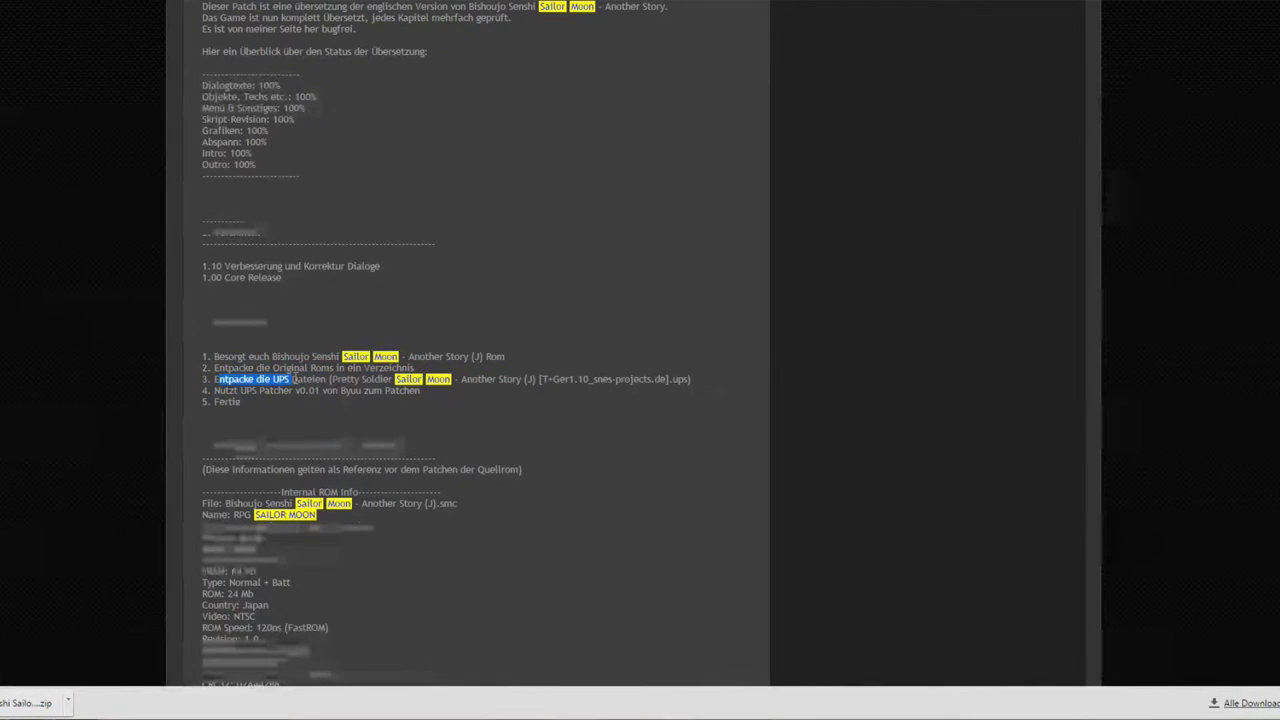
pyautogui.moveTo(293, 380); pyautogui.dragTo(329, 380)
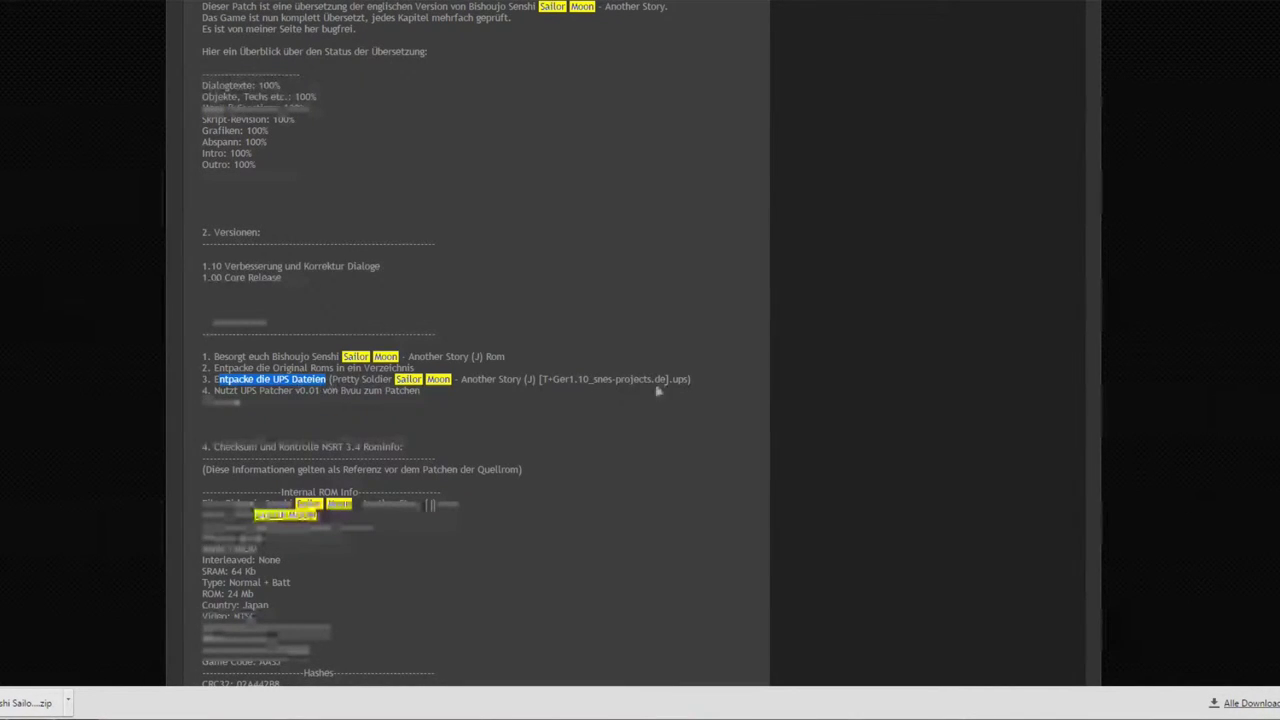
pyautogui.click(350, 414)
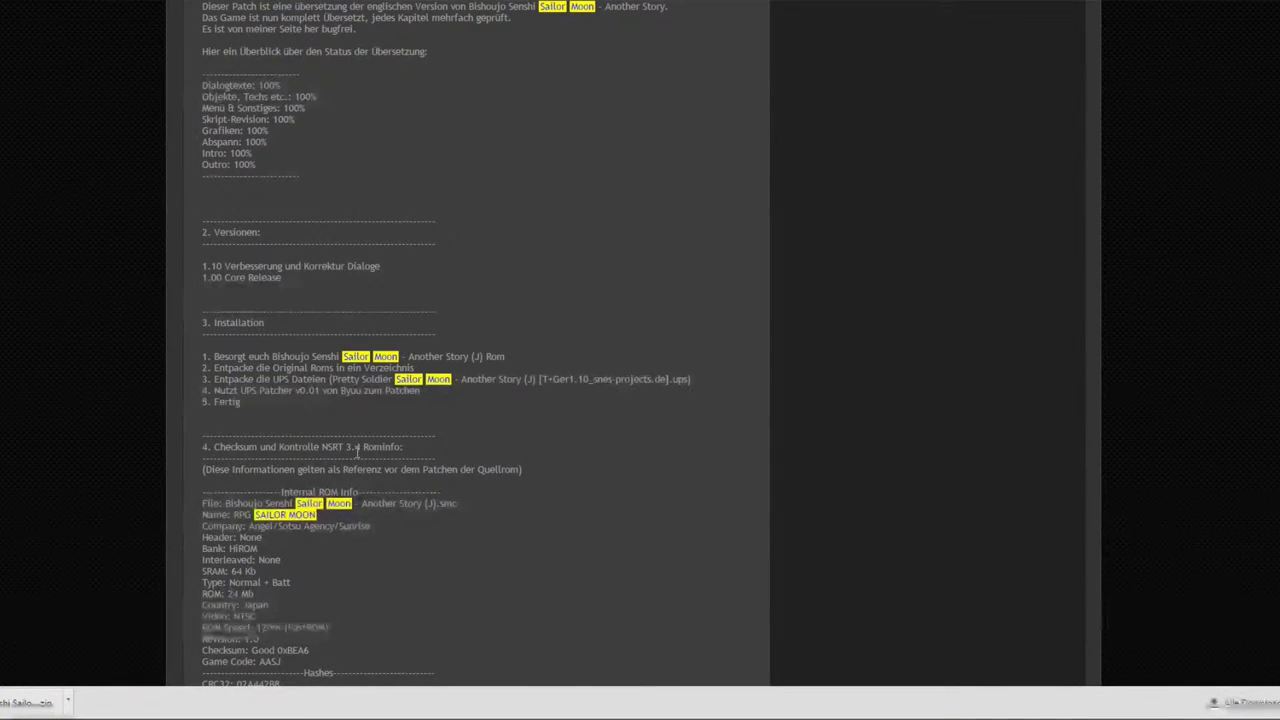
# Check the Bishoujo Senshi Sailormoon - Another Story (Japan).sfc file in the SNES folder and return to the patch page.
pyautogui.click(30, 703)
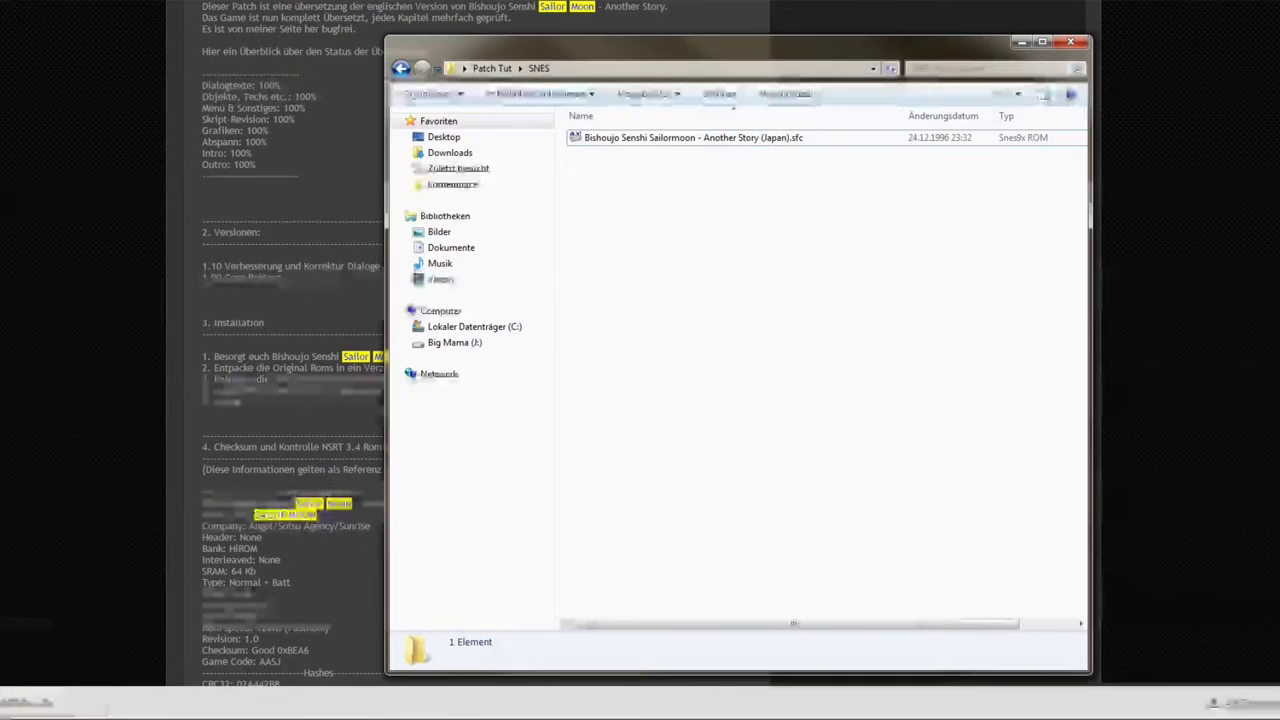
pyautogui.click(655, 136)
pyautogui.click(47, 135)
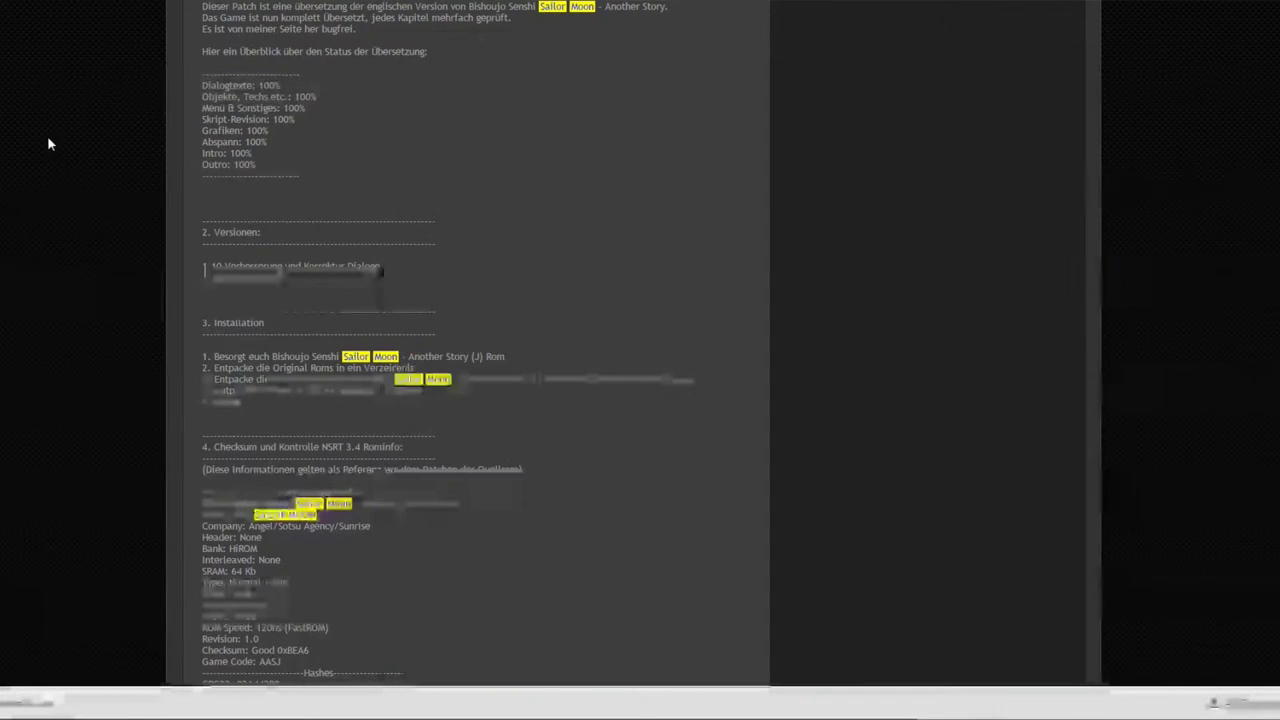
# Download the Pretty Soldier Sailor Moon - Another Story (J) [T+Ger1.10_snes-projects.de].zip patch and save it in the SNES folder.
pyautogui.scroll(-5, 94, 194)
pyautogui.scroll(-5, 131, 277)
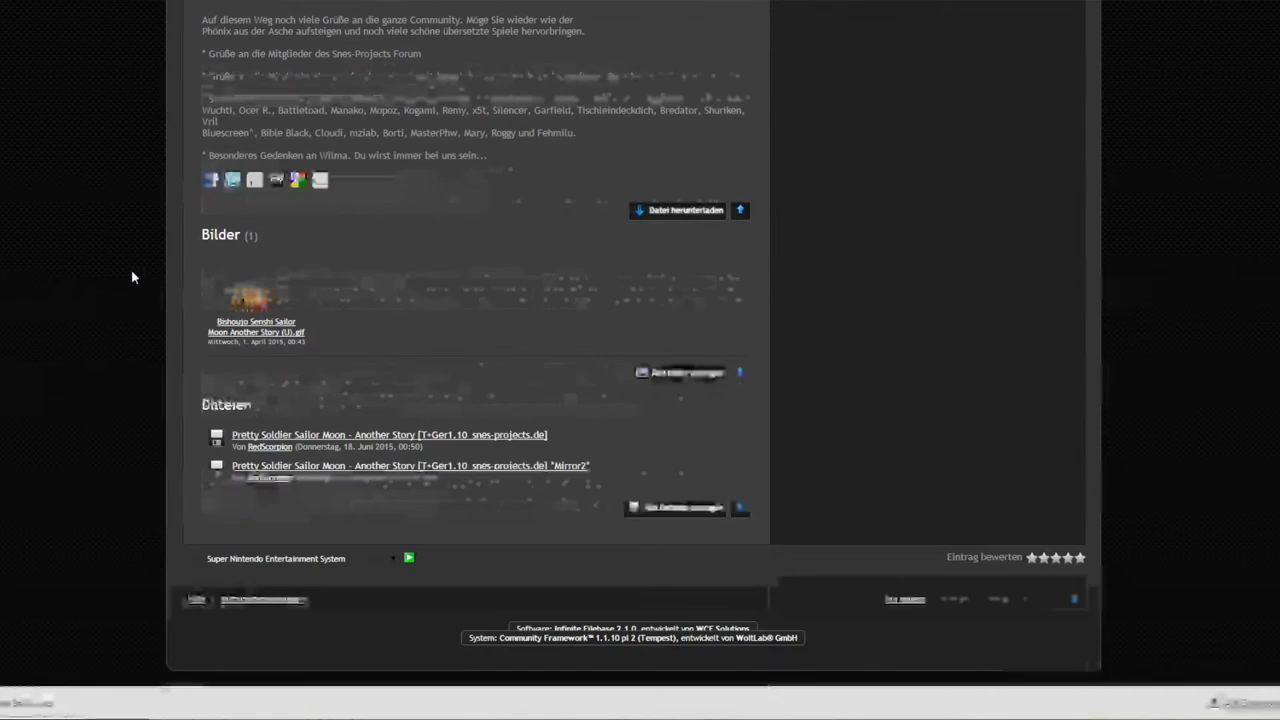
pyautogui.click(672, 210)
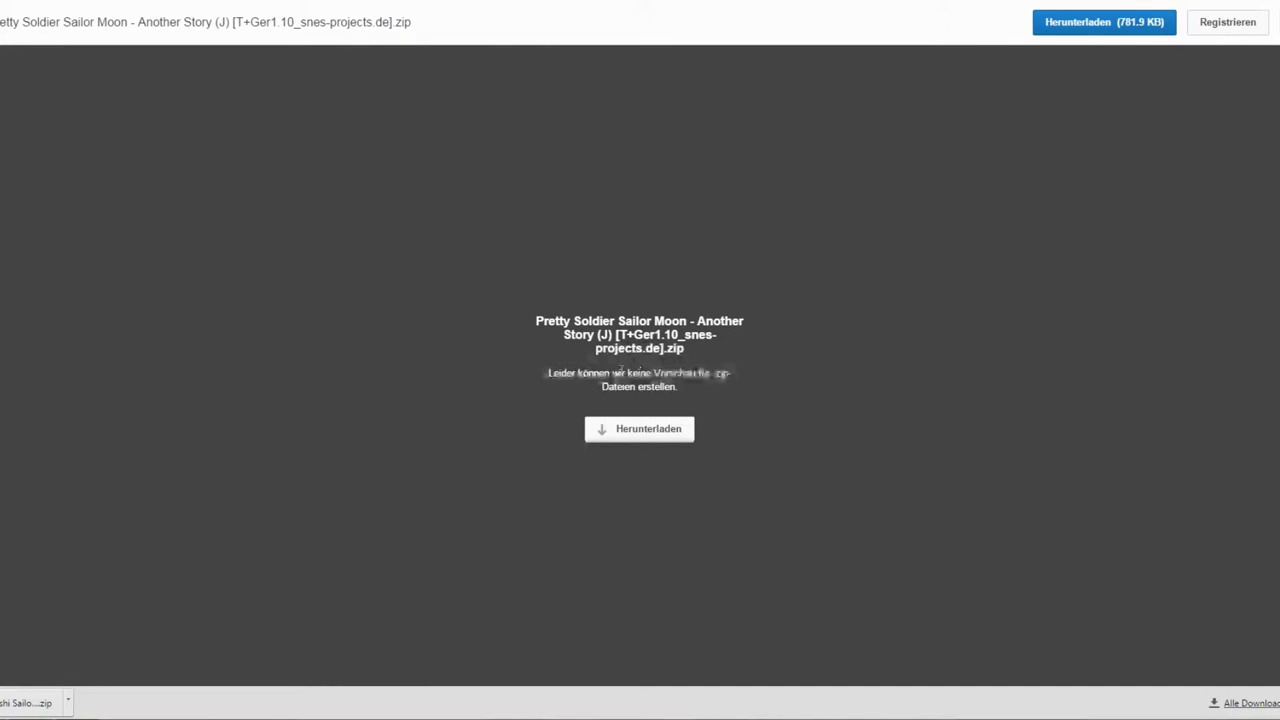
pyautogui.click(659, 432)
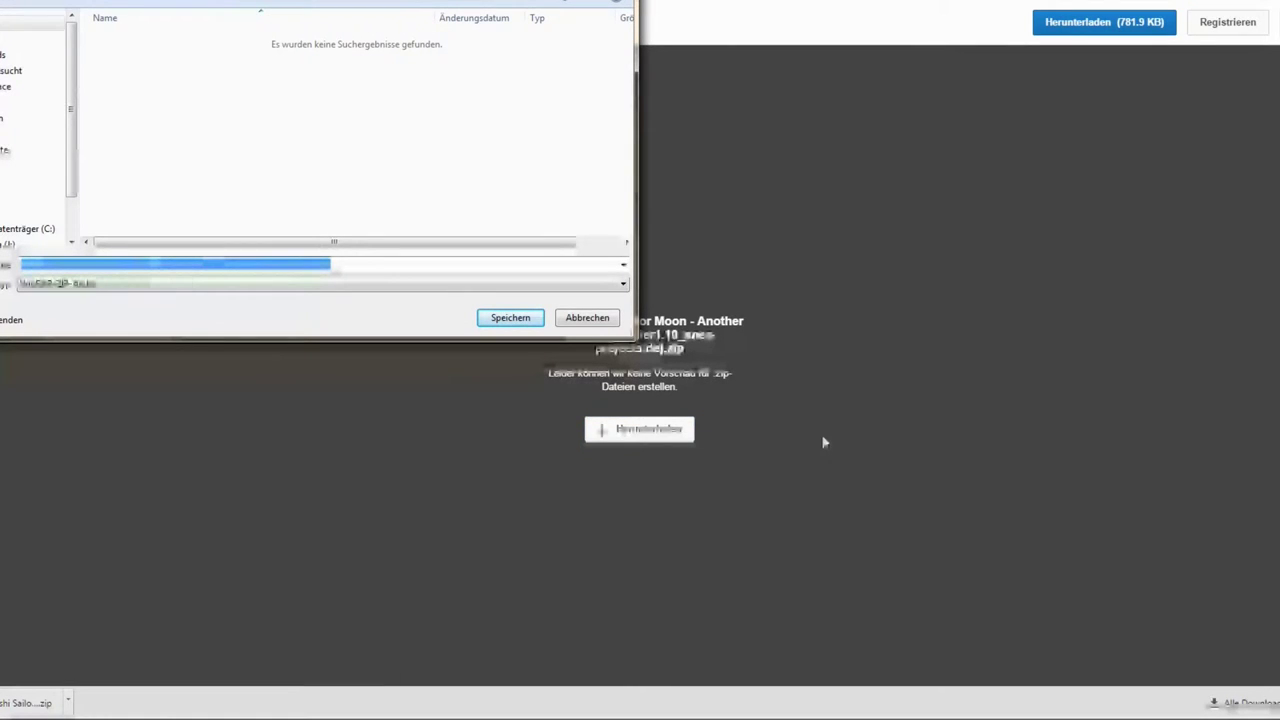
pyautogui.click(510, 318)
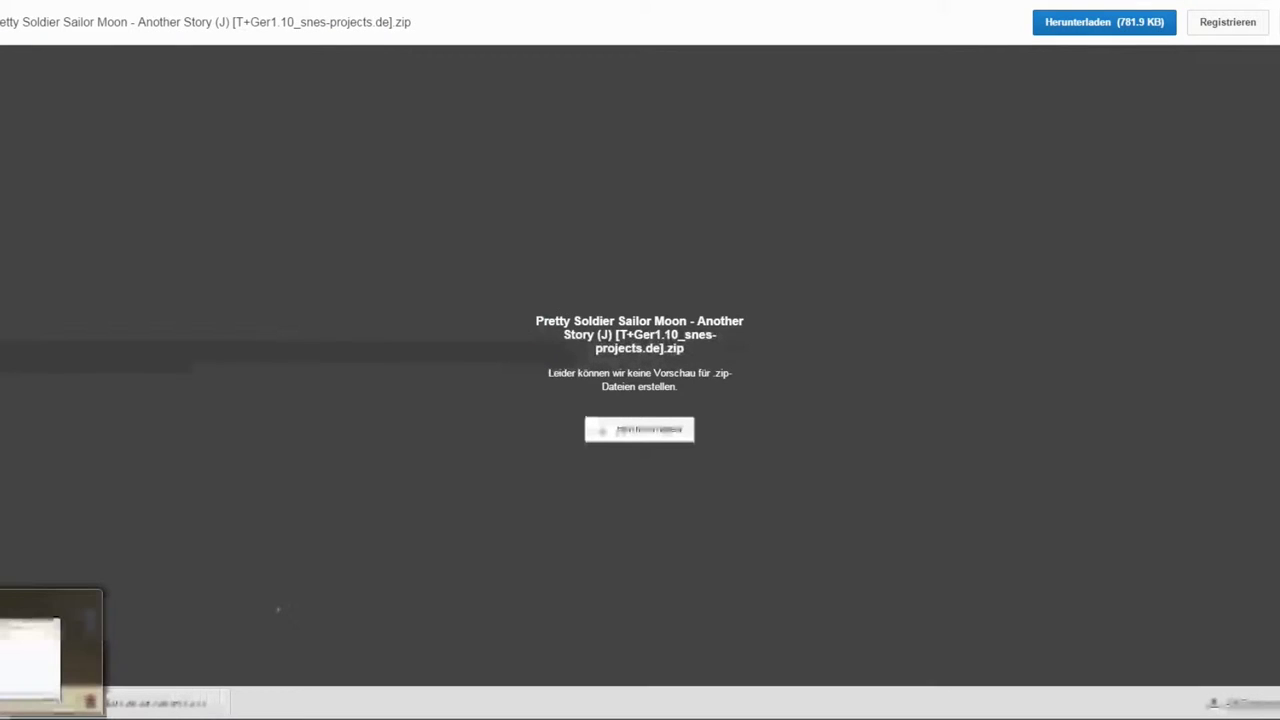
# Extract the downloaded Pretty Soldier Sailor Moon zip into its own folder within SNES and delete the archive.
pyautogui.click(50, 640)
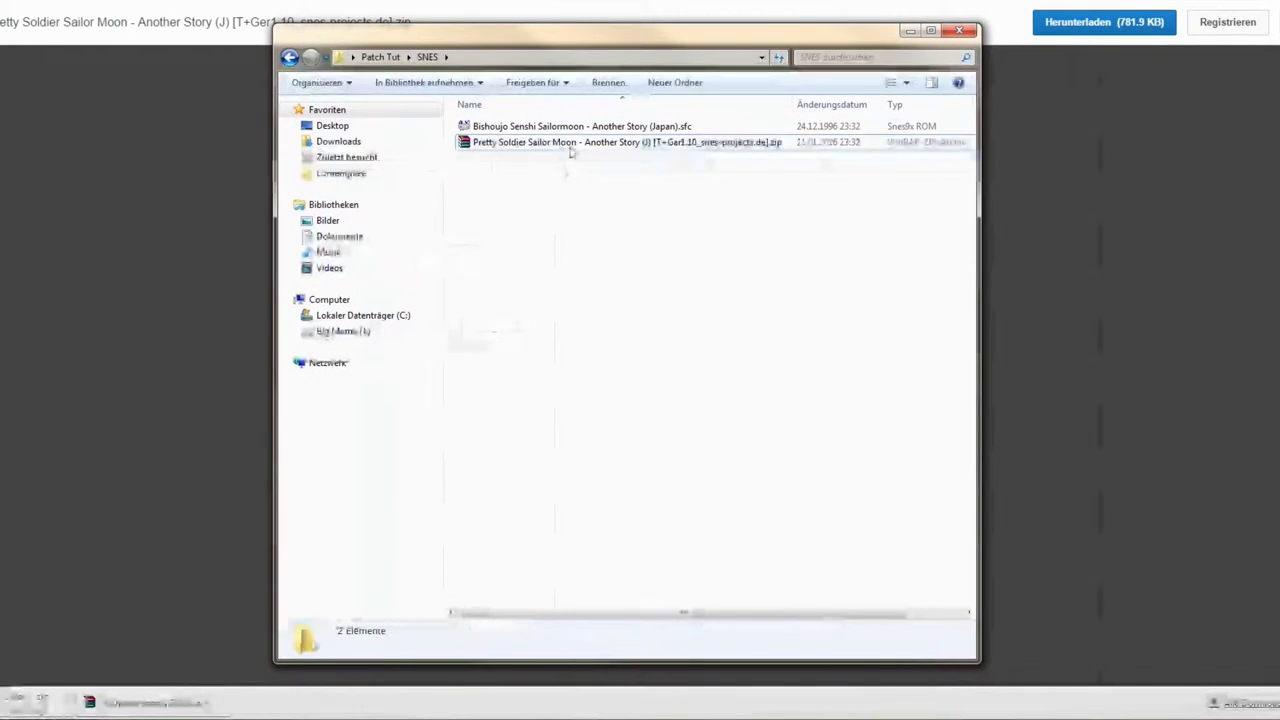
pyautogui.rightClick(567, 148)
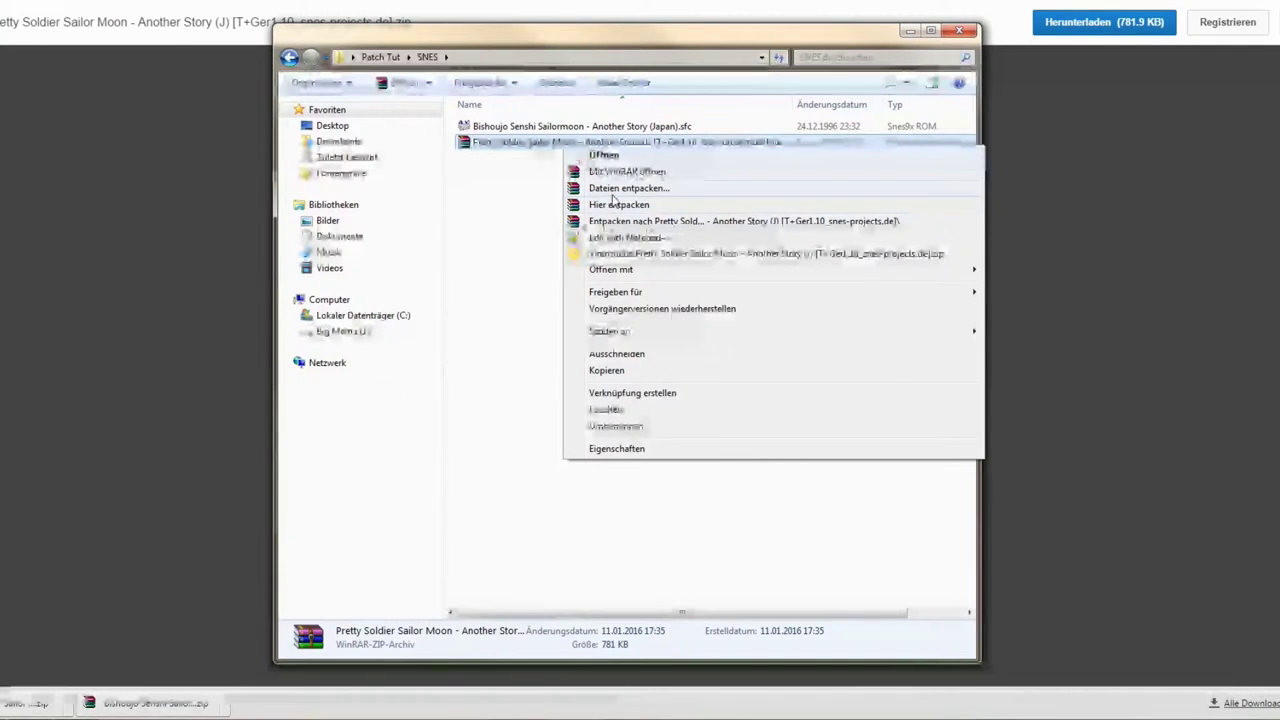
pyautogui.click(657, 222)
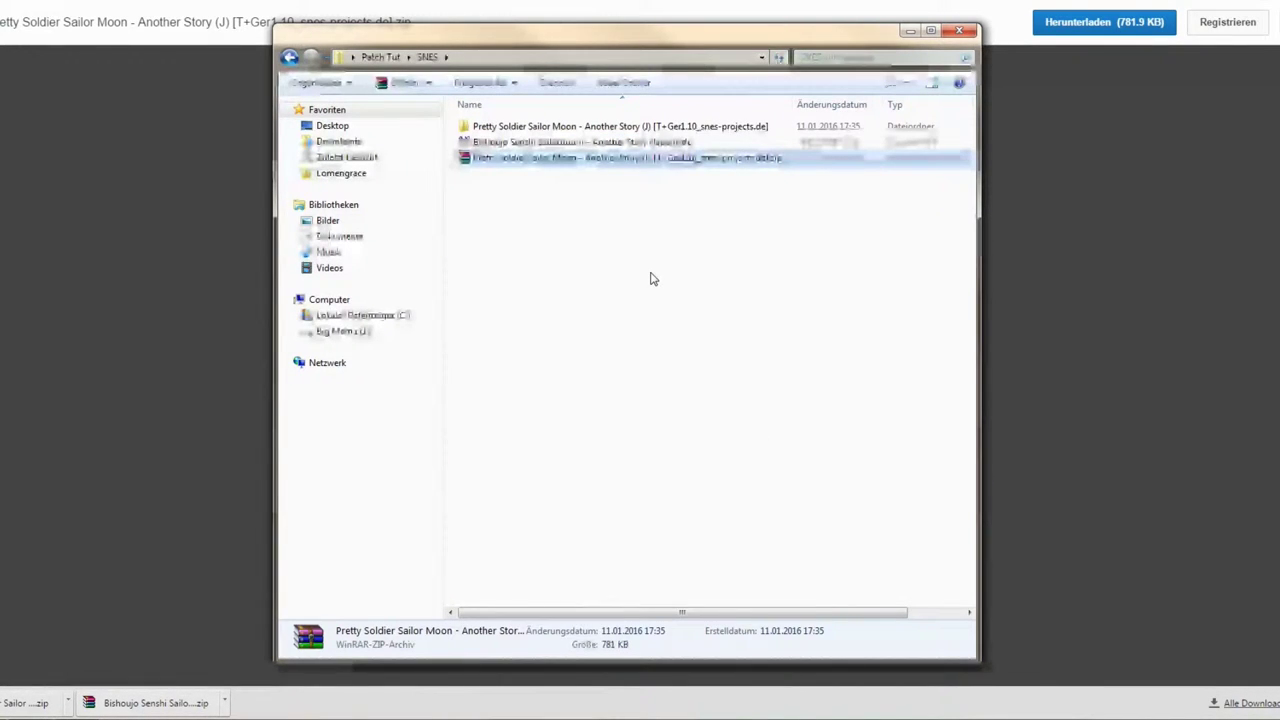
pyautogui.press('Delete')
pyautogui.press('Return')
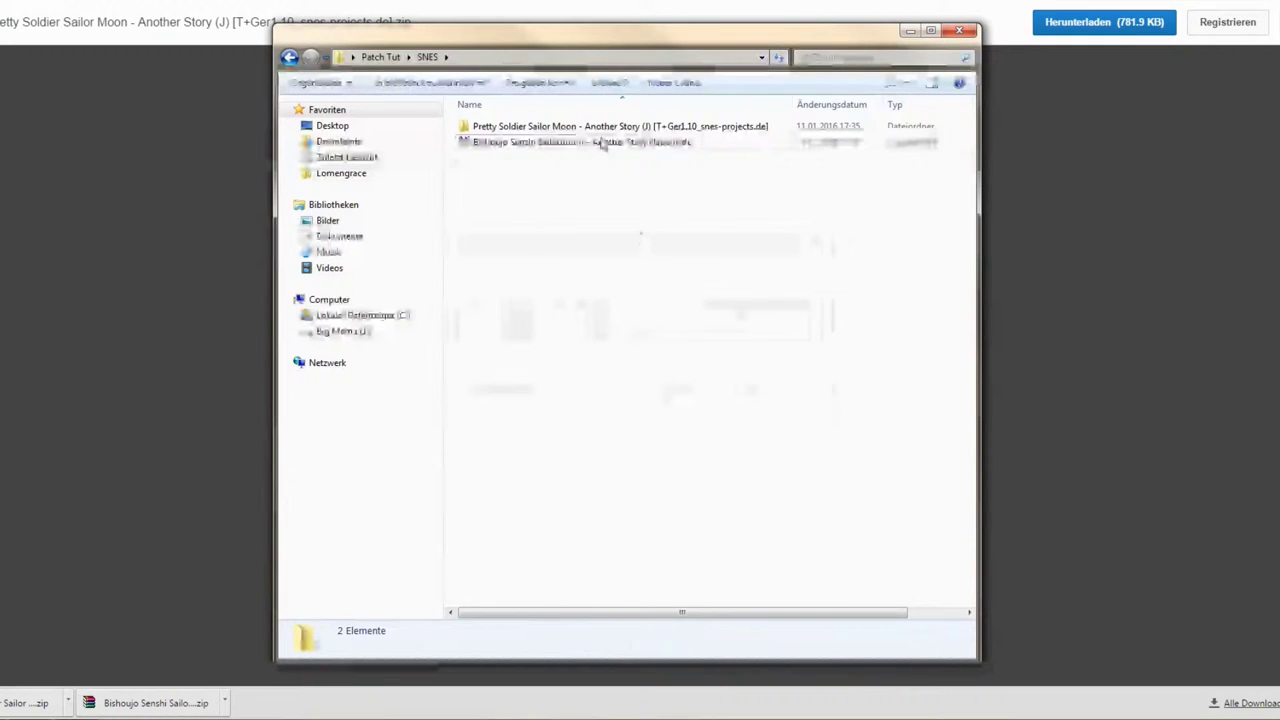
# Look through readme.txt in the extracted patch folder and inspect the details of the .ups file.
pyautogui.doubleClick(605, 128)
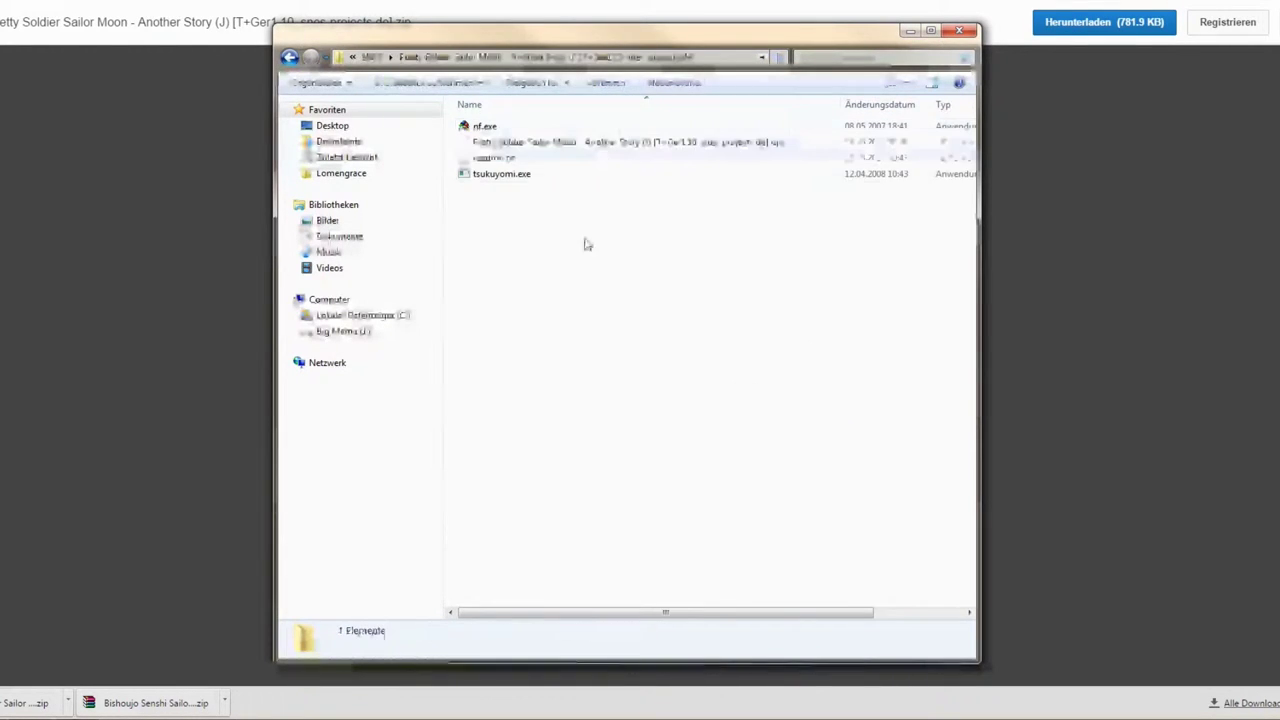
pyautogui.doubleClick(495, 158)
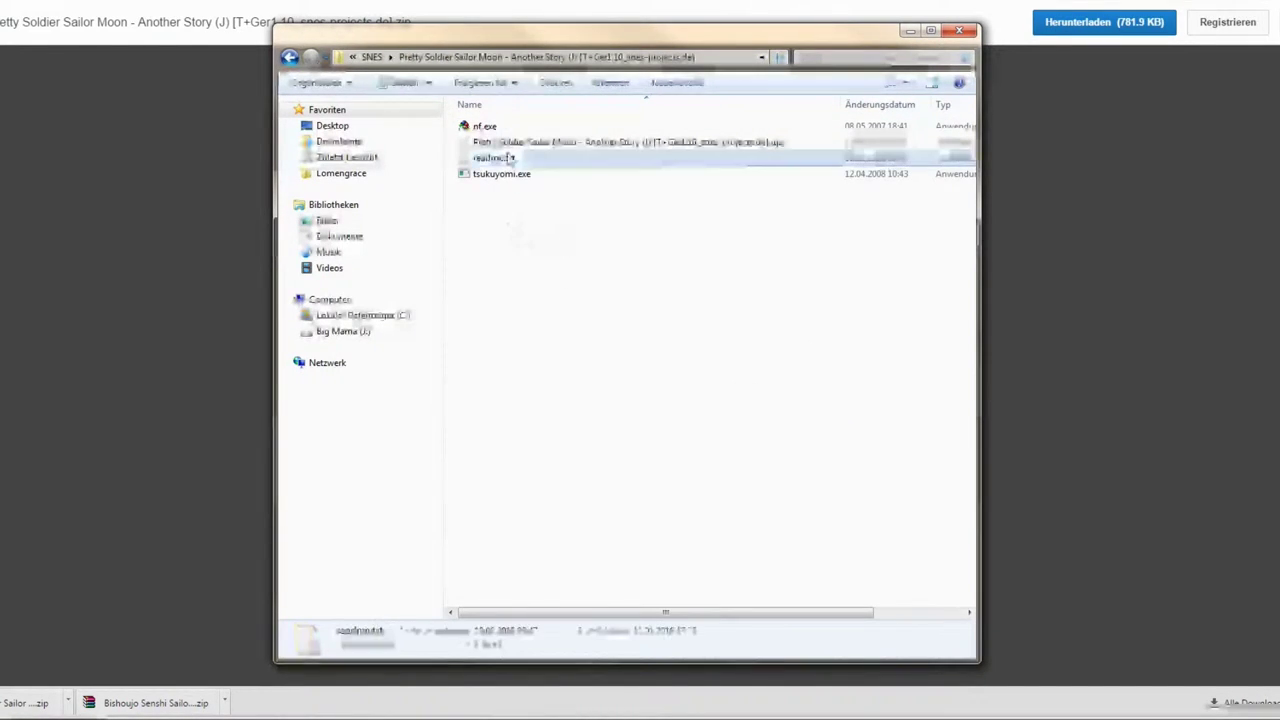
pyautogui.scroll(-20, 427, 513)
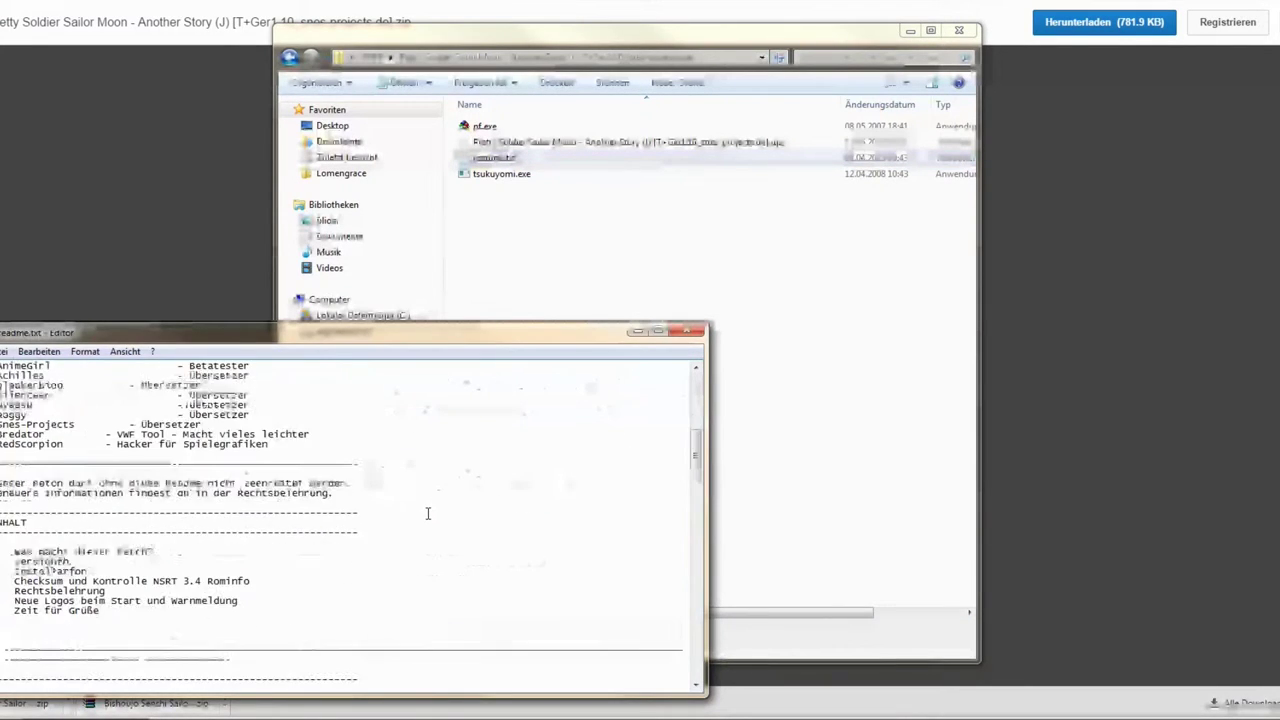
pyautogui.scroll(-5, 430, 501)
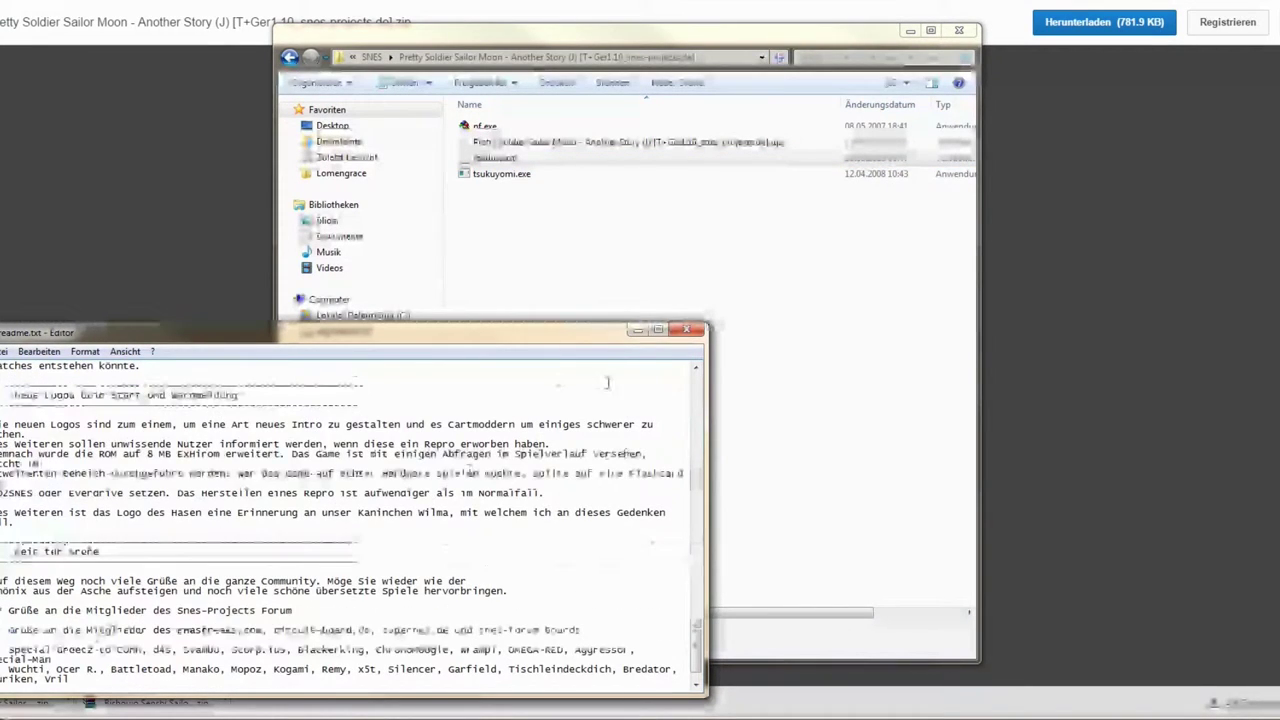
pyautogui.click(688, 330)
pyautogui.click(566, 148)
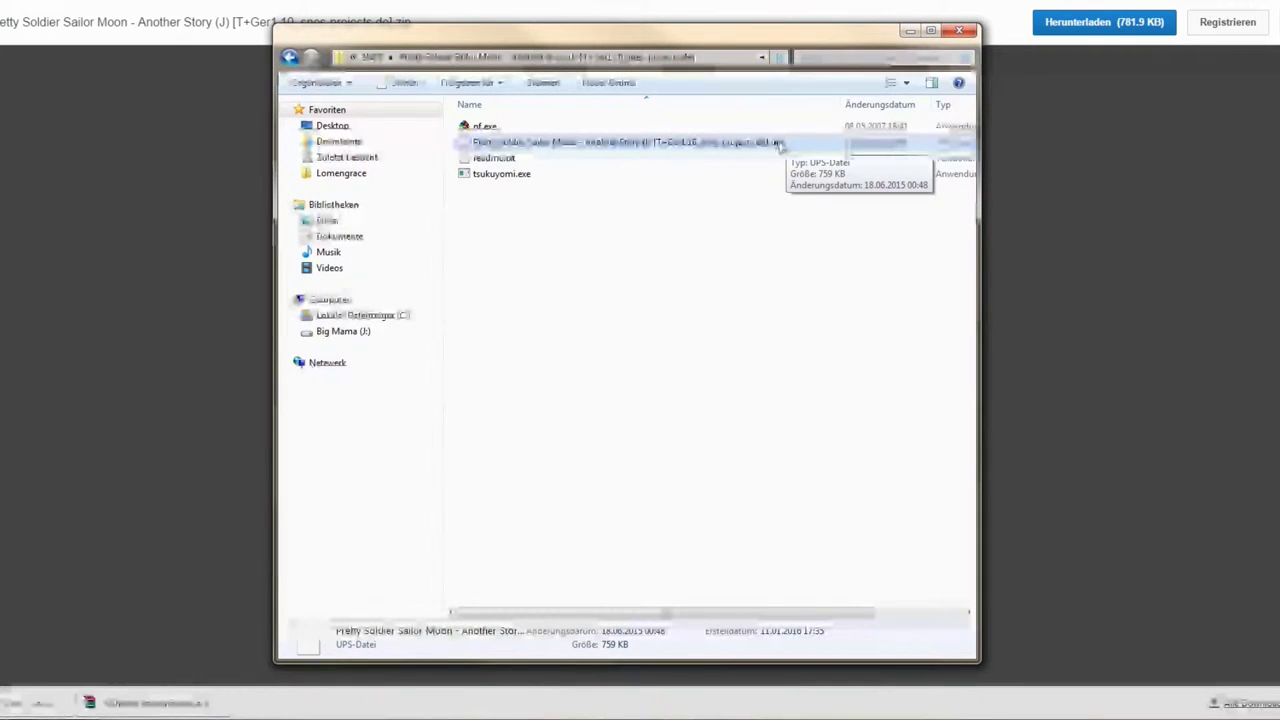
pyautogui.click(745, 250)
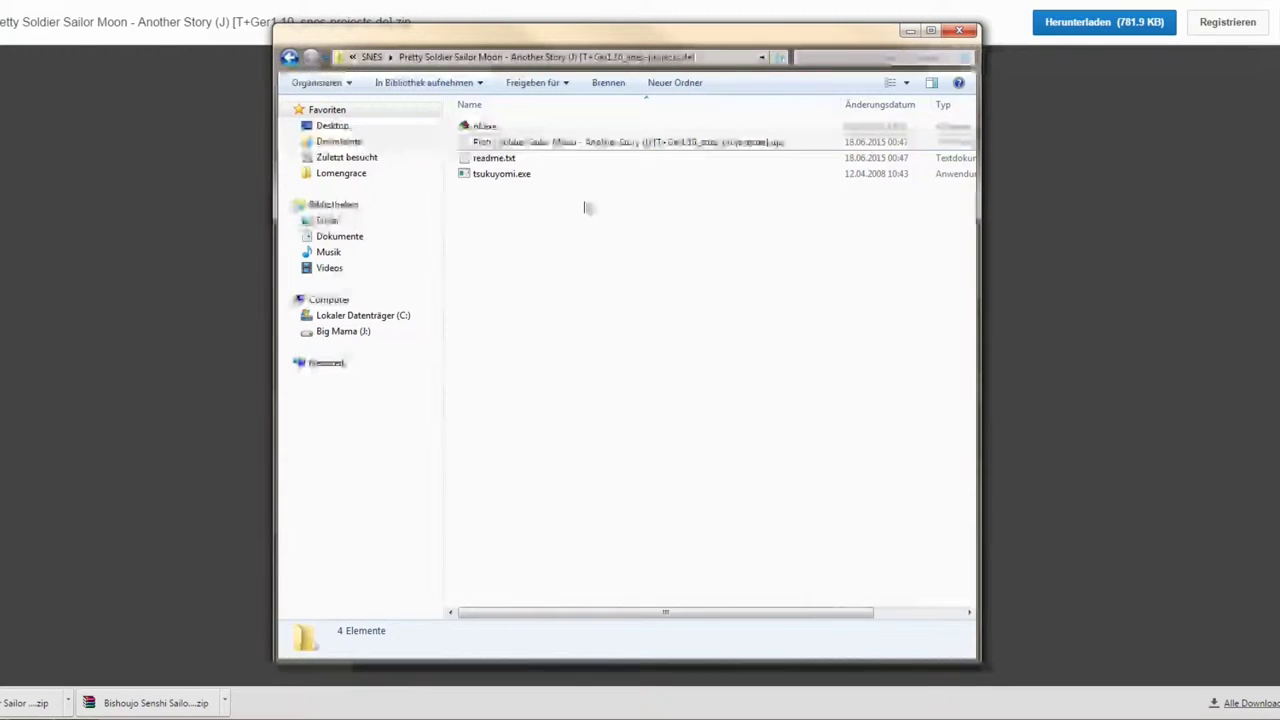
# Try to run nf.exe from the extracted patch folder.
pyautogui.click(492, 128)
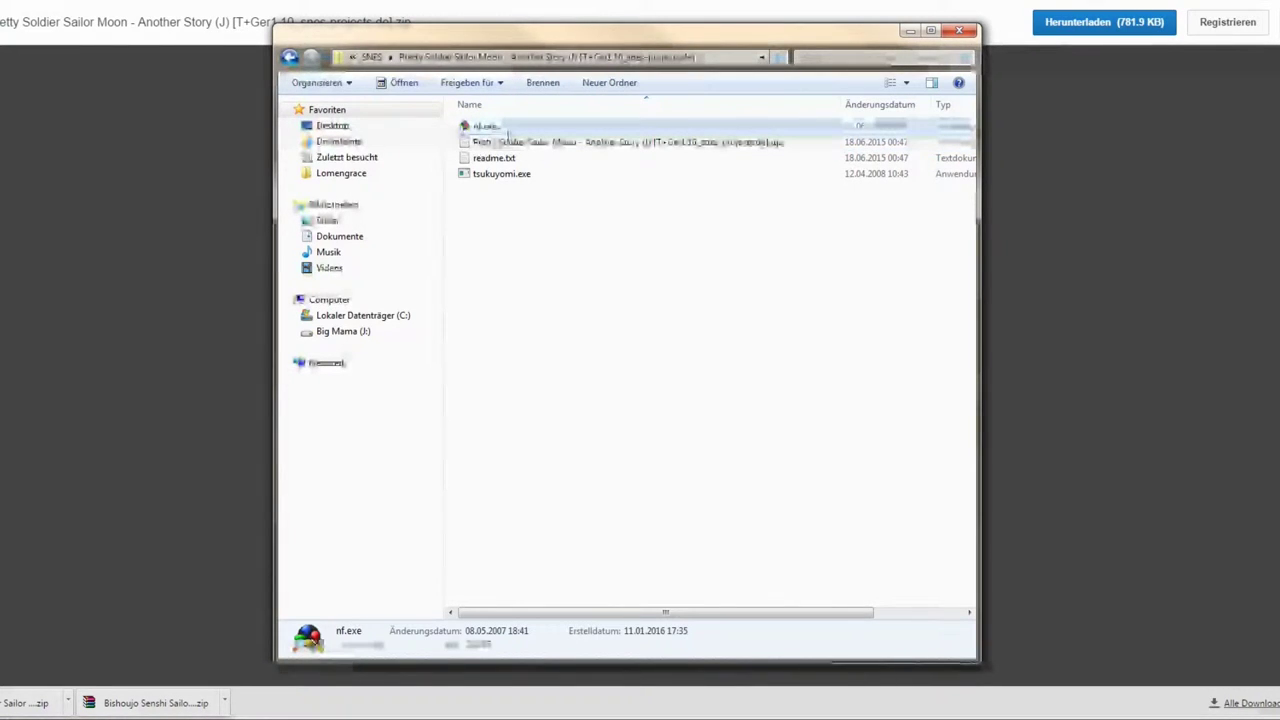
pyautogui.doubleClick(500, 128)
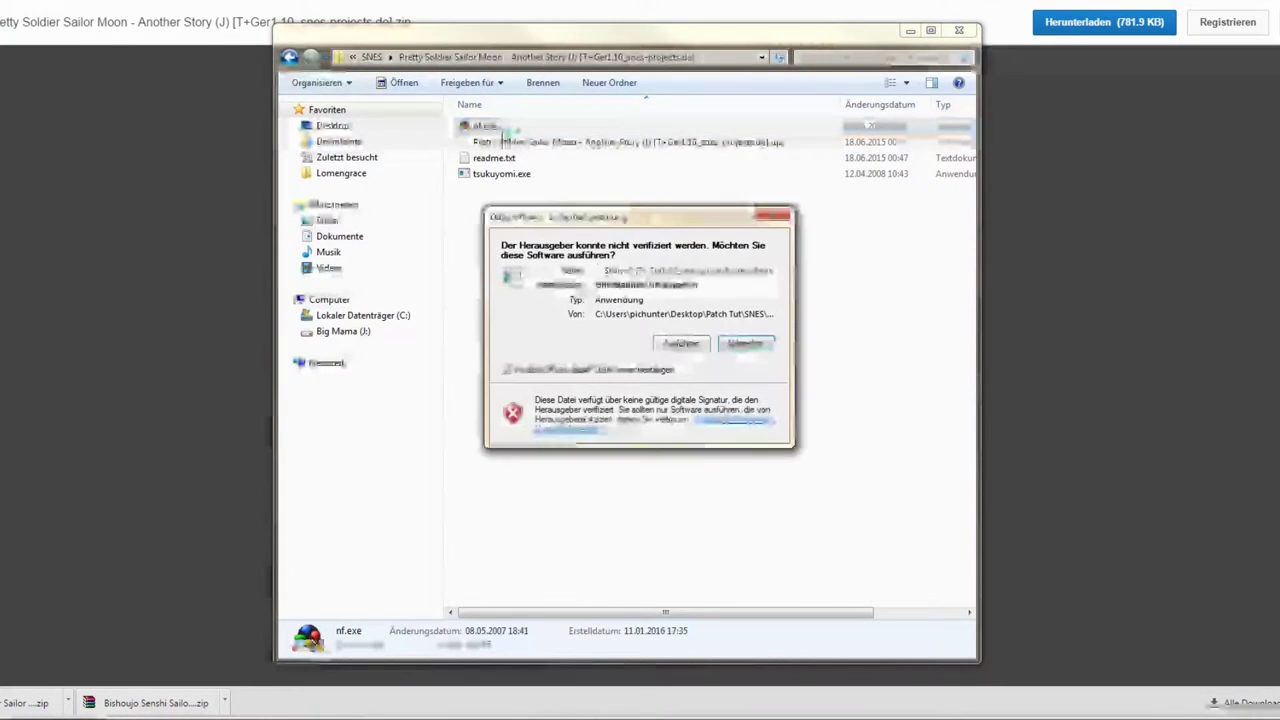
pyautogui.click(681, 344)
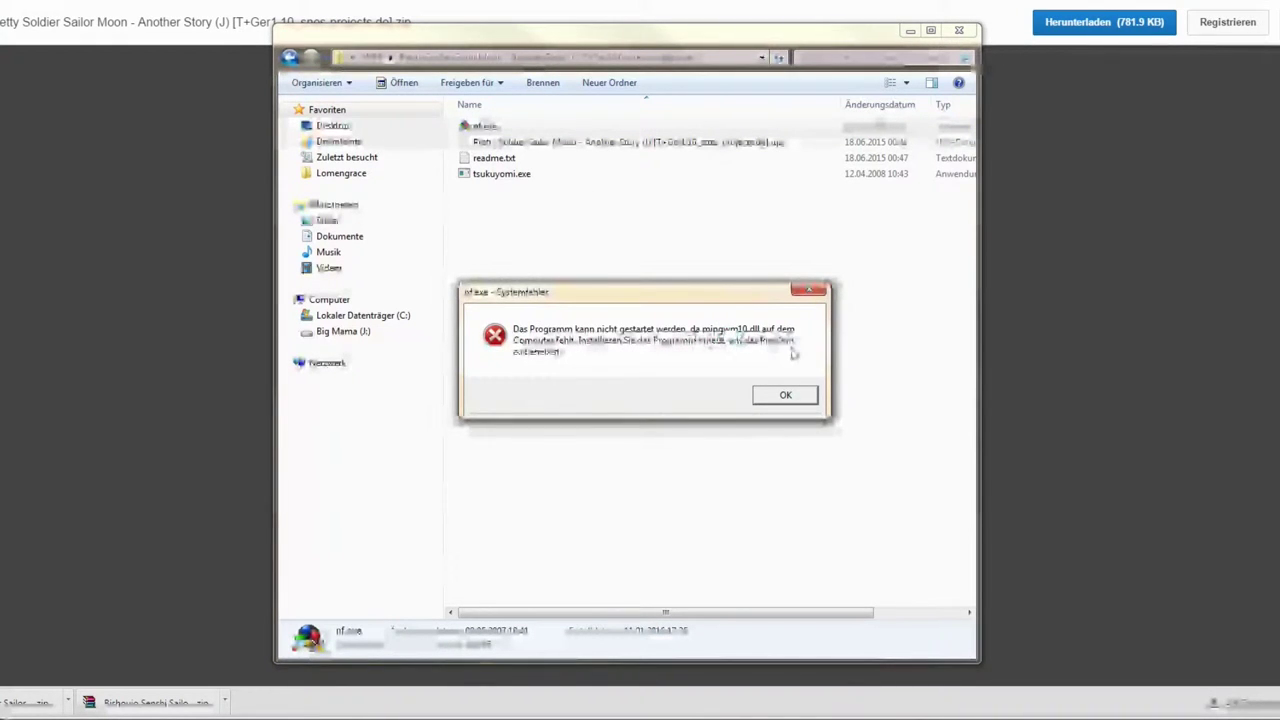
pyautogui.click(781, 395)
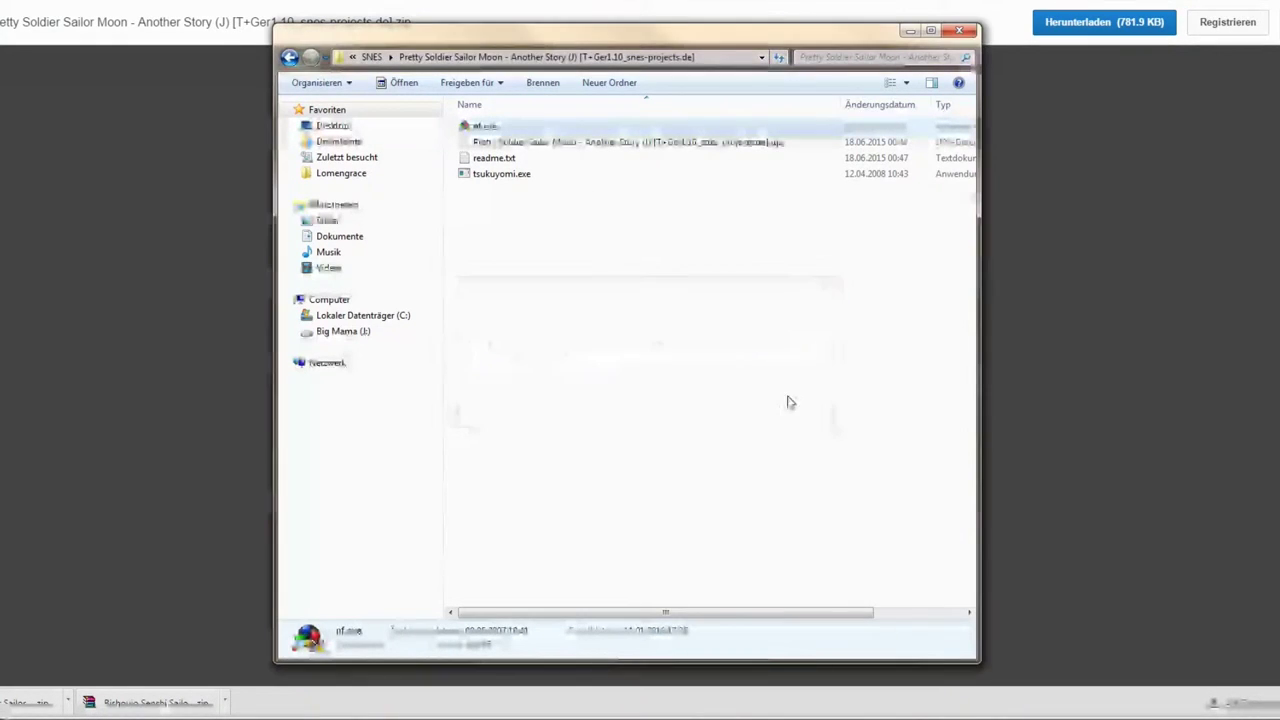
# Run tsukuyomi.exe from the extracted patch folder and close its window again.
pyautogui.doubleClick(505, 175)
pyautogui.click(686, 346)
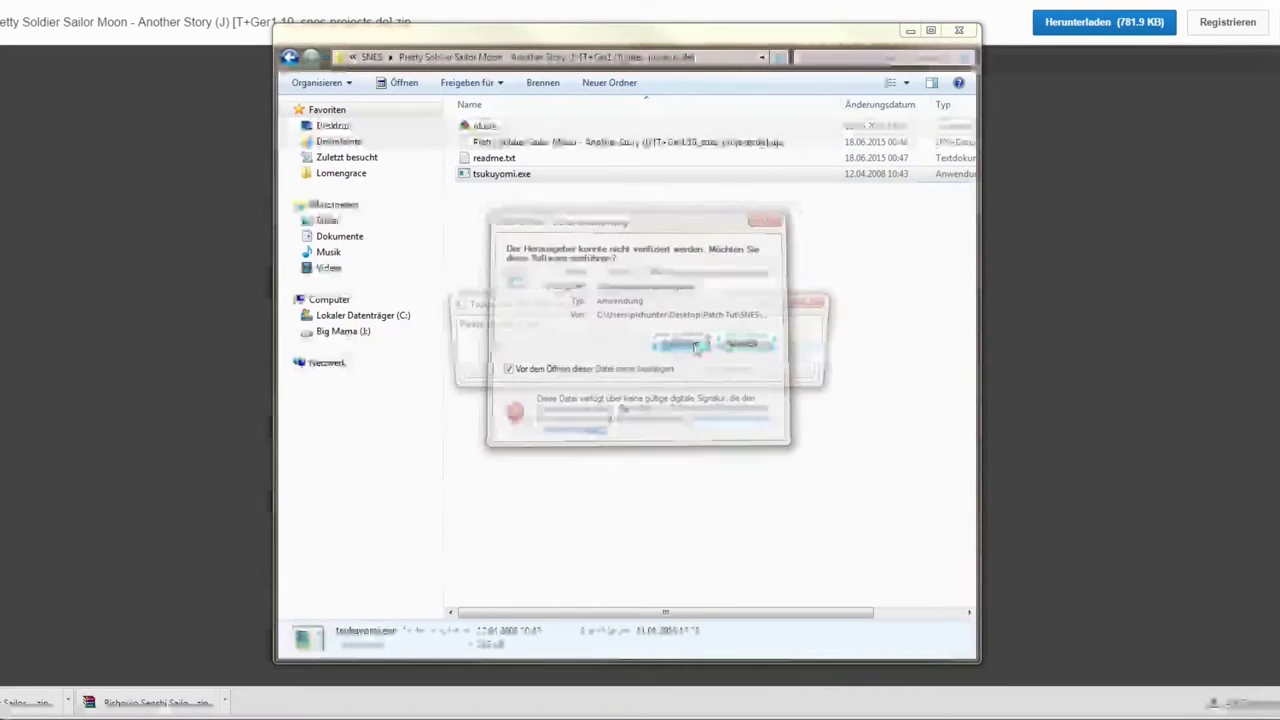
pyautogui.click(819, 305)
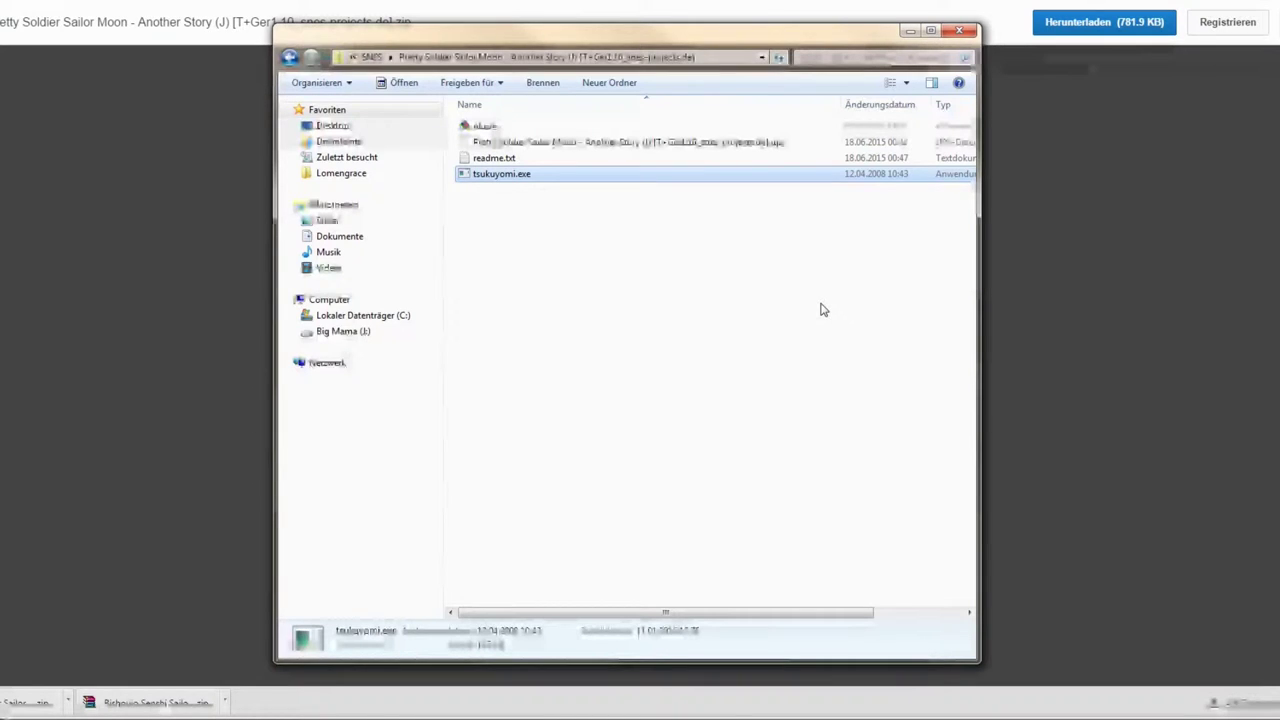
# Copy the Pretty Soldier Sailor Moon .ups file from the extracted folder into the SNES folder beside the ROM.
pyautogui.click(745, 144)
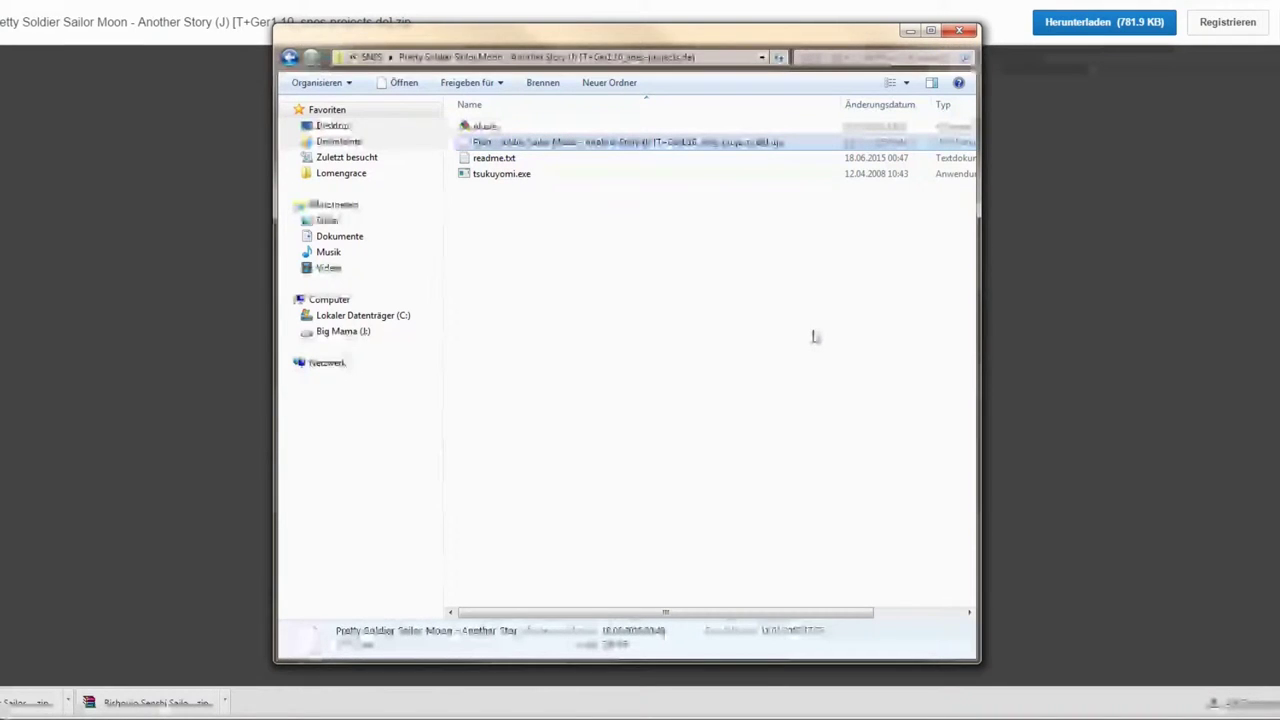
pyautogui.press('BackSpace')
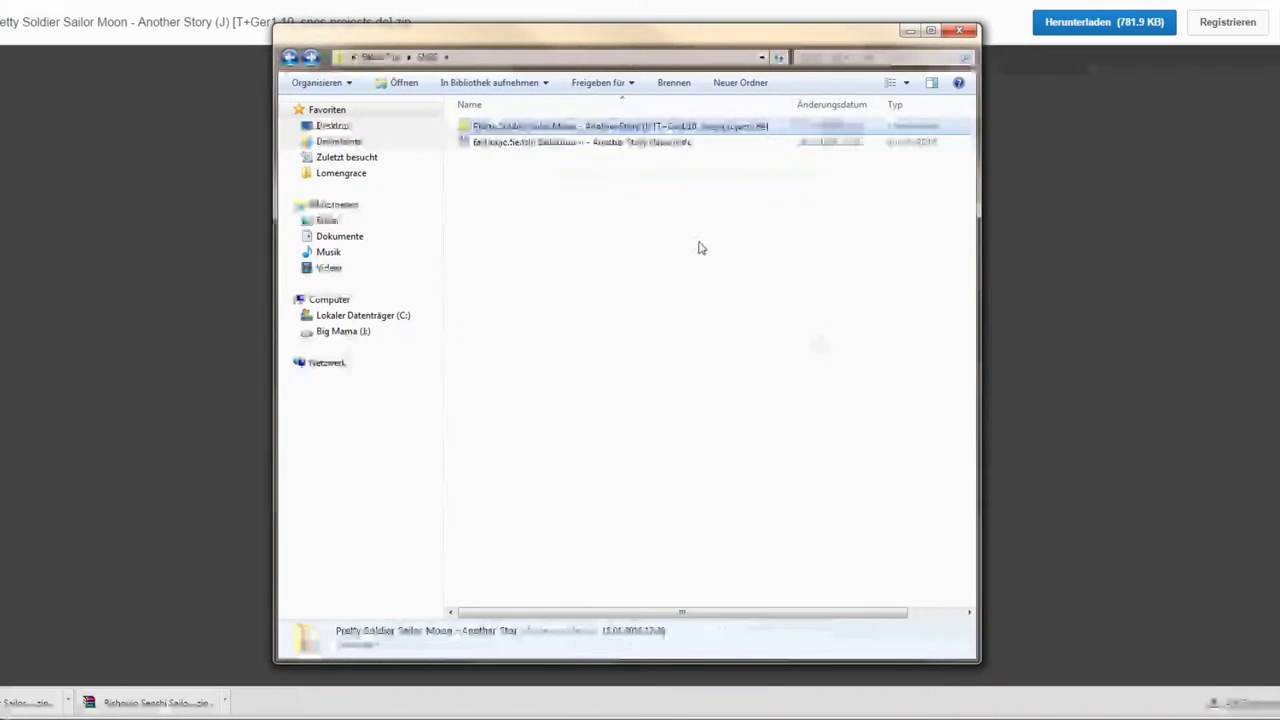
pyautogui.click(727, 264)
pyautogui.hotkey('ctrl', 'v')
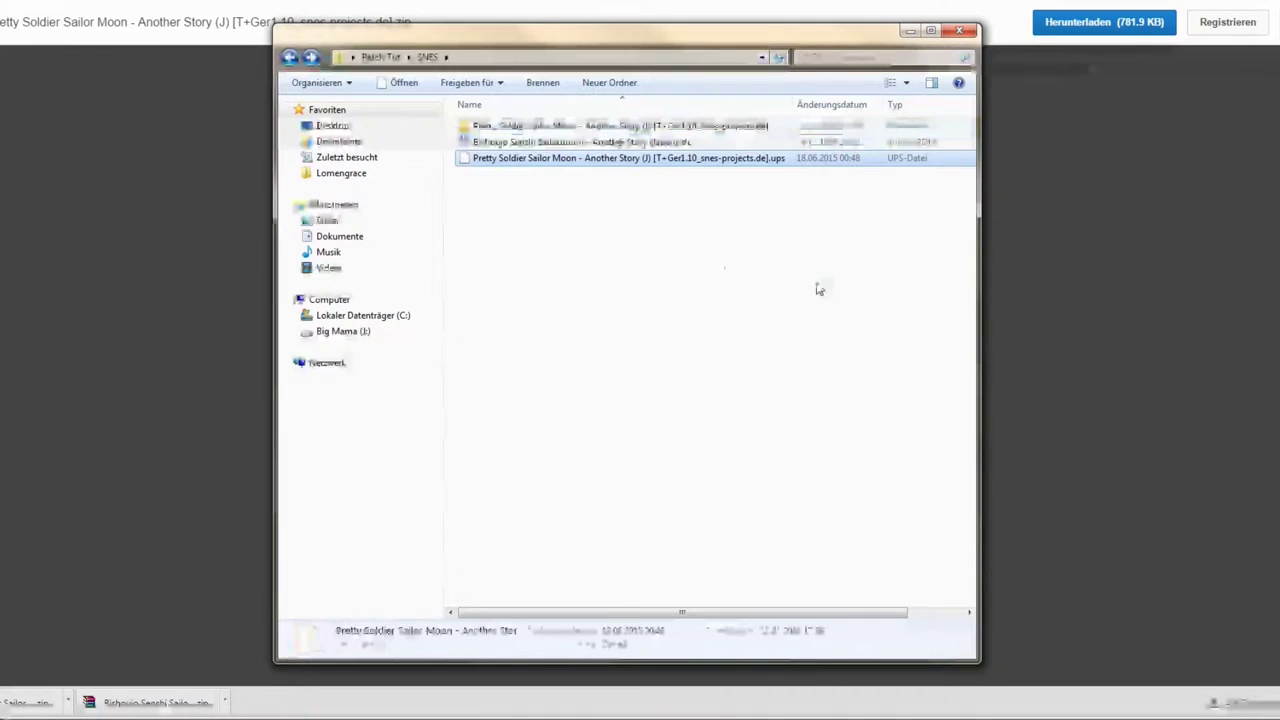
pyautogui.click(818, 289)
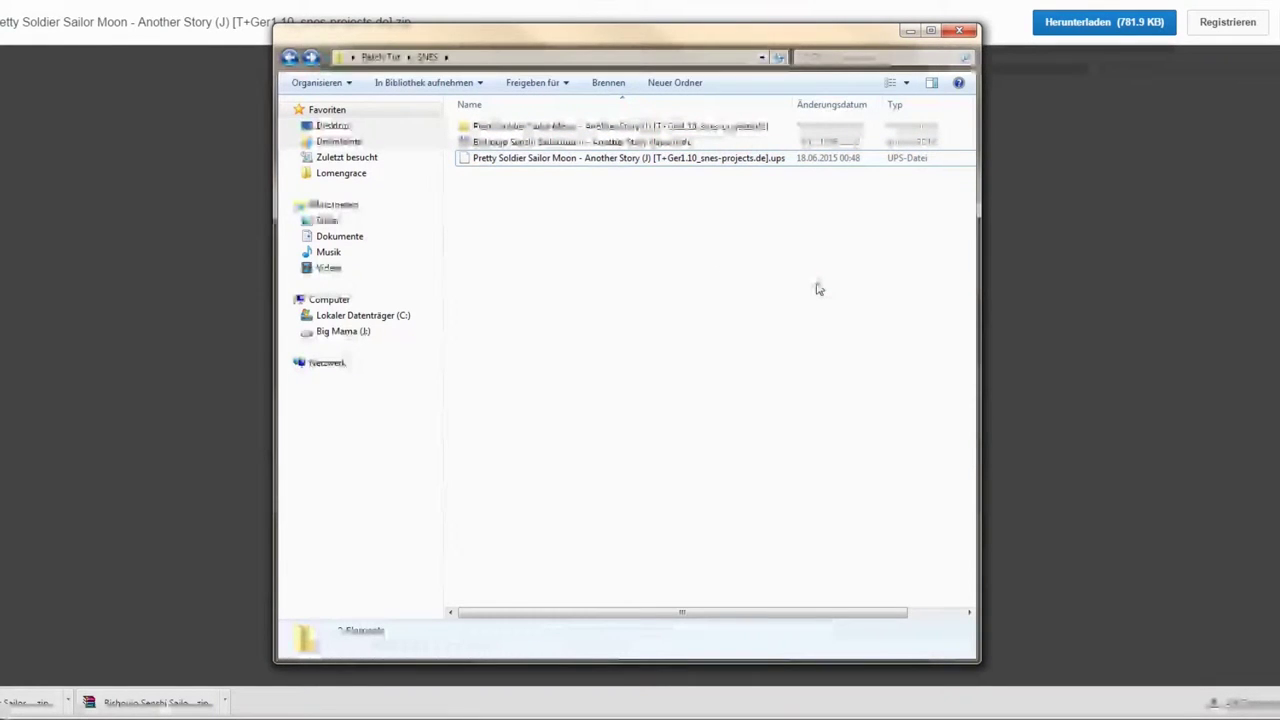
# Open the Bishoujo Senshi Sailormoon - Another Story (Japan).sfc ROM to view the unpatched game.
pyautogui.doubleClick(576, 146)
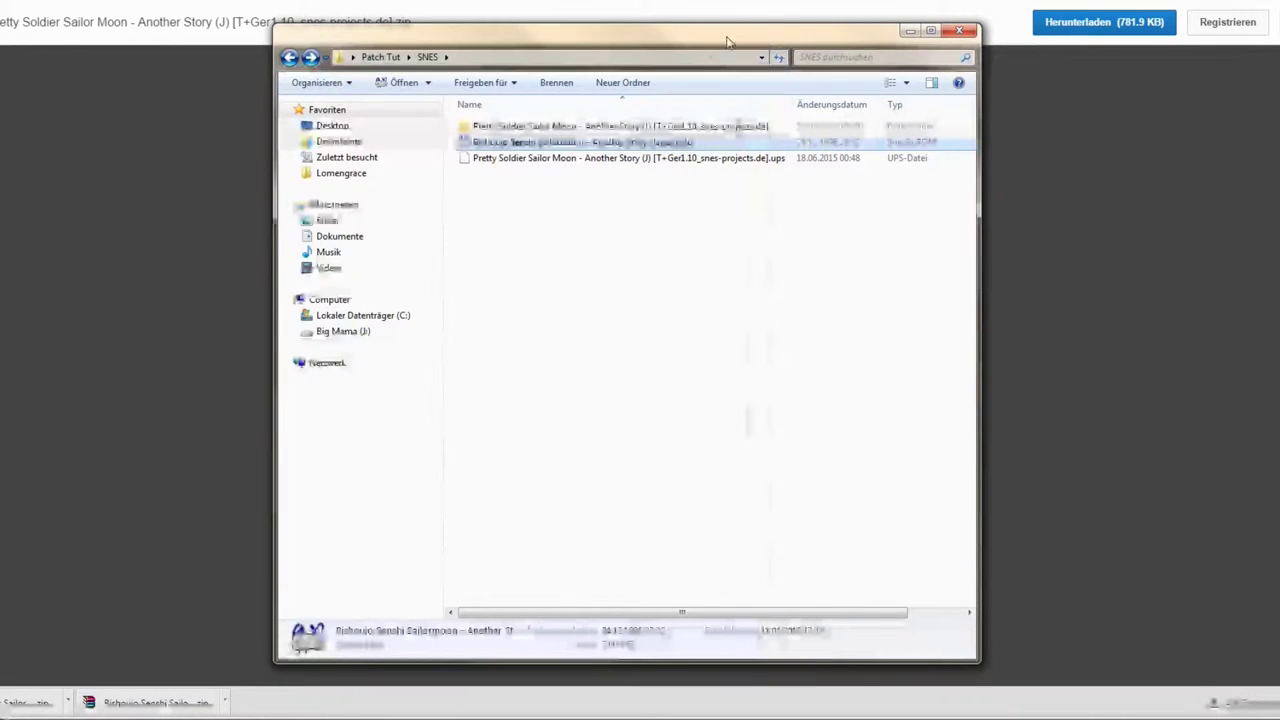
pyautogui.click(640, 160)
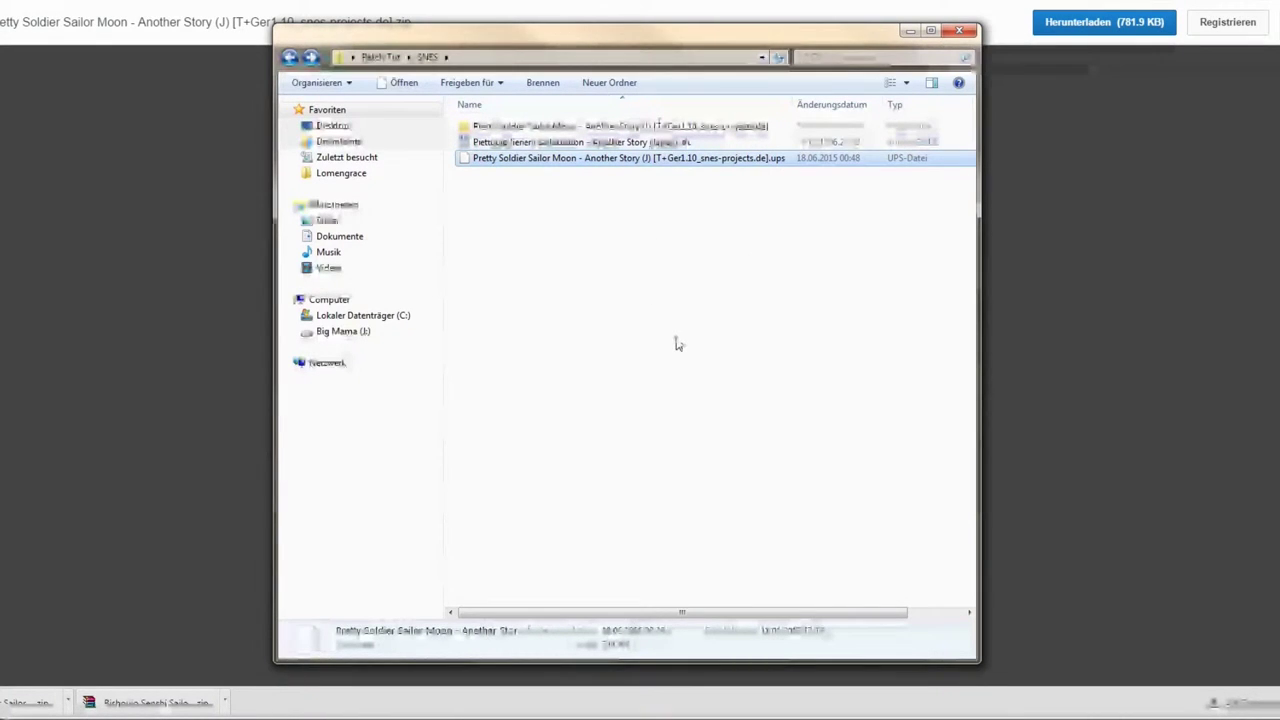
pyautogui.press('F2')
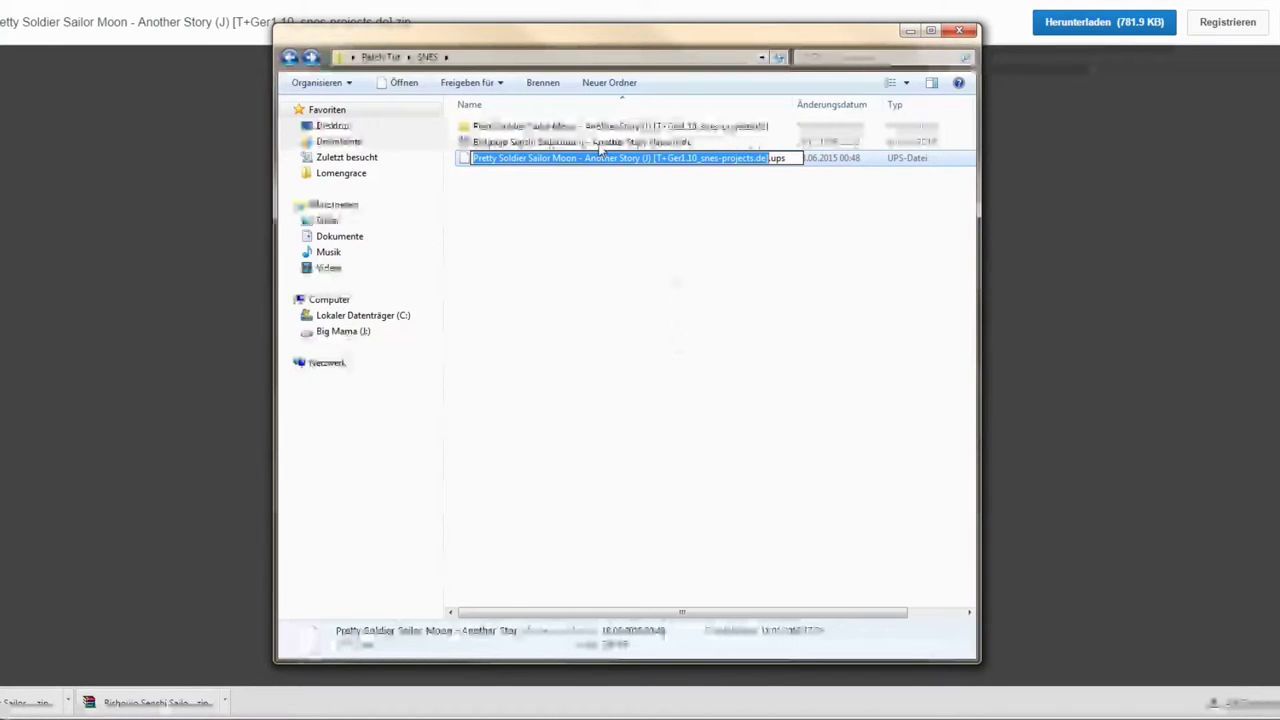
pyautogui.press('Return')
pyautogui.click(648, 141)
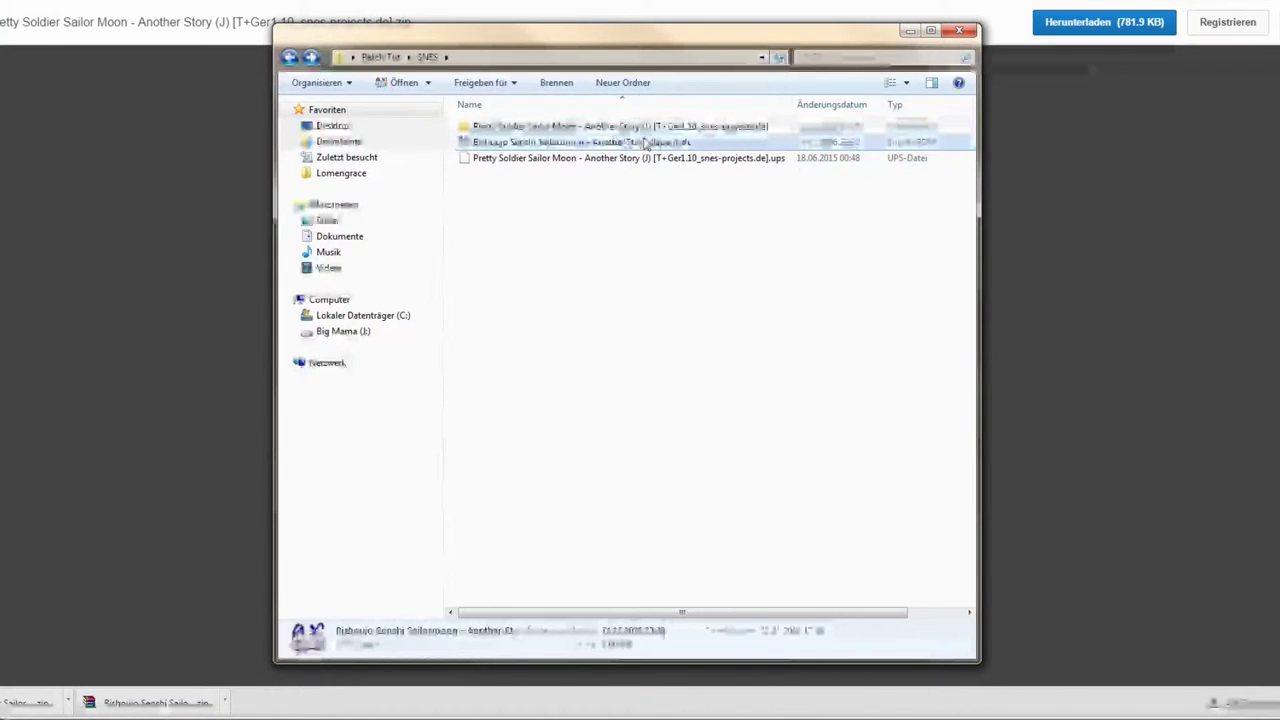
pyautogui.press('F2')
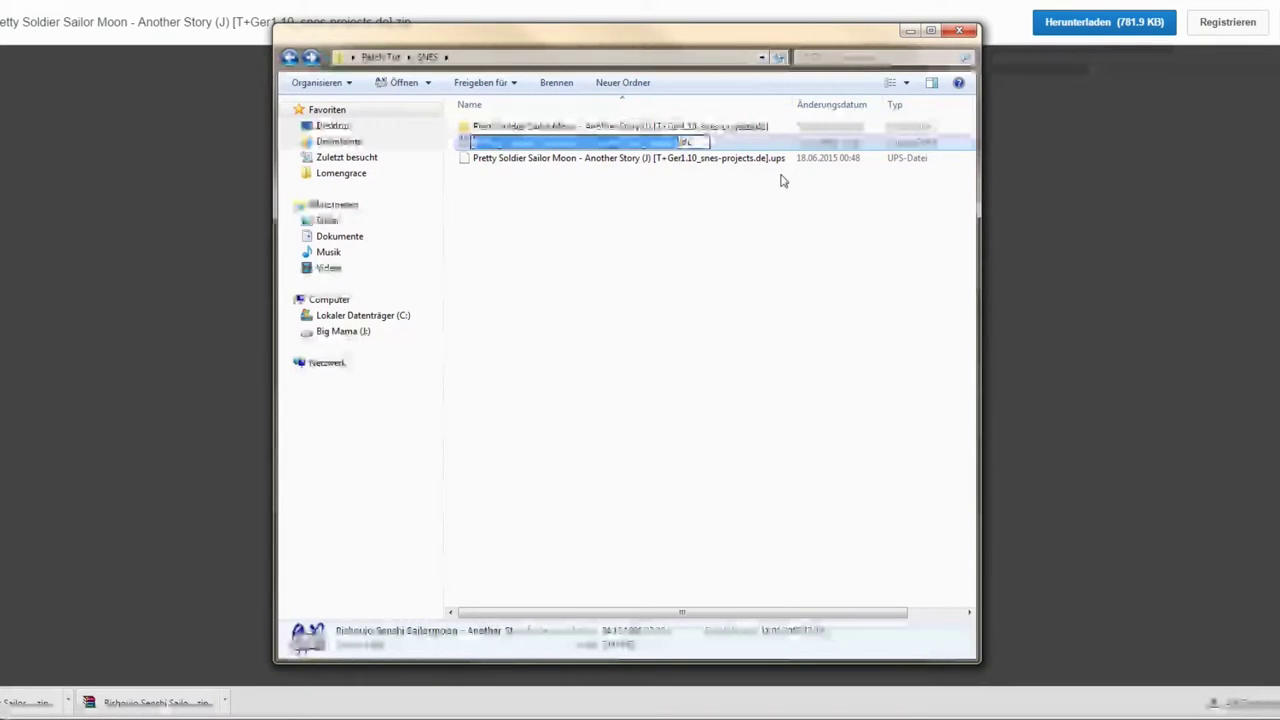
pyautogui.press('Return')
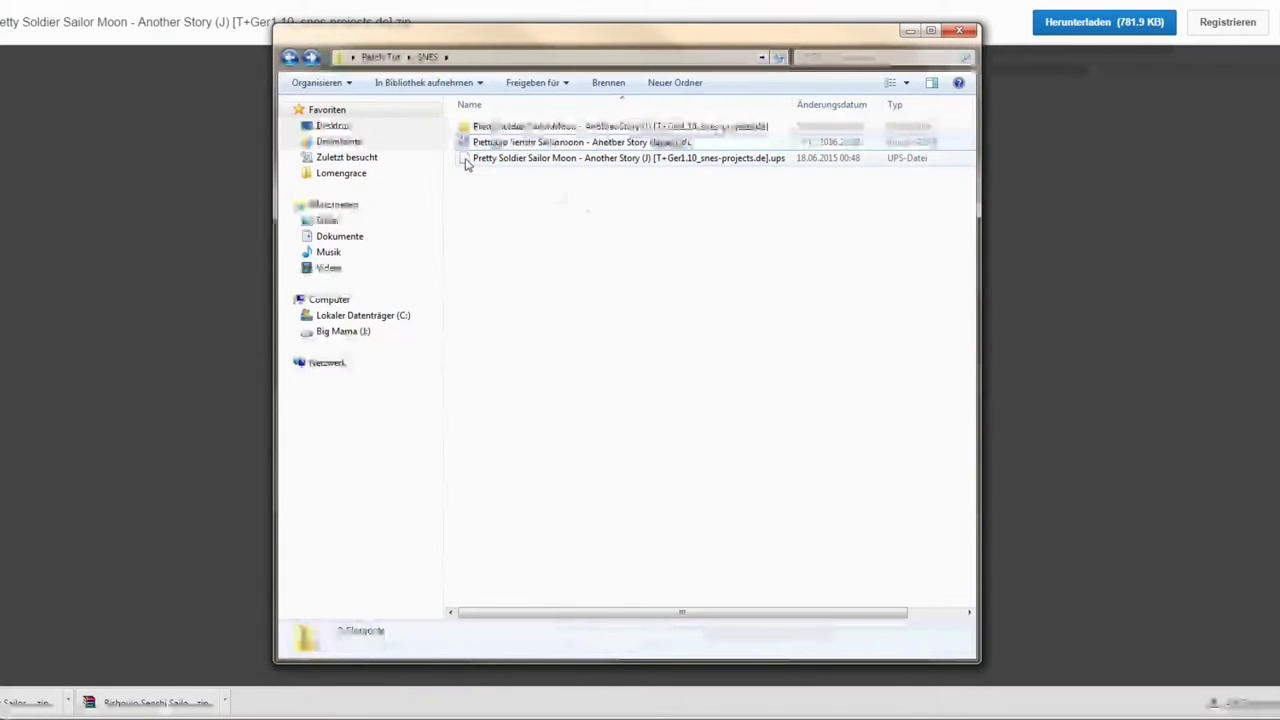
# Rename the UPS file to Bishoujo Senshi Sailormoon - Another Story (Japan).ups and open the ROM of the same name.
pyautogui.click(563, 162)
pyautogui.press('F2')
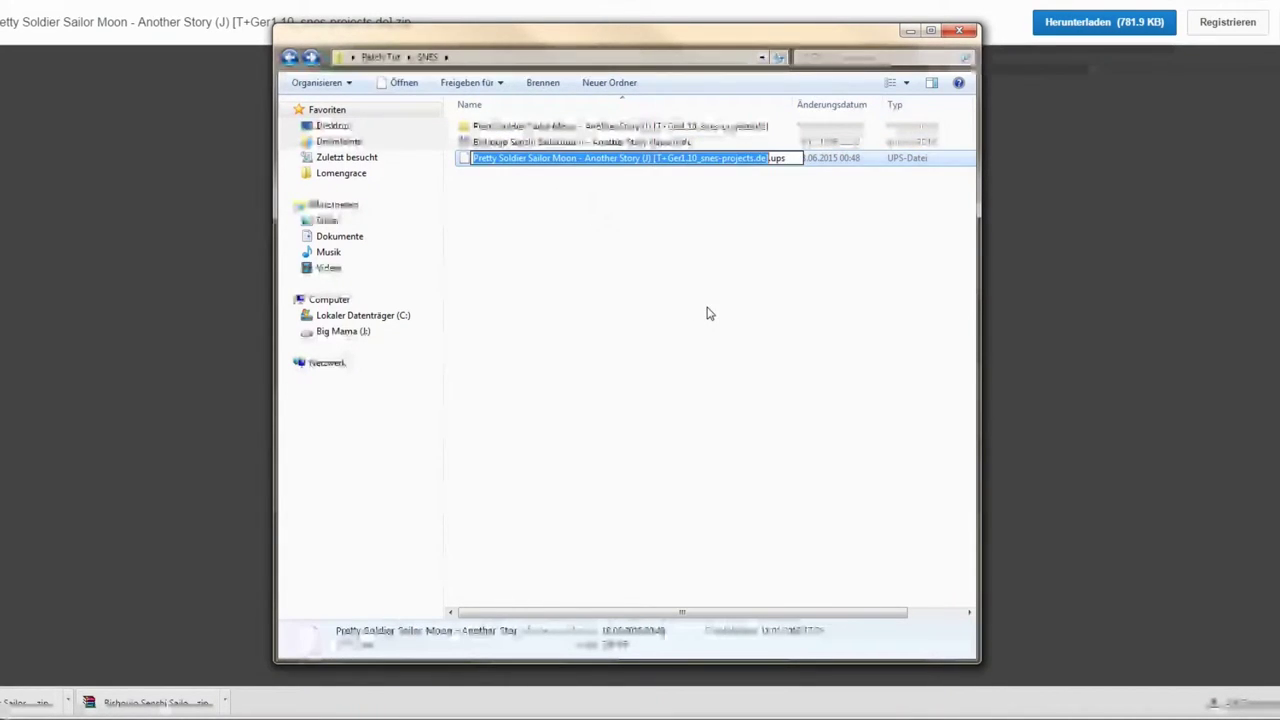
pyautogui.write('Bishoujo Senshi Sailormoon - Another Story (Japan)')
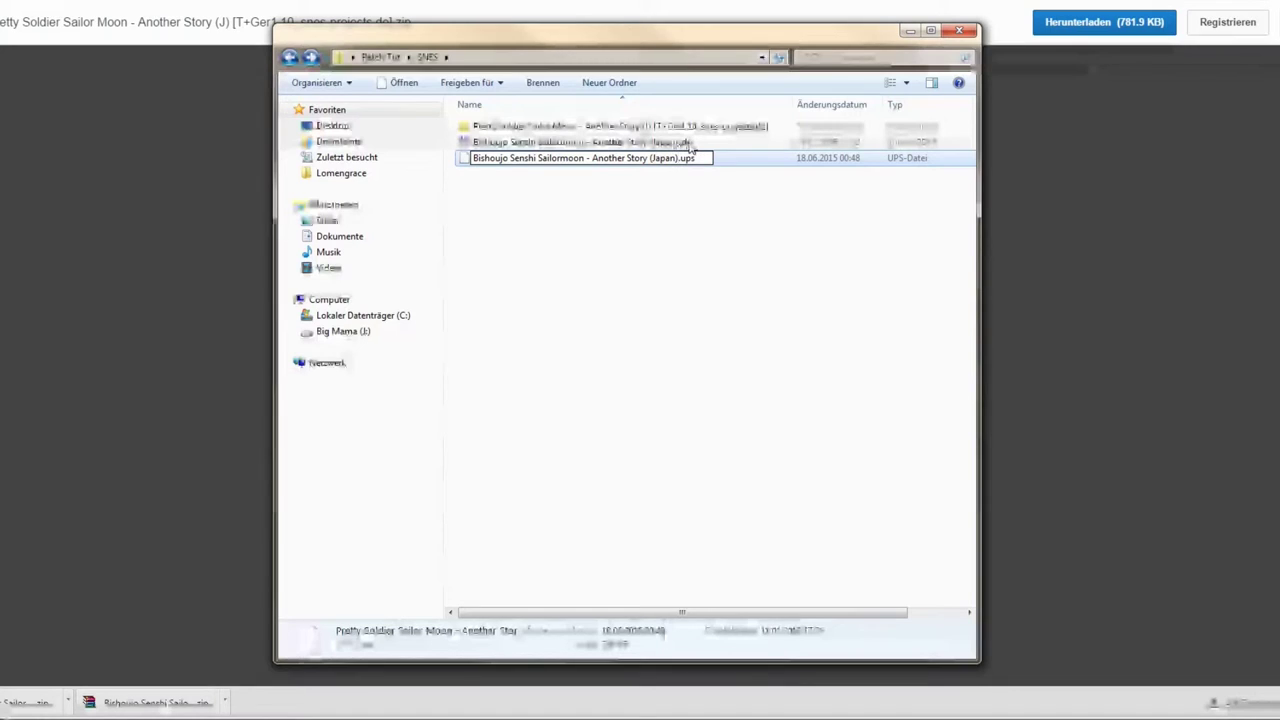
pyautogui.press('Return')
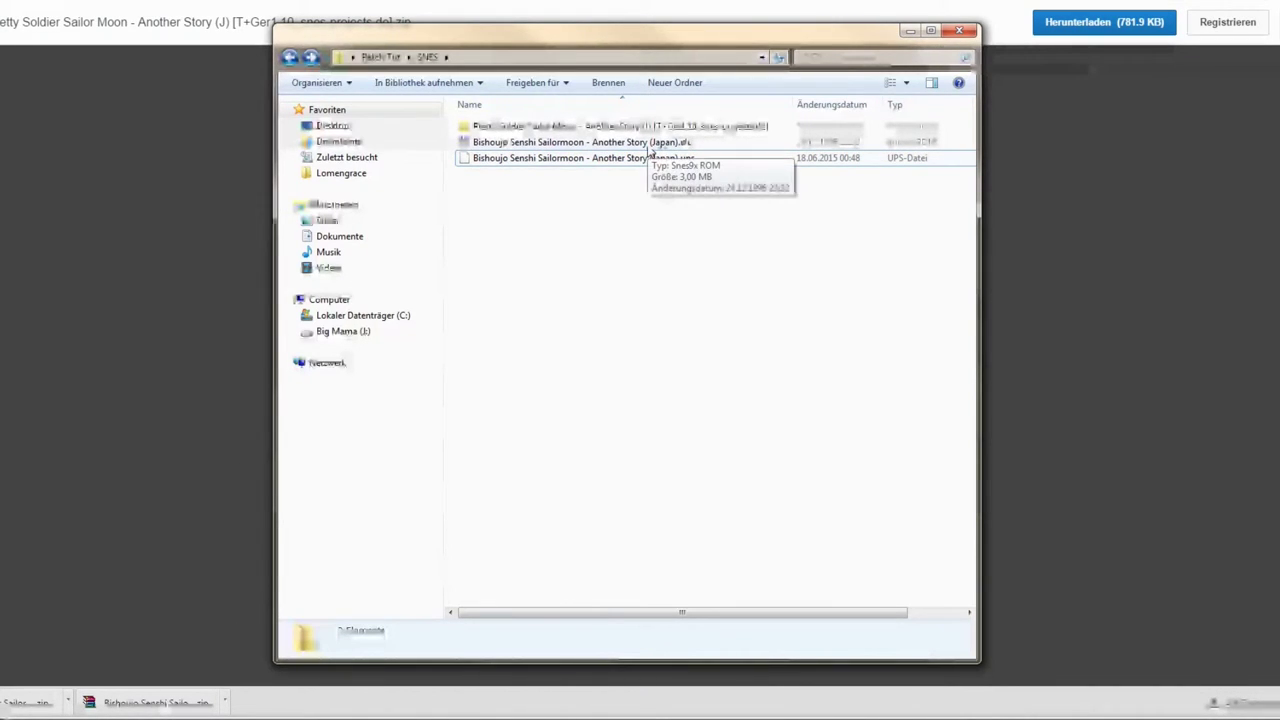
pyautogui.click(650, 146)
pyautogui.doubleClick(594, 150)
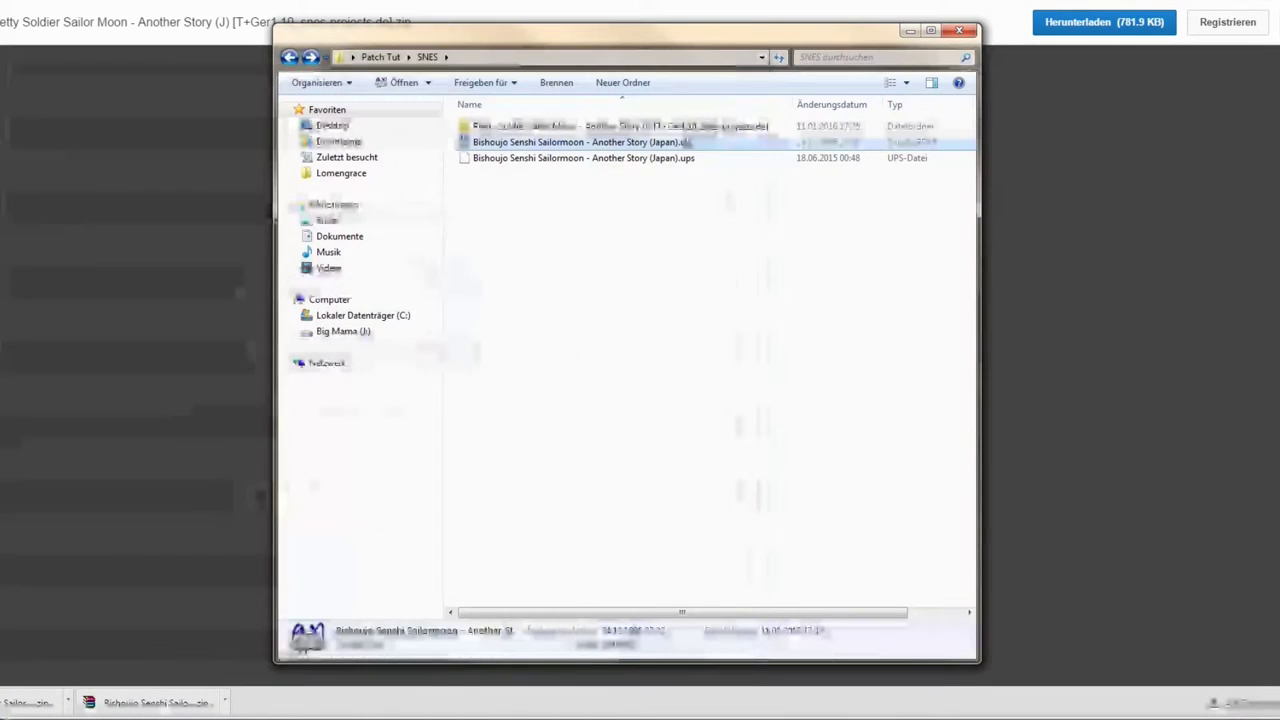
# Rename the UPS file beside the ROM to fbadsfgaergt.ups and select the ROM.
pyautogui.click(685, 160)
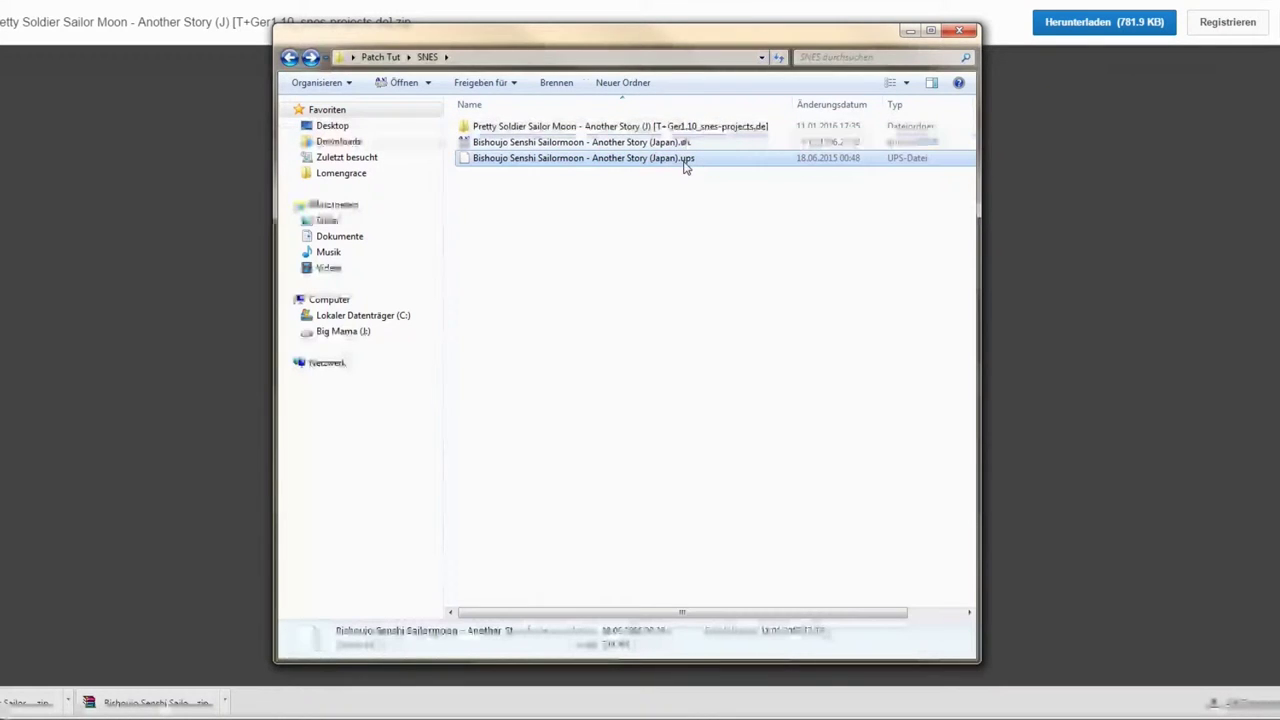
pyautogui.press('F2')
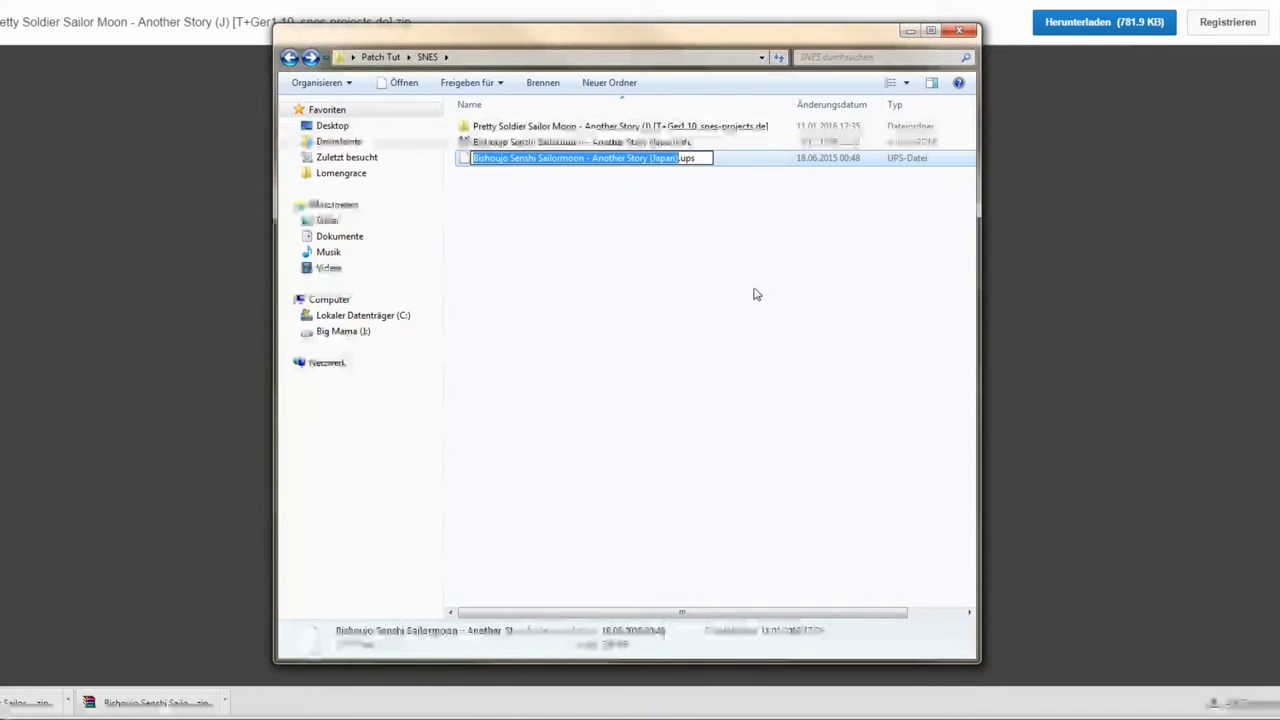
pyautogui.write('fbadsfg')
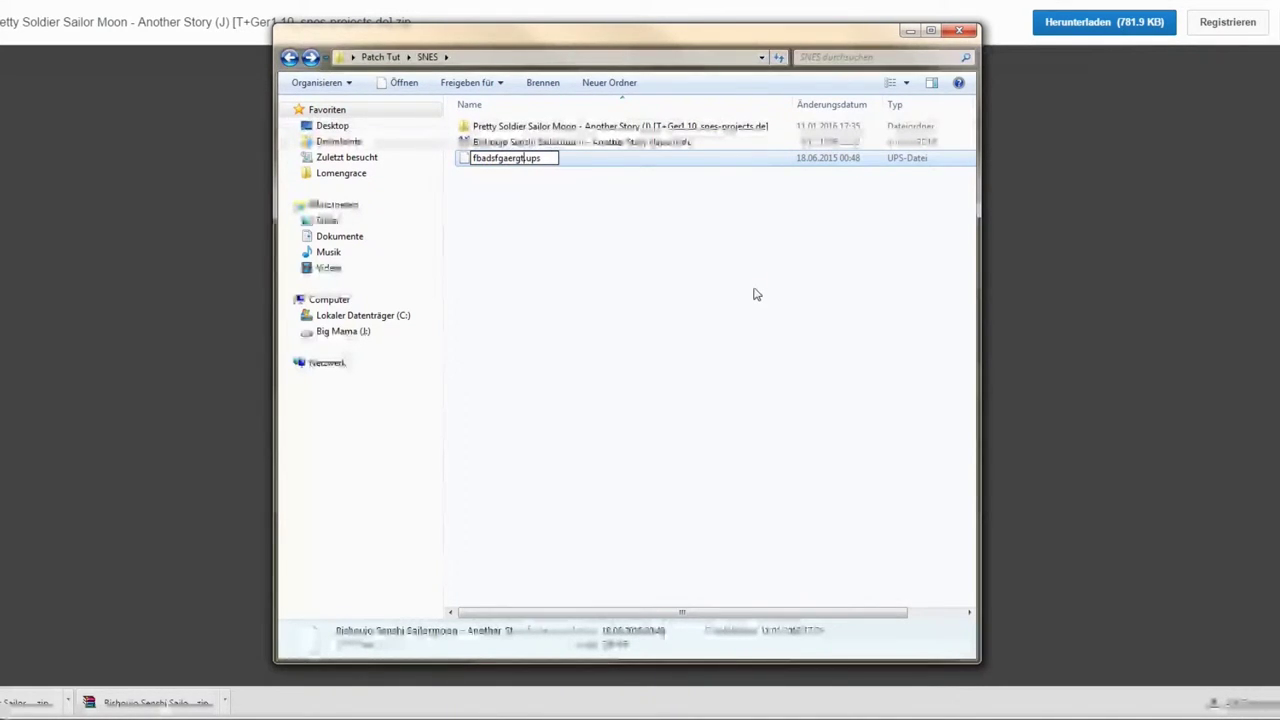
pyautogui.write('aergt')
pyautogui.press('Return')
pyautogui.press('Up')
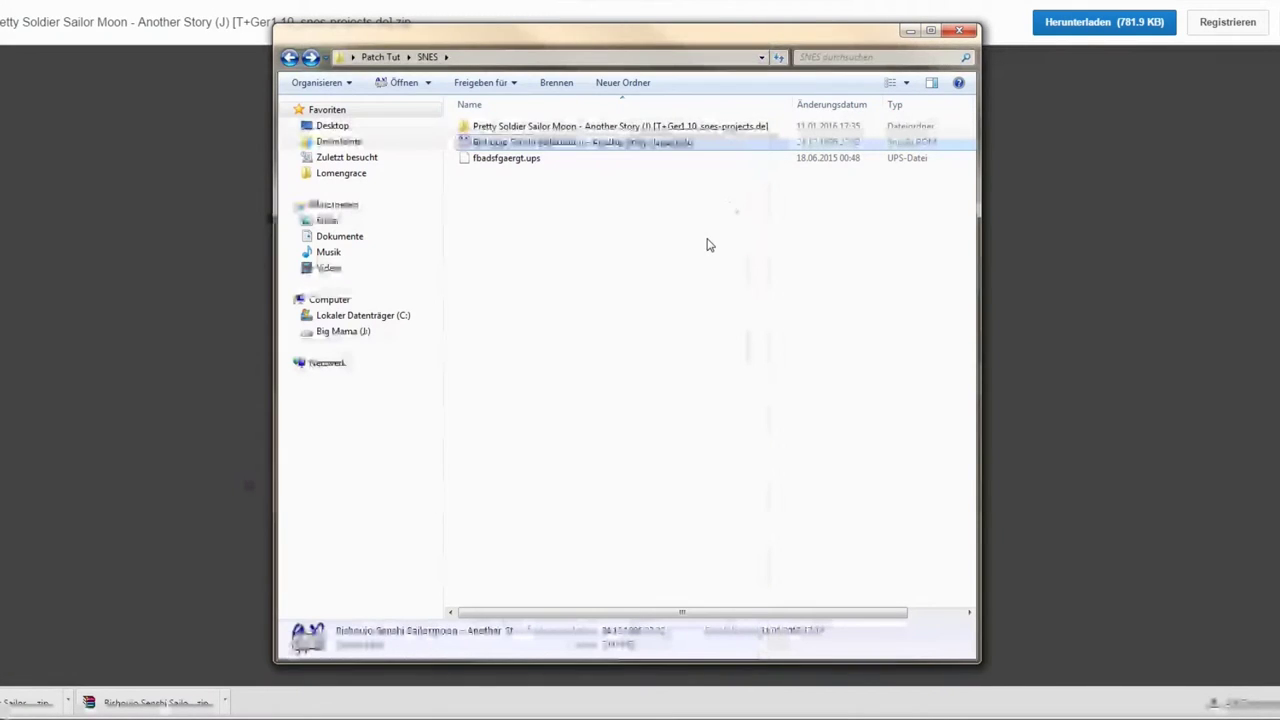
# Delete fbadsfgaergt.ups from the SNES folder.
pyautogui.click(525, 158)
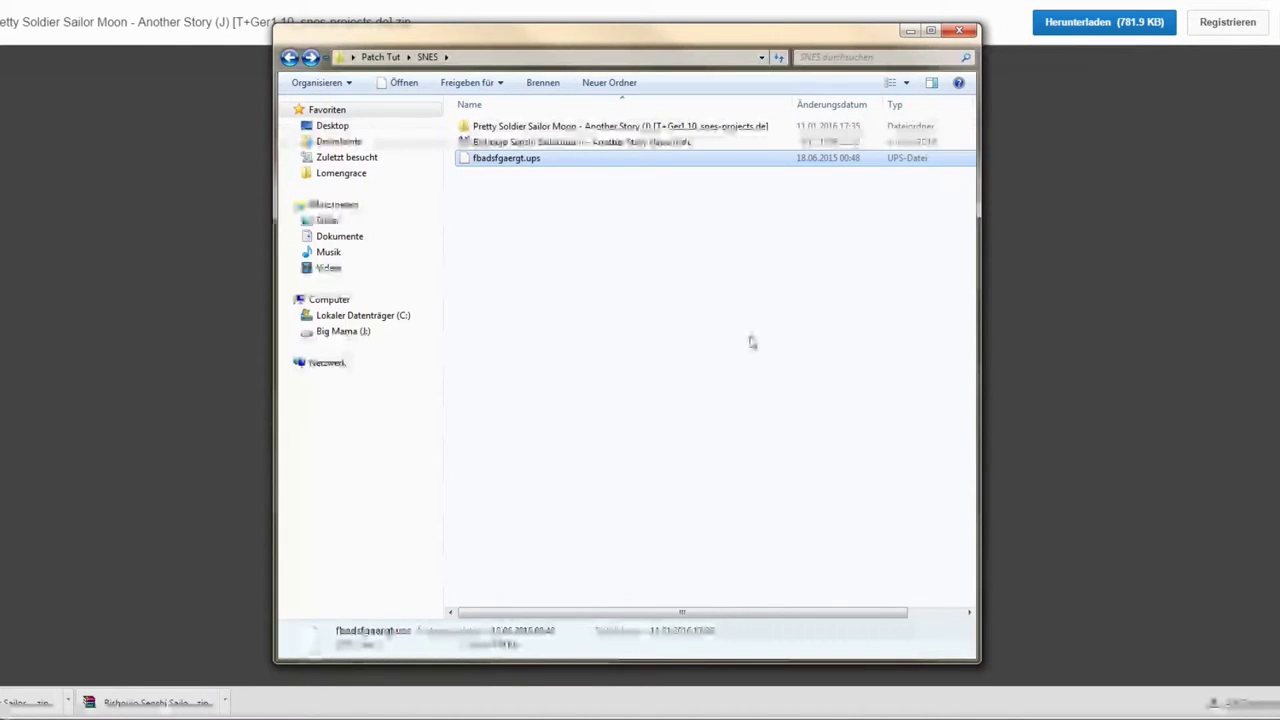
pyautogui.press('Delete')
pyautogui.press('Return')
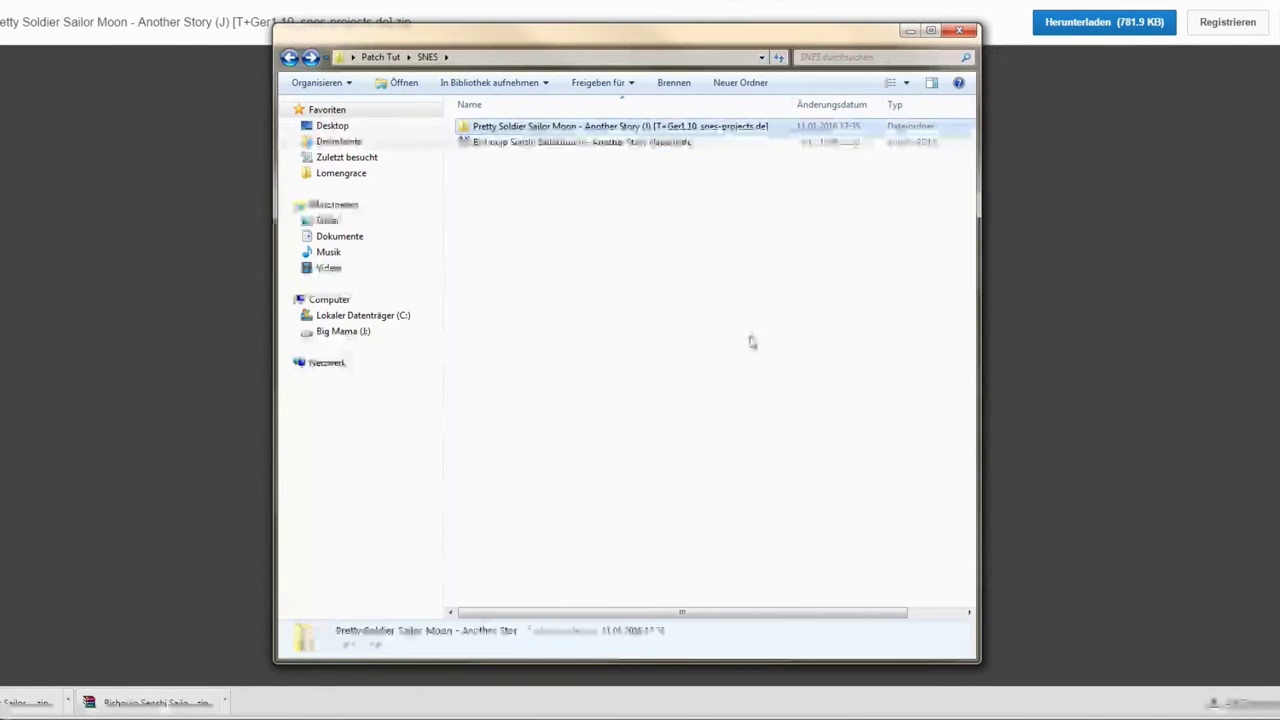
# Run tsukuyomi.exe from the extracted patch folder and choose the task of applying a patch to a new file.
pyautogui.press('Return')
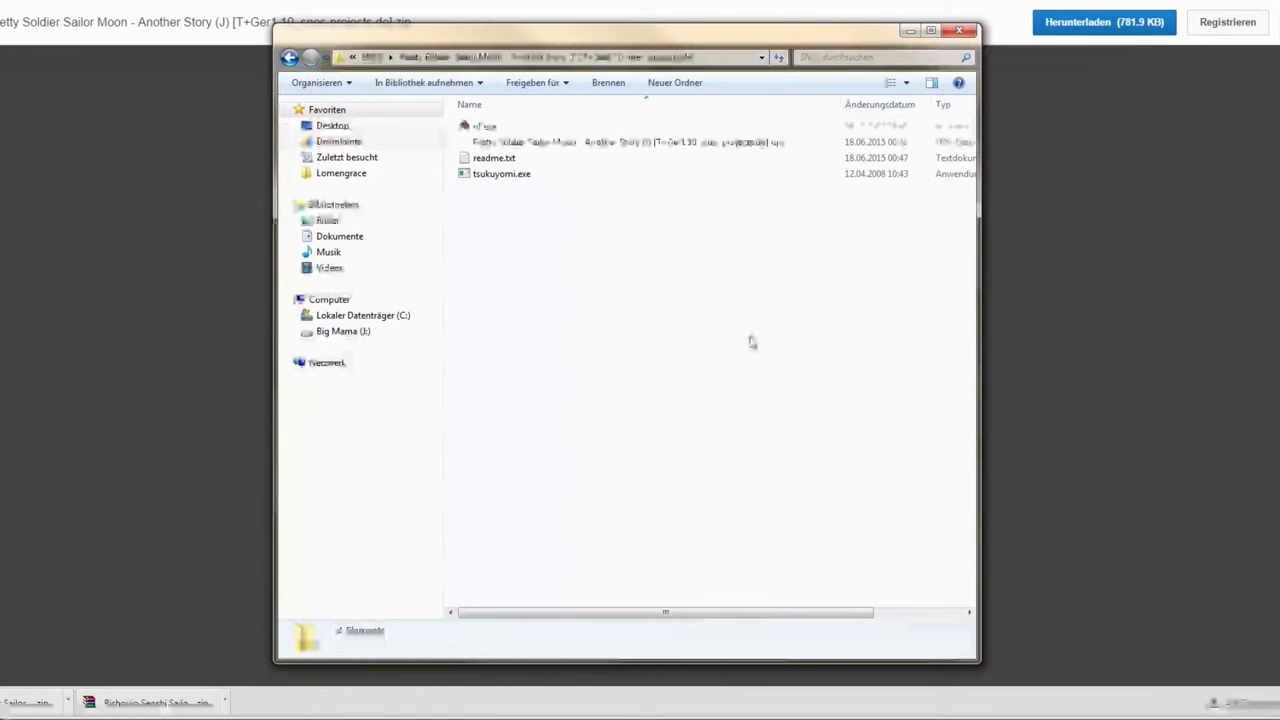
pyautogui.moveTo(617, 294); pyautogui.dragTo(470, 195)
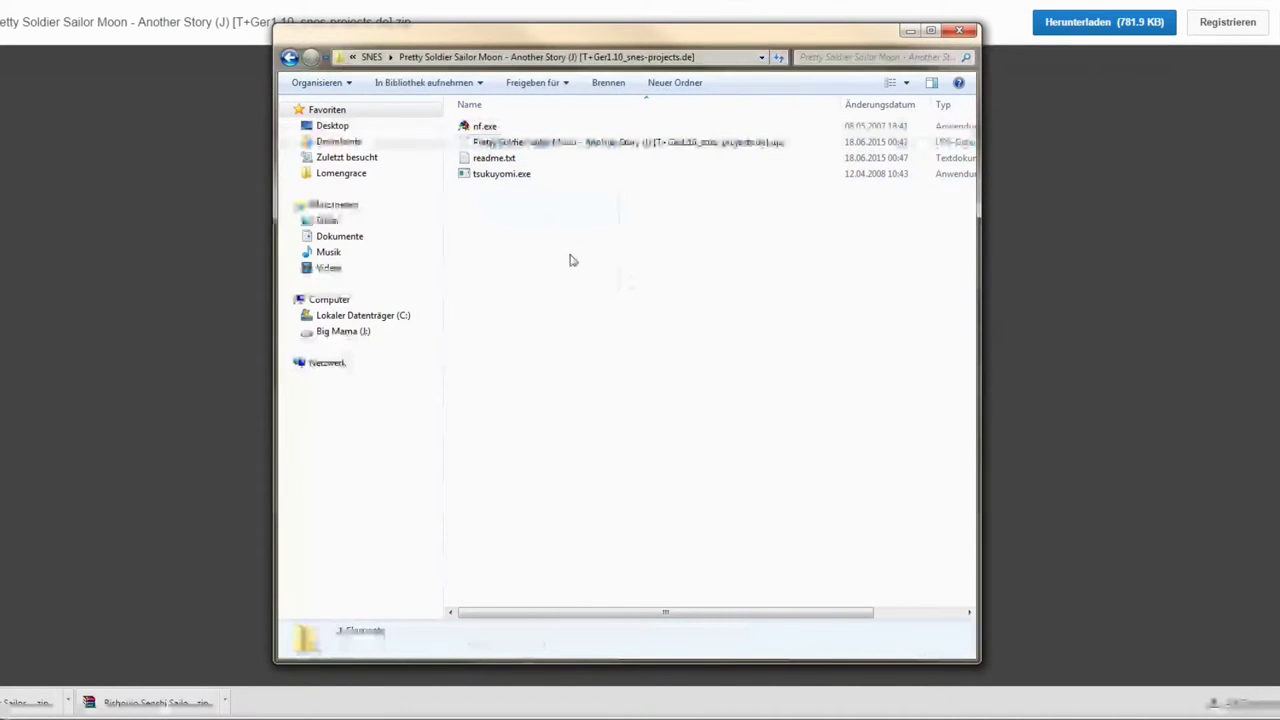
pyautogui.click(495, 177)
pyautogui.doubleClick(495, 177)
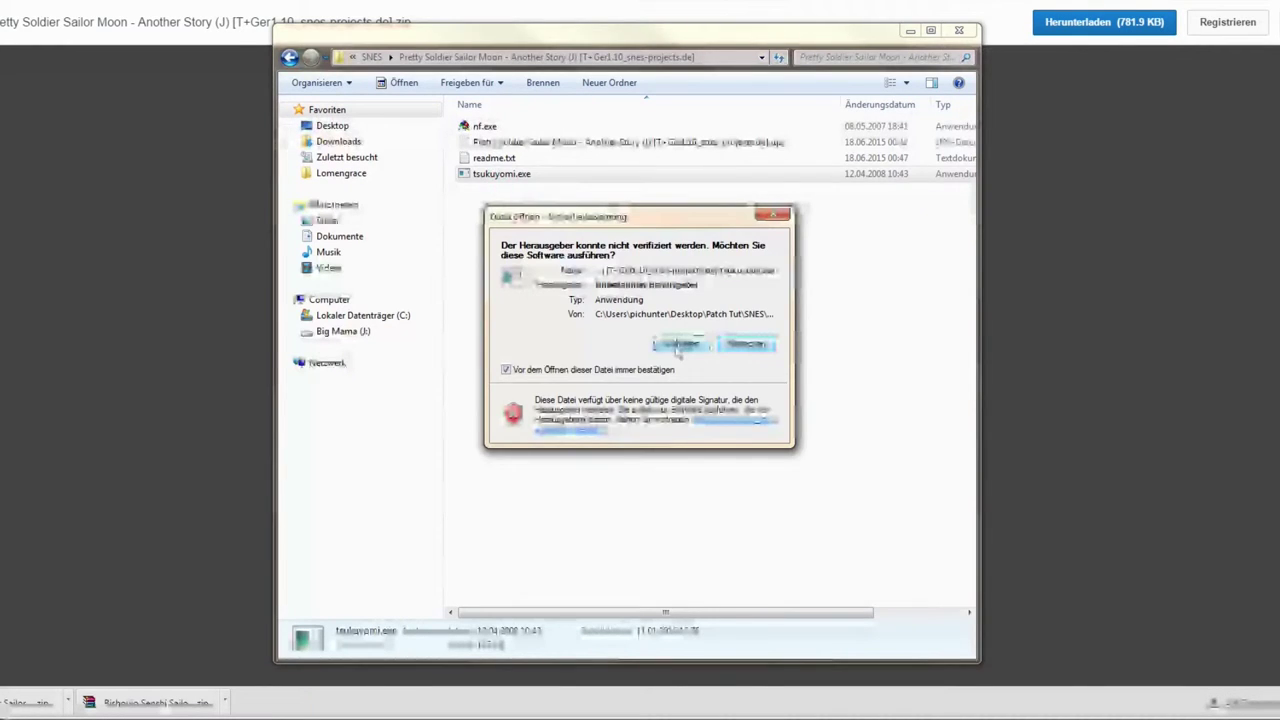
pyautogui.click(679, 345)
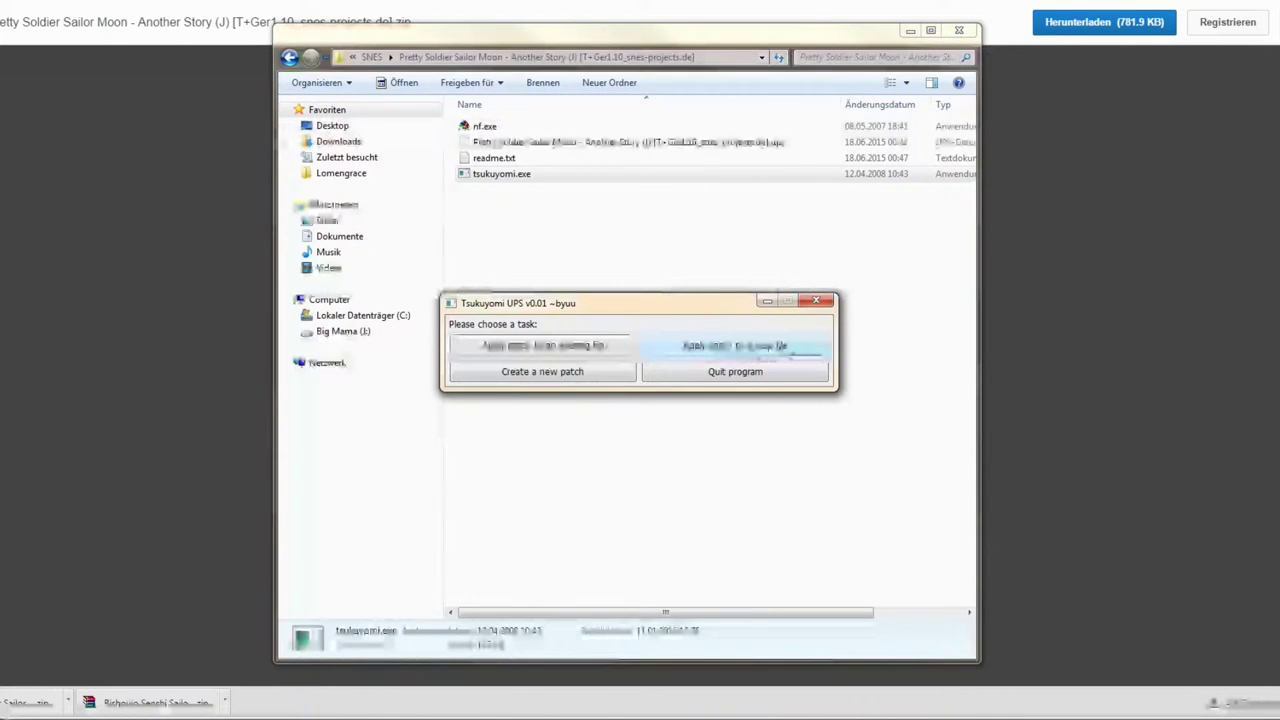
pyautogui.click(786, 349)
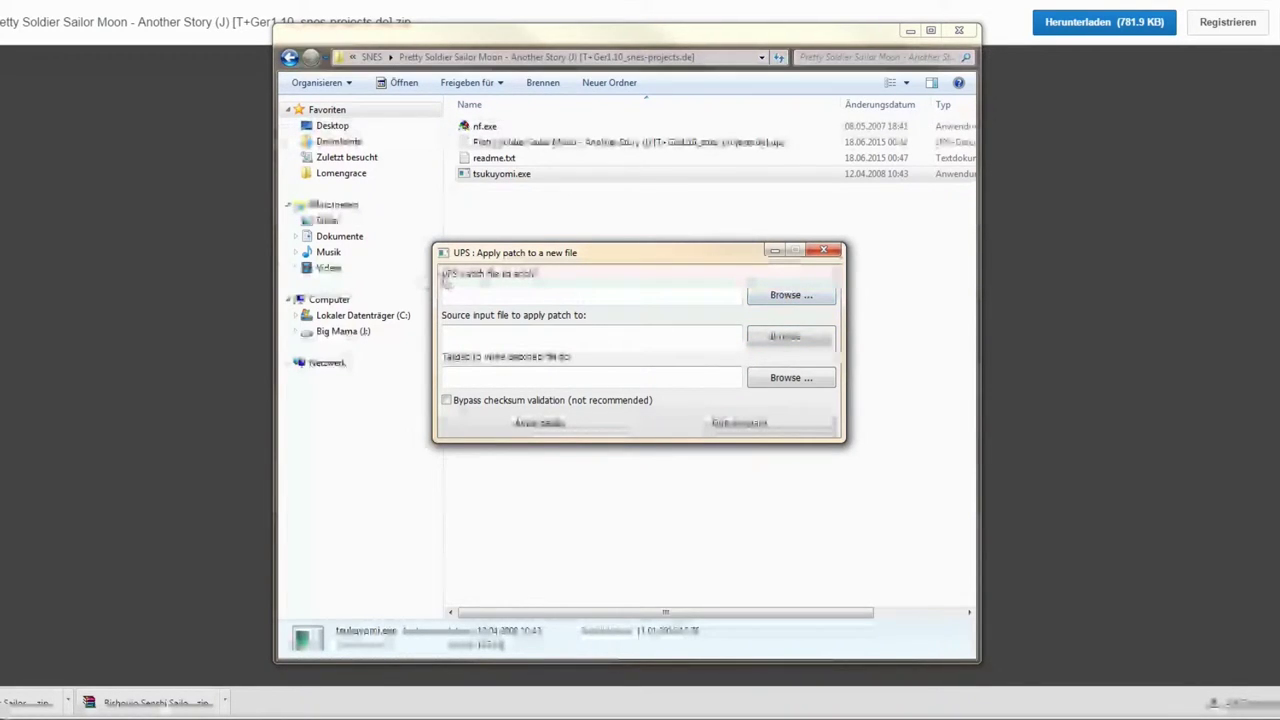
# Choose Pretty Soldier Sailor Moon - Another Story (J) [T+Ger1.10_snes-projects.de].ups as the UPS patch file to apply.
pyautogui.click(806, 300)
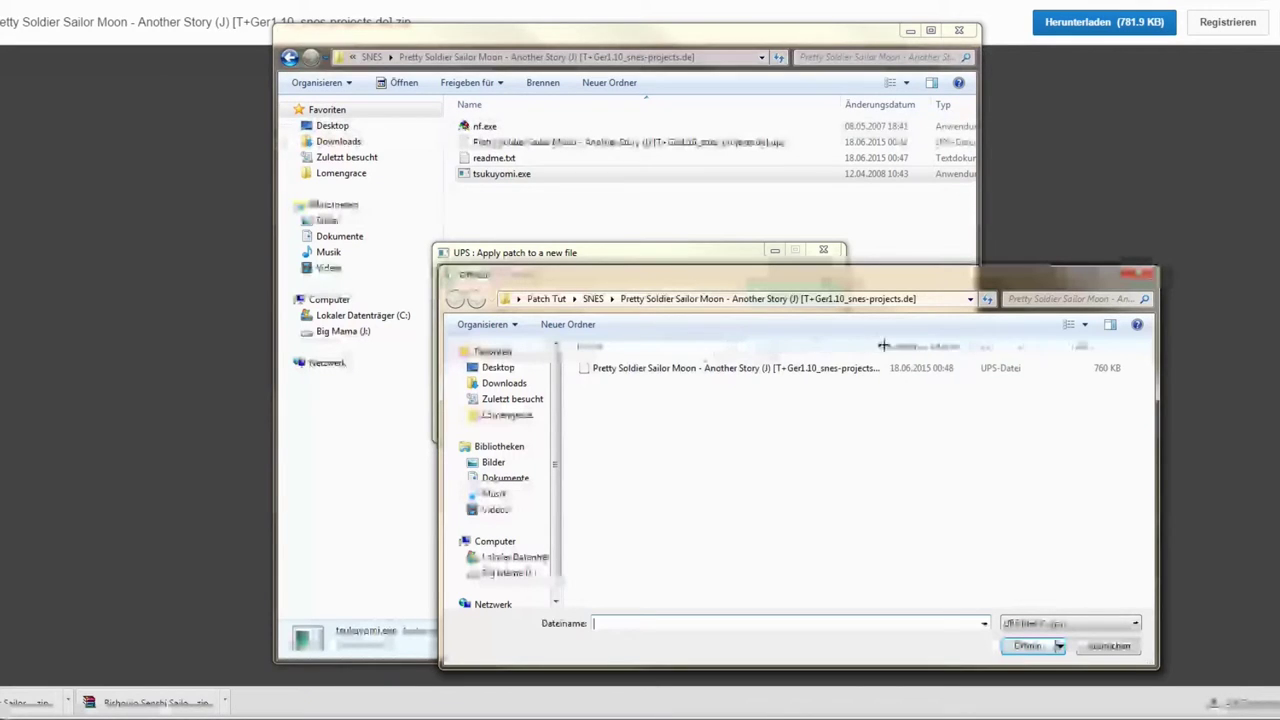
pyautogui.click(622, 370)
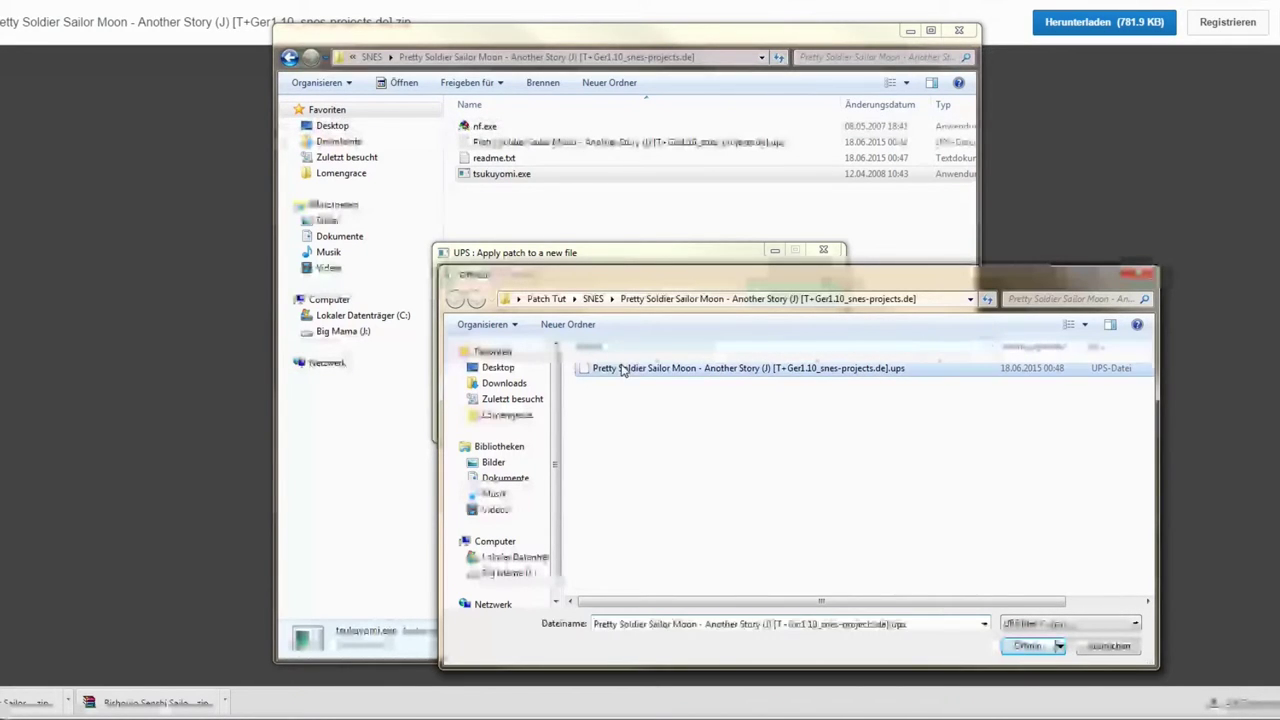
pyautogui.doubleClick(716, 372)
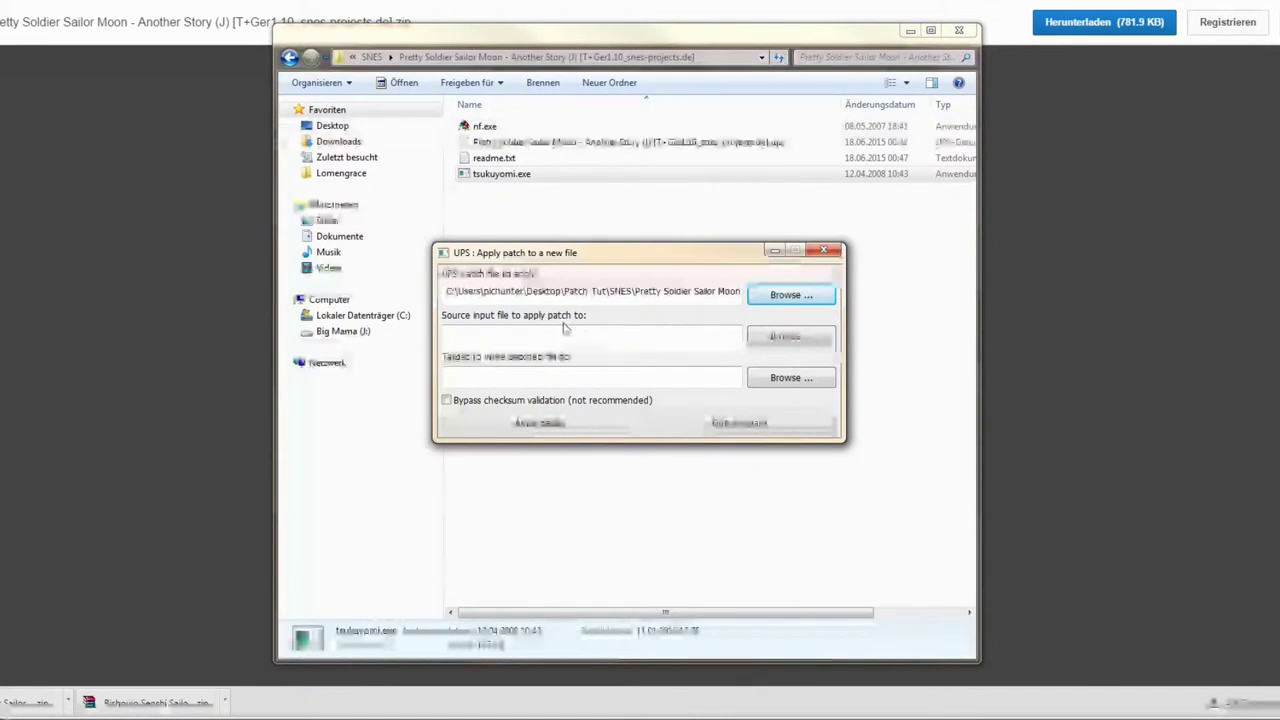
# Choose Bishoujo Senshi Sailormoon - Another Story (Japan).sfc in the SNES folder as the source input file.
pyautogui.click(822, 345)
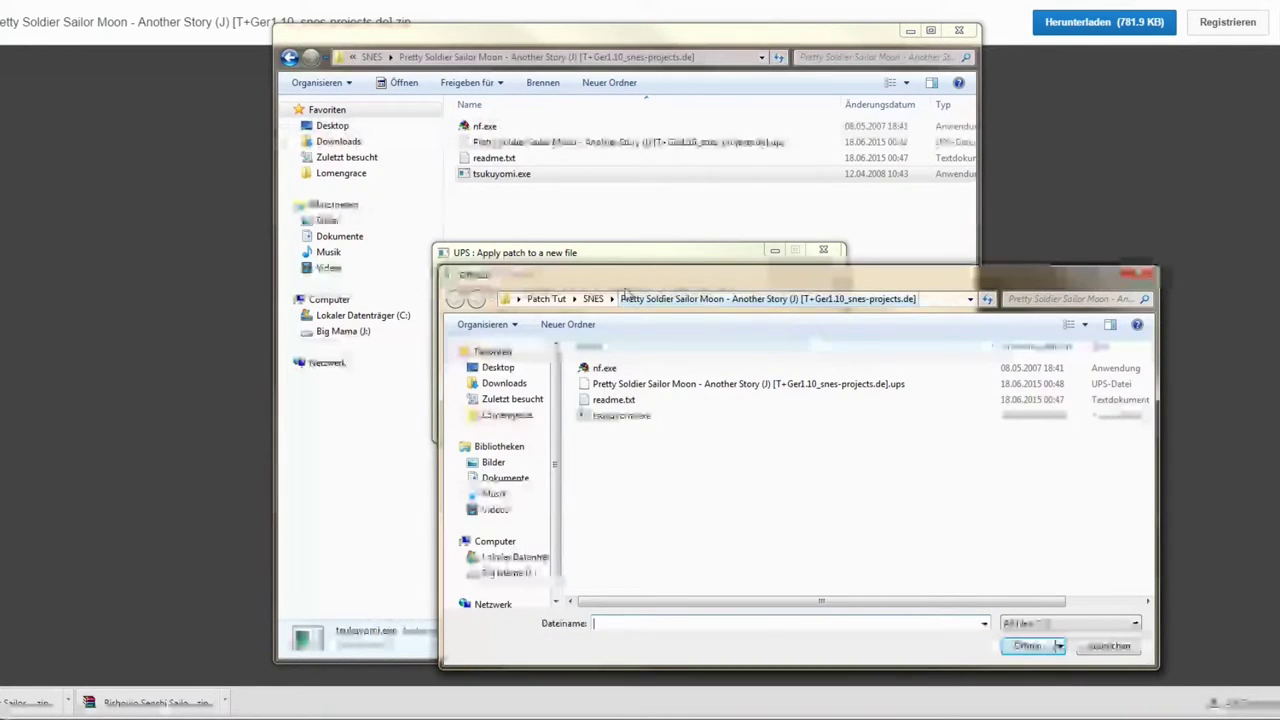
pyautogui.click(594, 300)
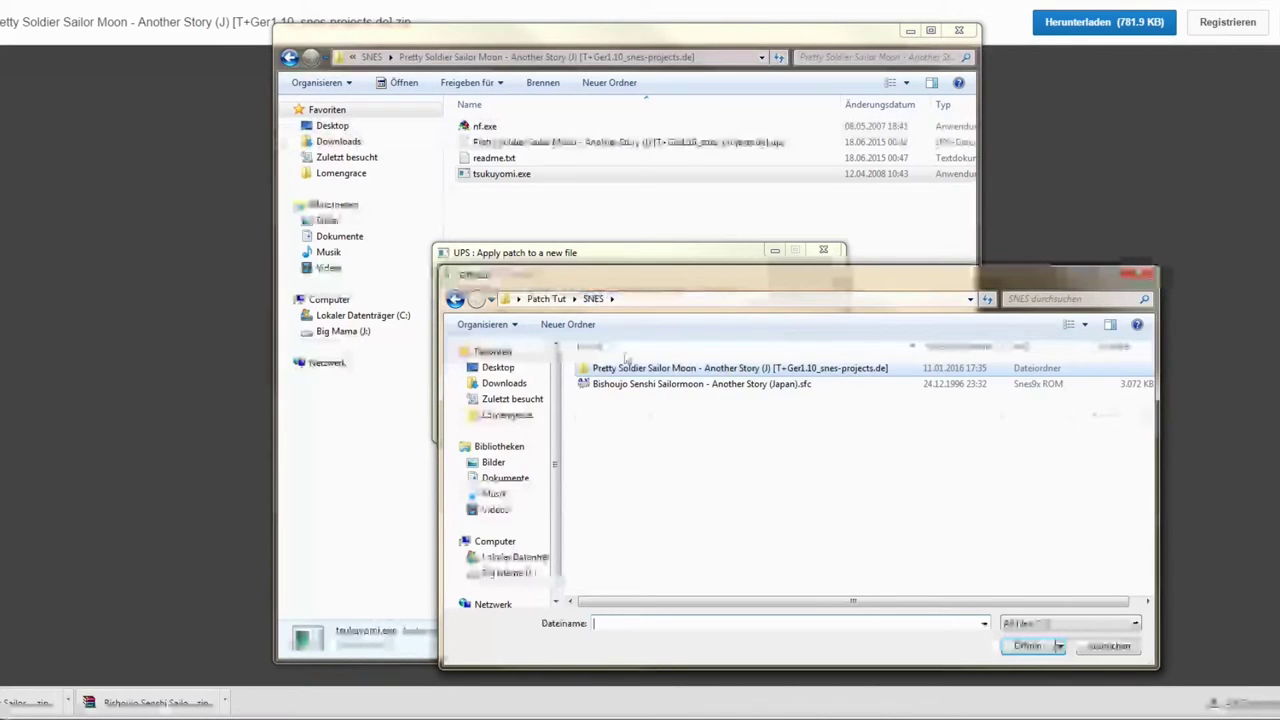
pyautogui.click(628, 386)
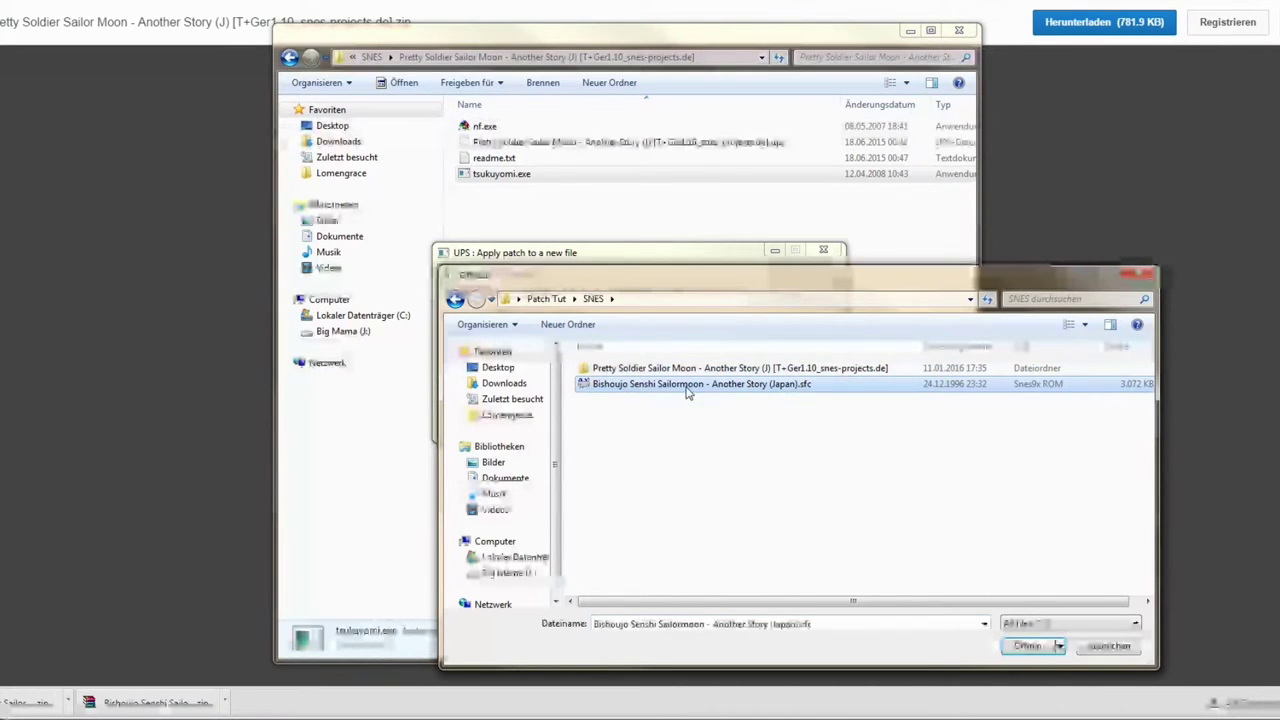
pyautogui.doubleClick(687, 392)
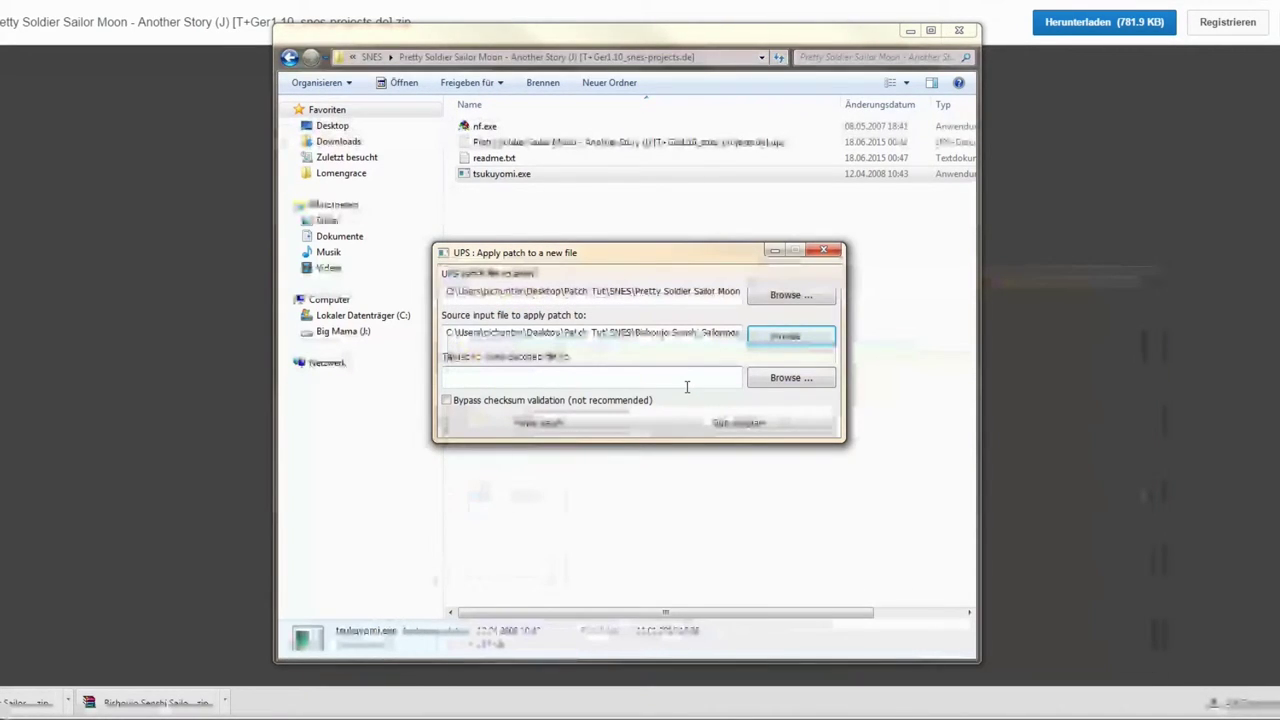
# Set the target file in the SNES folder to Sailor Moon Another Stoty Trans GER SNES-Projects.sfc.
pyautogui.click(790, 378)
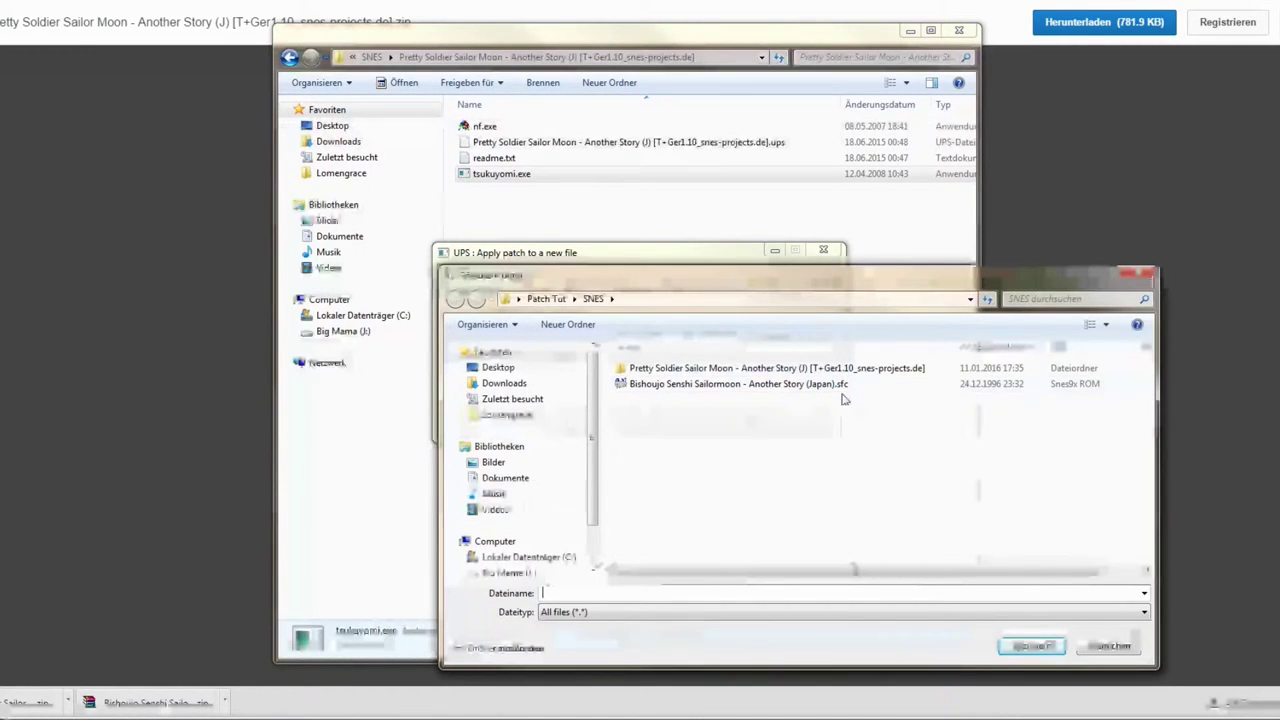
pyautogui.write('Sai')
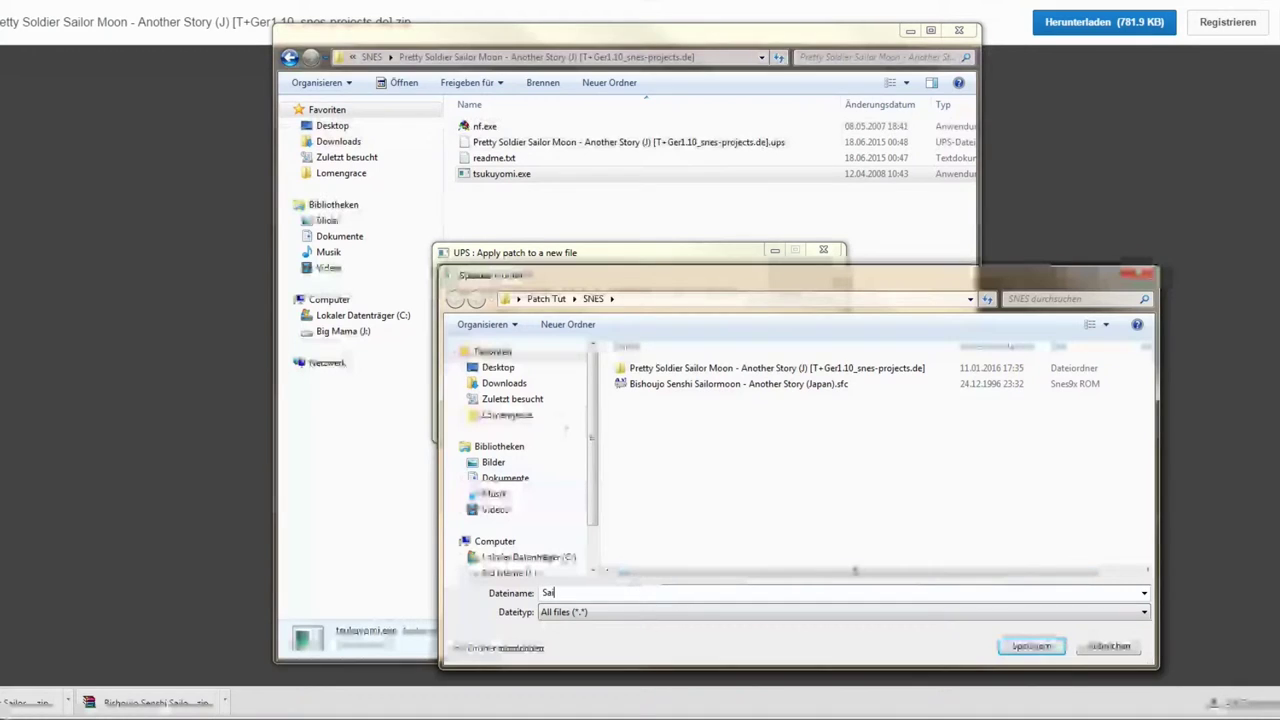
pyautogui.write('lor Moon Anoth')
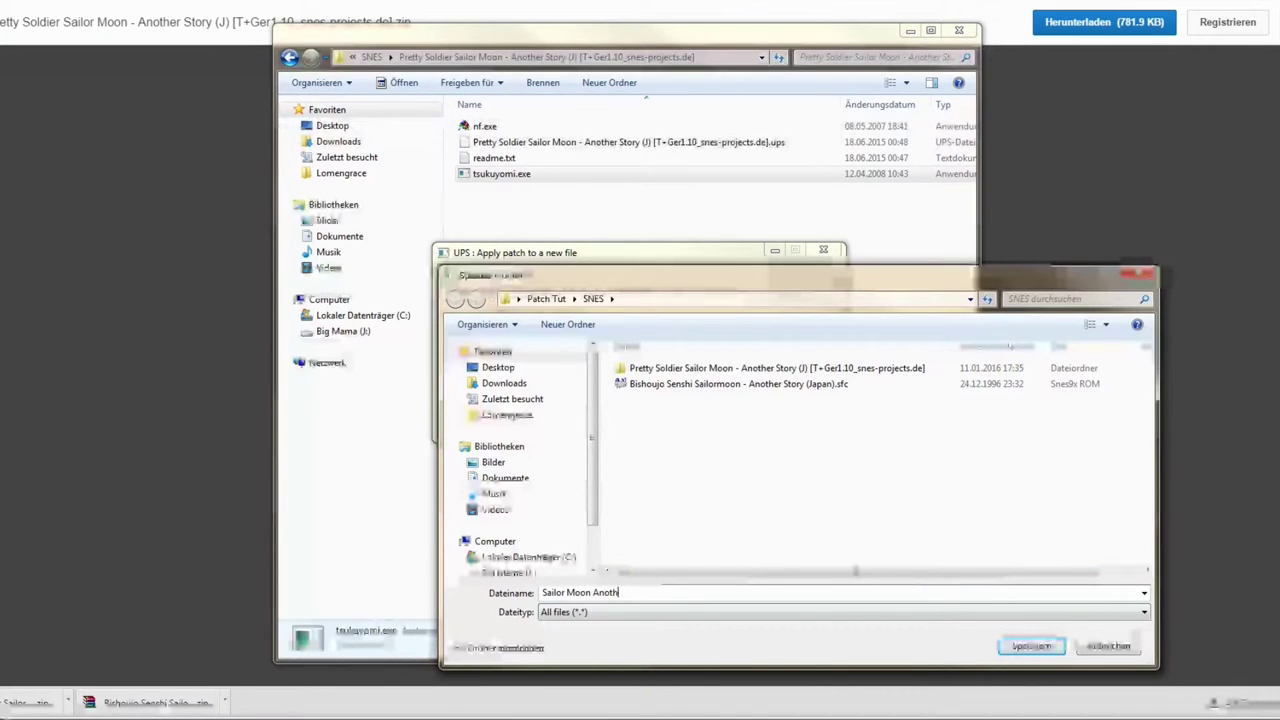
pyautogui.write('er Stoty Tran ')
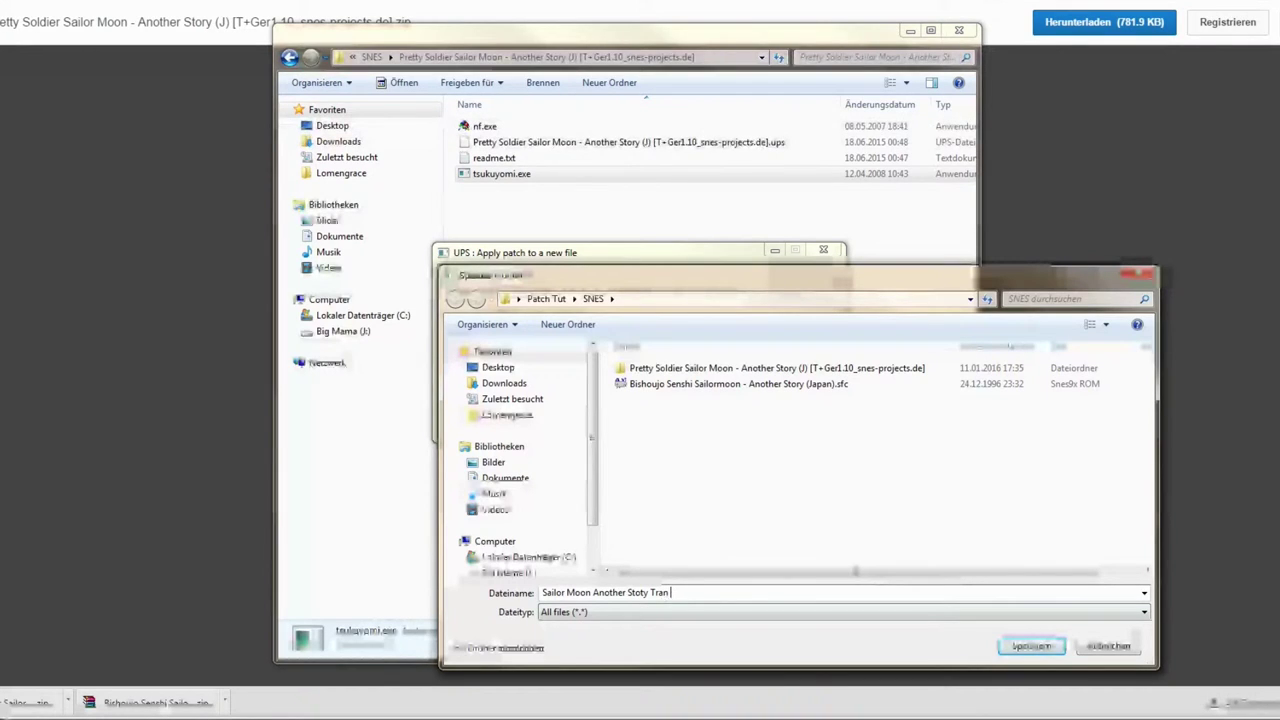
pyautogui.write('gERs GERT SNES-Proje')
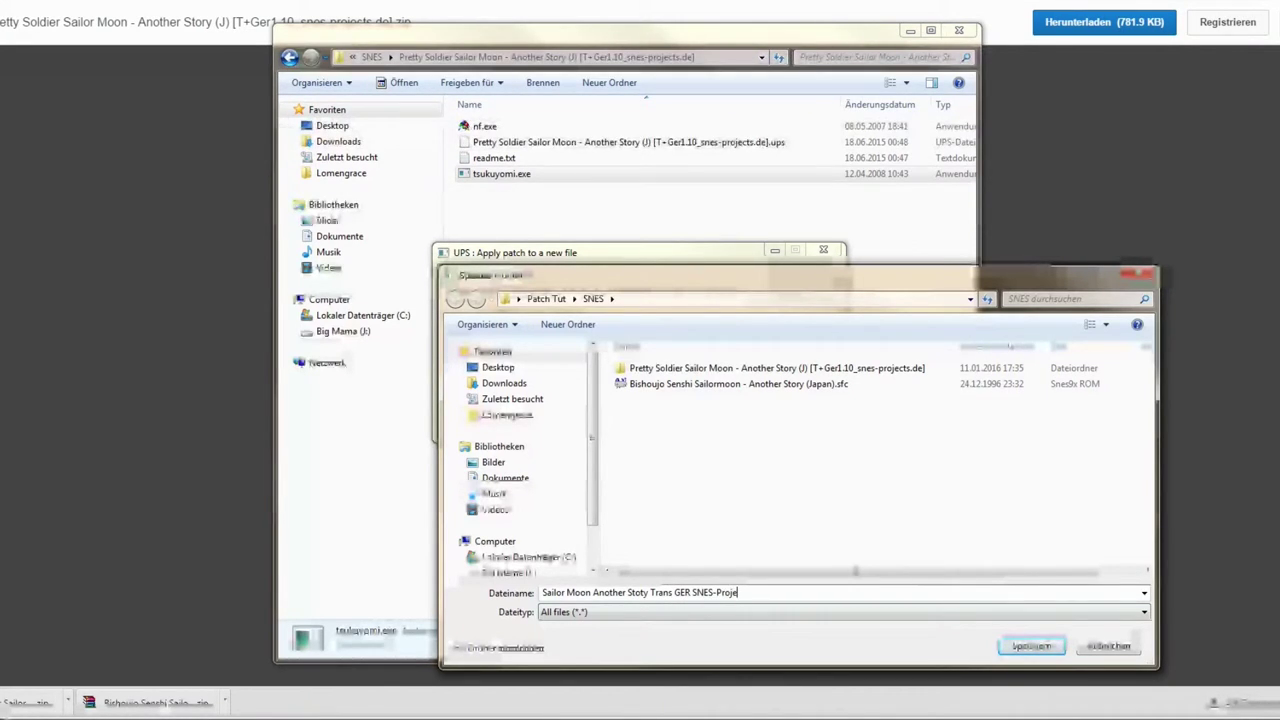
pyautogui.write('cts.sfc')
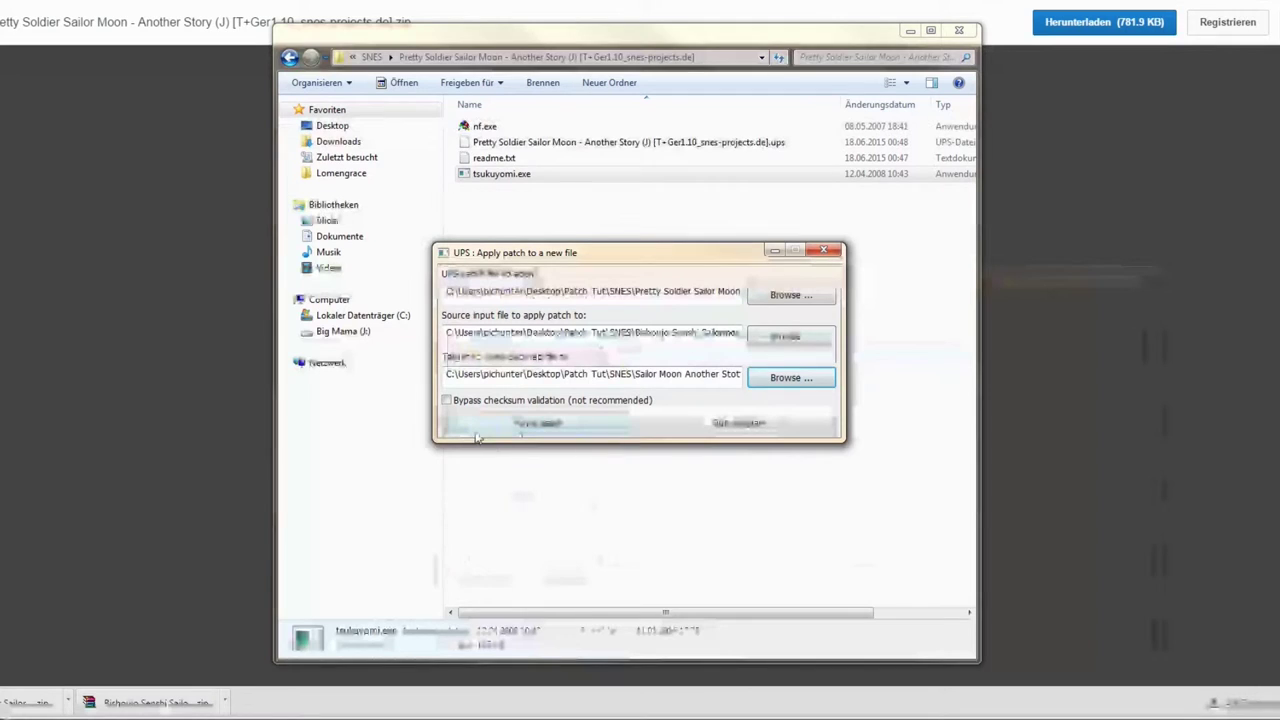
# Apply the patch, check the final line of the patch log and close it.
pyautogui.click(562, 428)
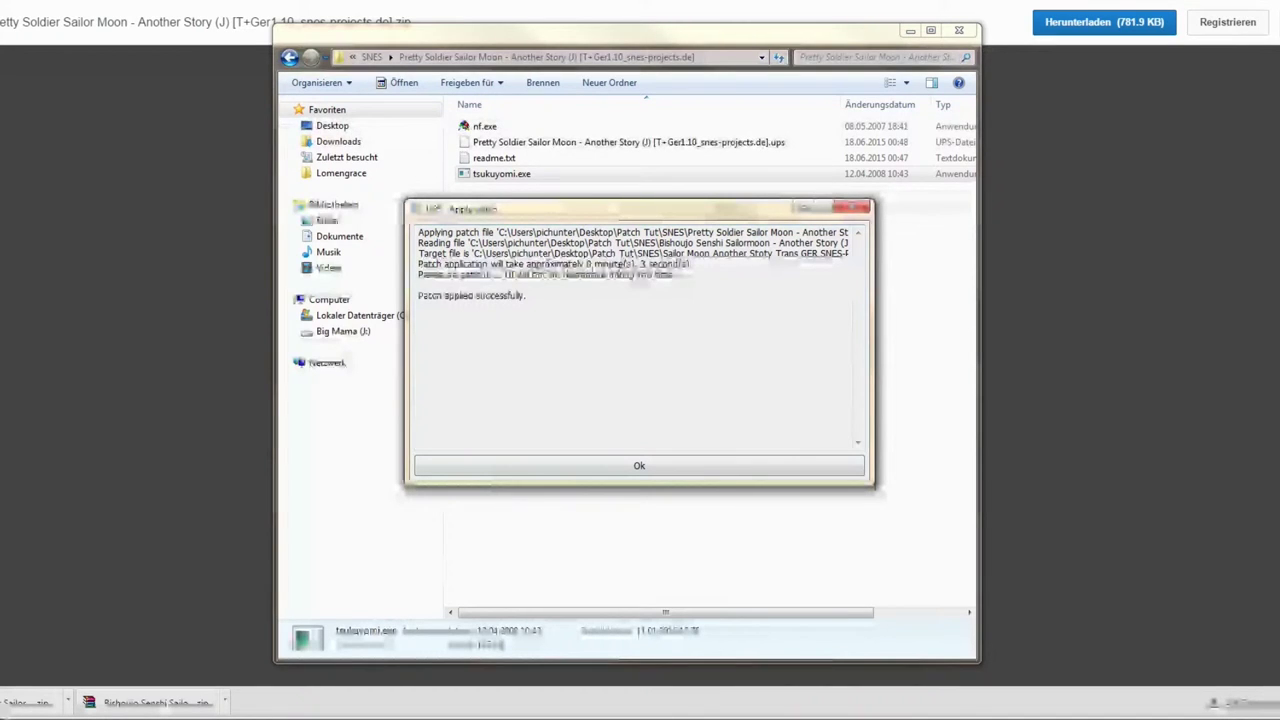
pyautogui.moveTo(417, 296); pyautogui.dragTo(538, 294)
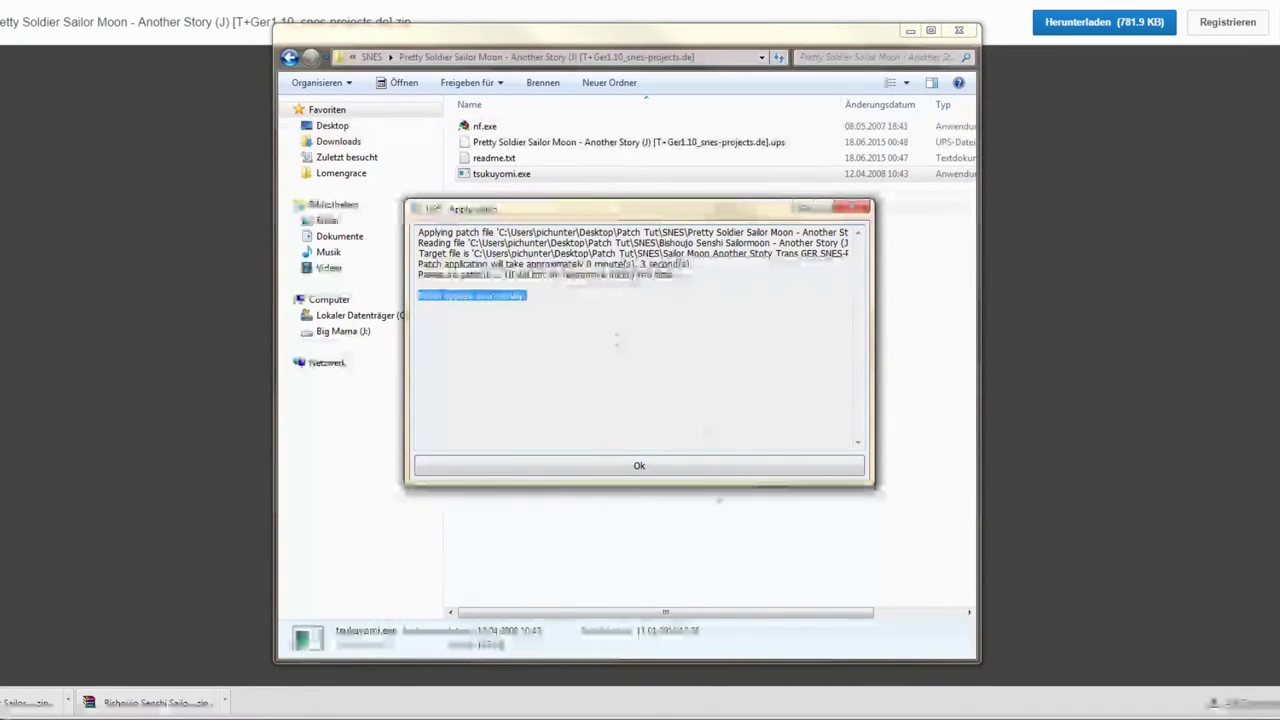
pyautogui.click(726, 466)
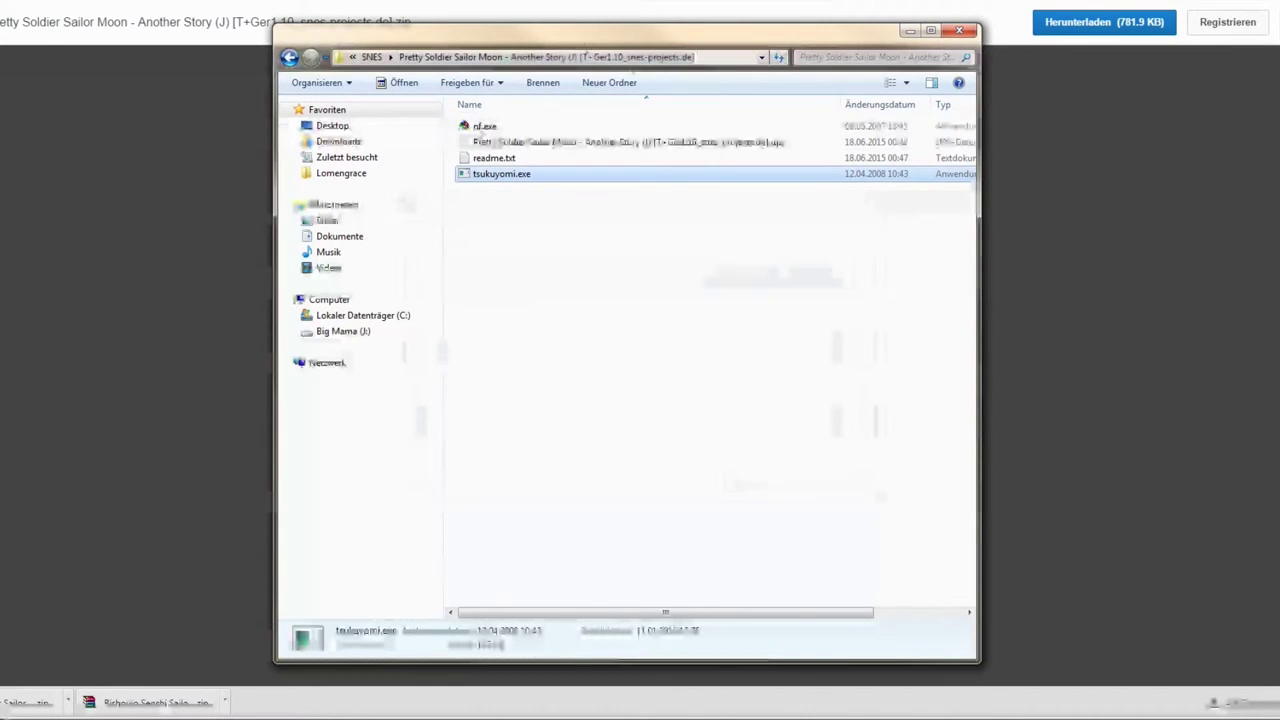
# Open Sailor Moon Another Stoty Trans GER SNES-Projects.sfc from the SNES folder to view the patched game, and close the emulator.
pyautogui.click(289, 57)
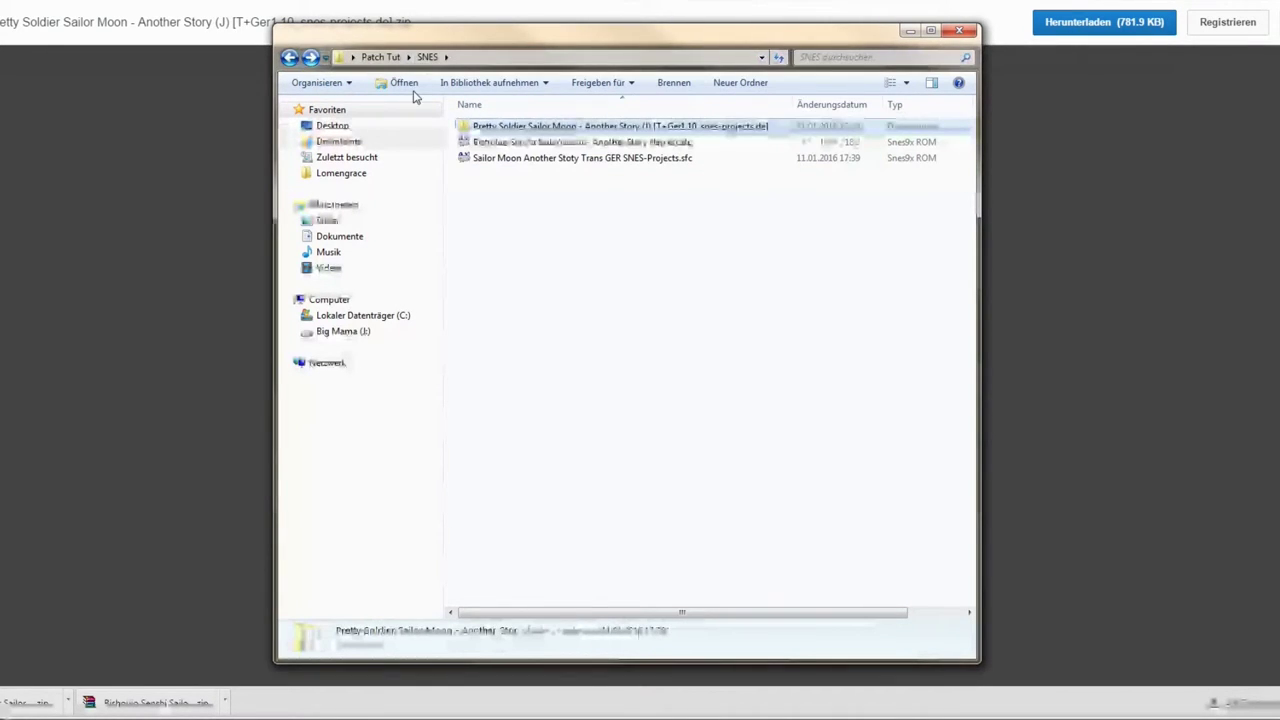
pyautogui.click(515, 158)
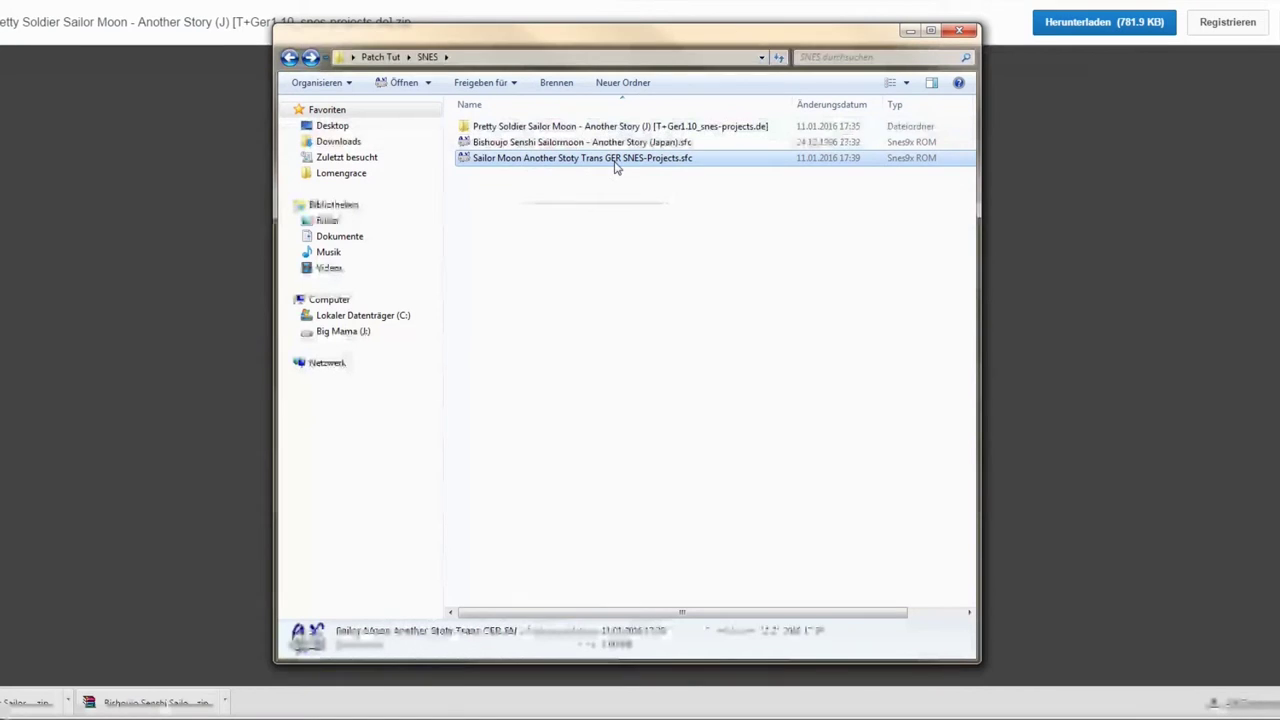
pyautogui.doubleClick(695, 160)
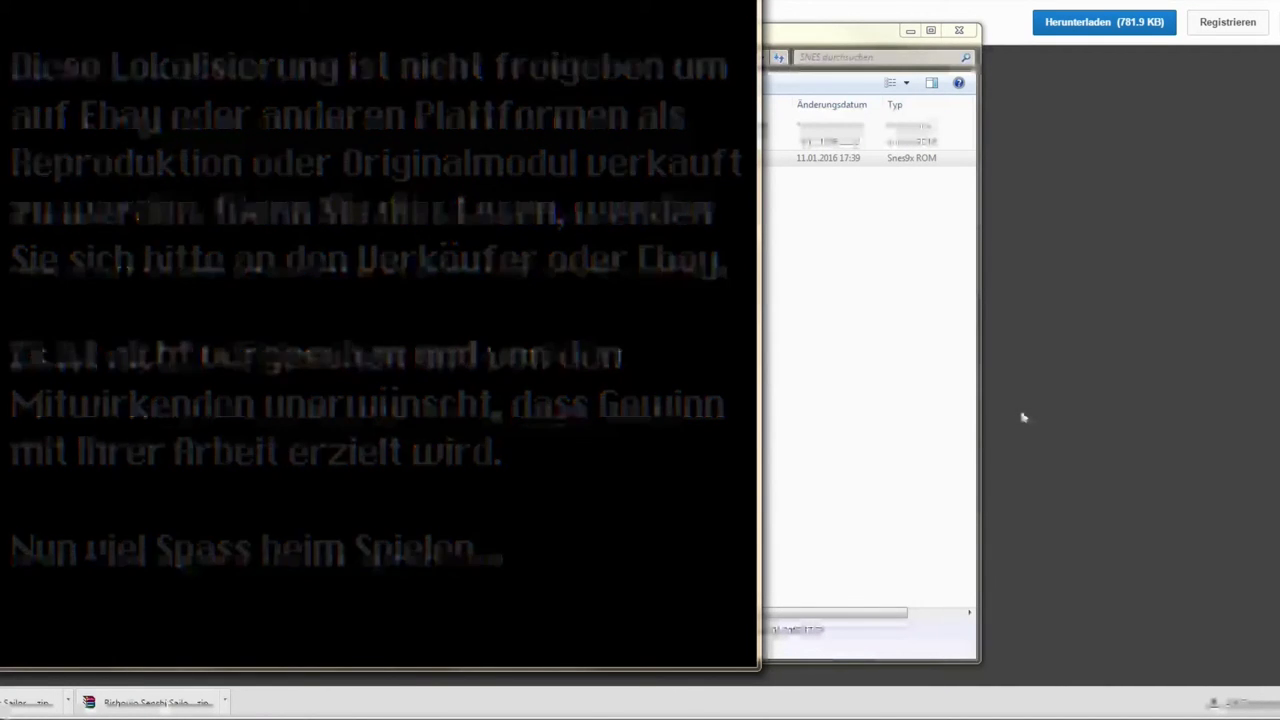
pyautogui.hotkey('alt', 'F4')
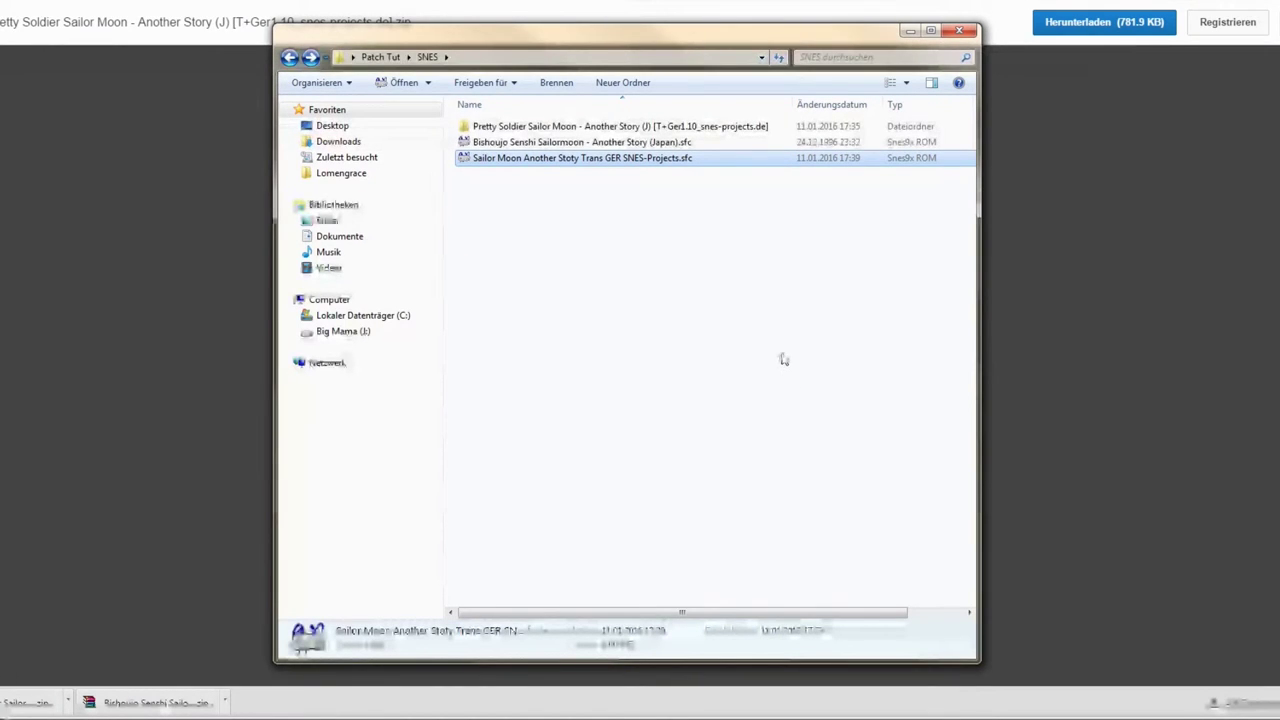
# Open the Pretty Soldier Sailor Moon - Another Story patch folder and examine the patch file's extension.
pyautogui.doubleClick(686, 127)
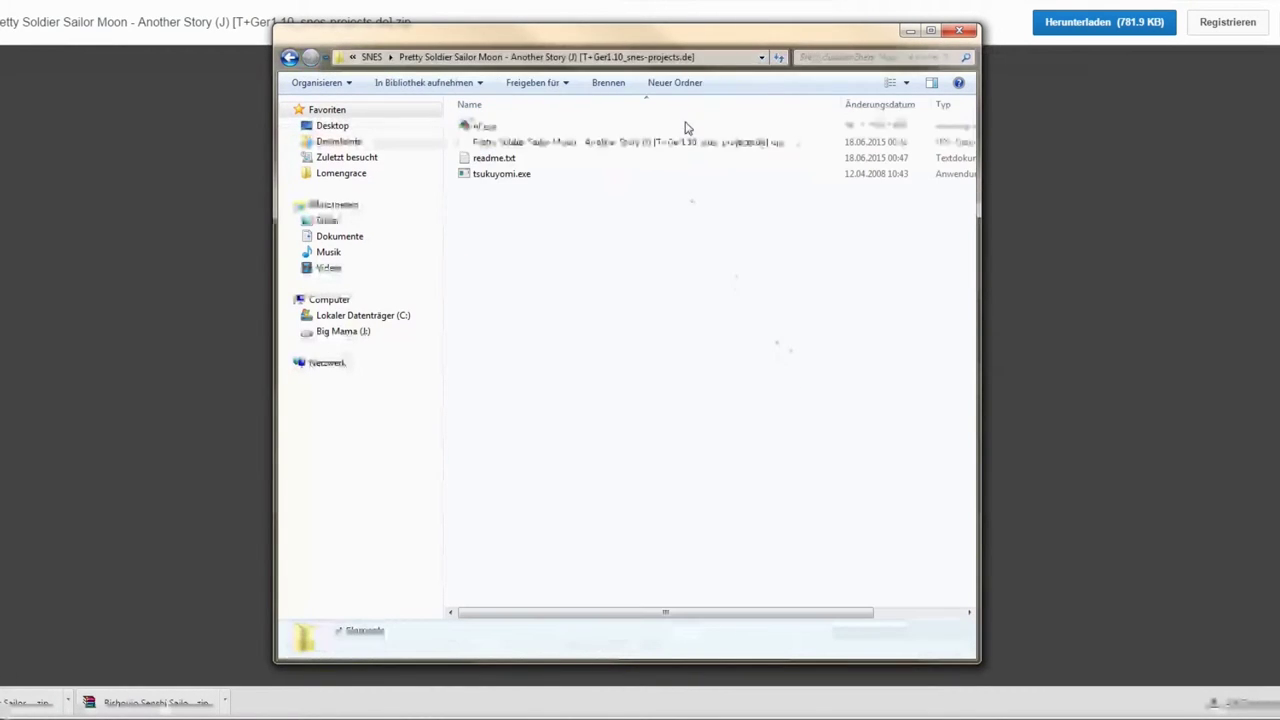
pyautogui.click(779, 145)
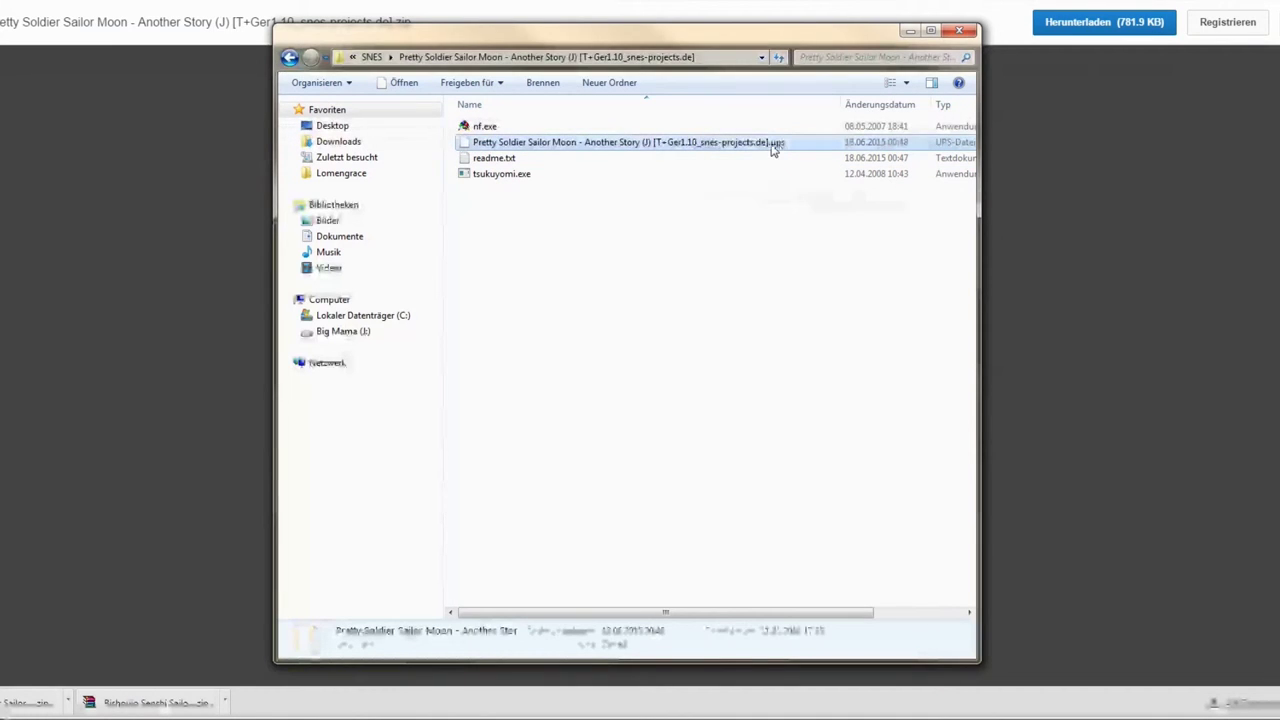
pyautogui.doubleClick(773, 145)
pyautogui.click(749, 403)
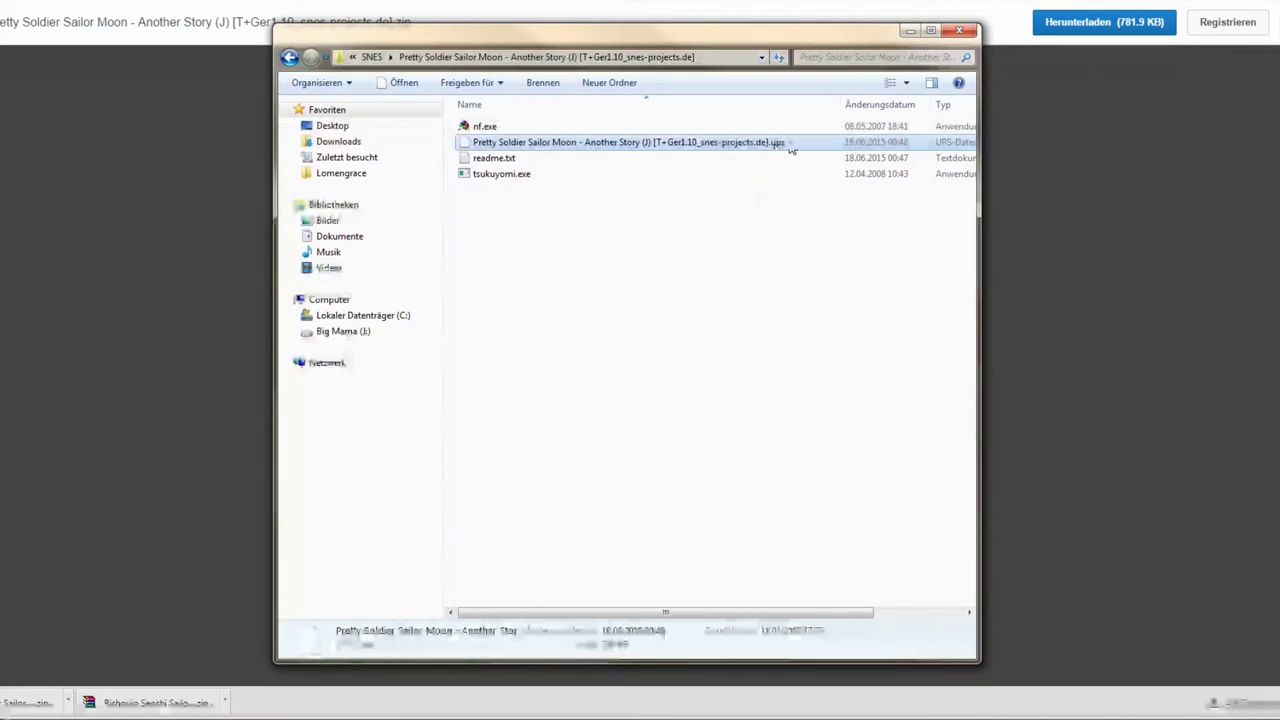
pyautogui.hotkey('alt', 'F4')
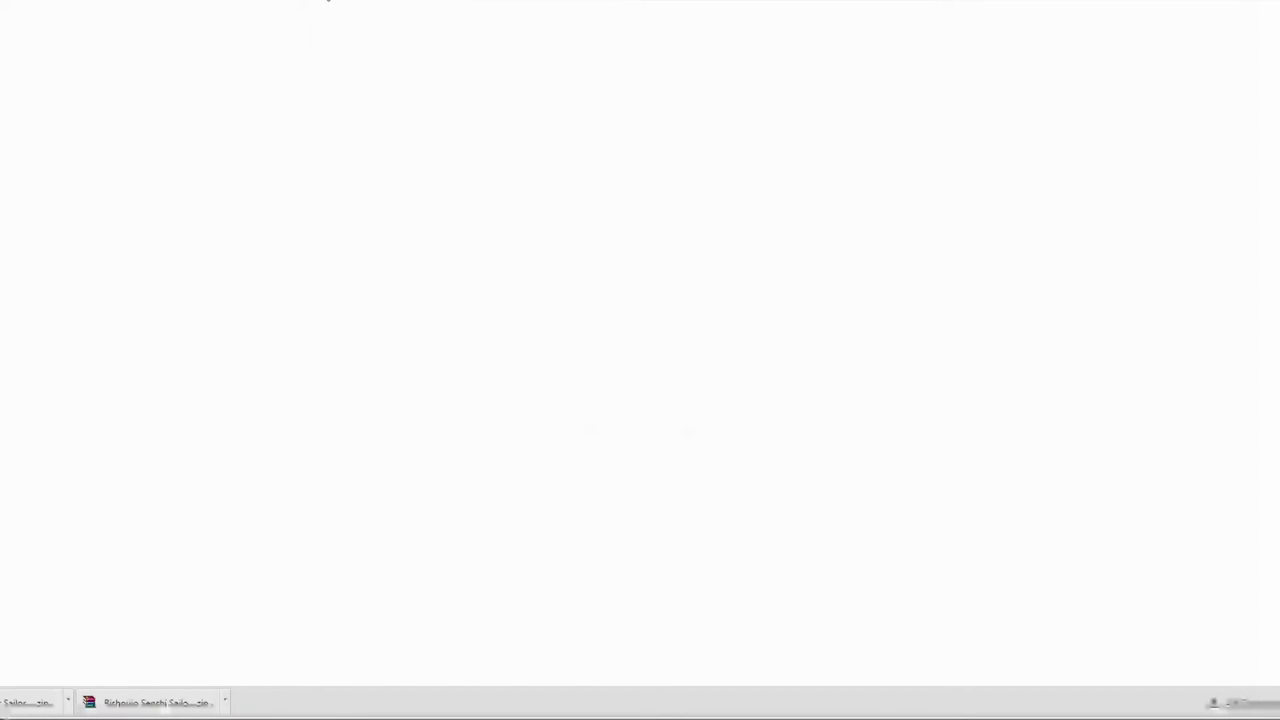
# Switch to the browser, open Google and search for "snes ups pacther donwload".
pyautogui.click(328, 2)
pyautogui.write('goo')
pyautogui.press('Return')
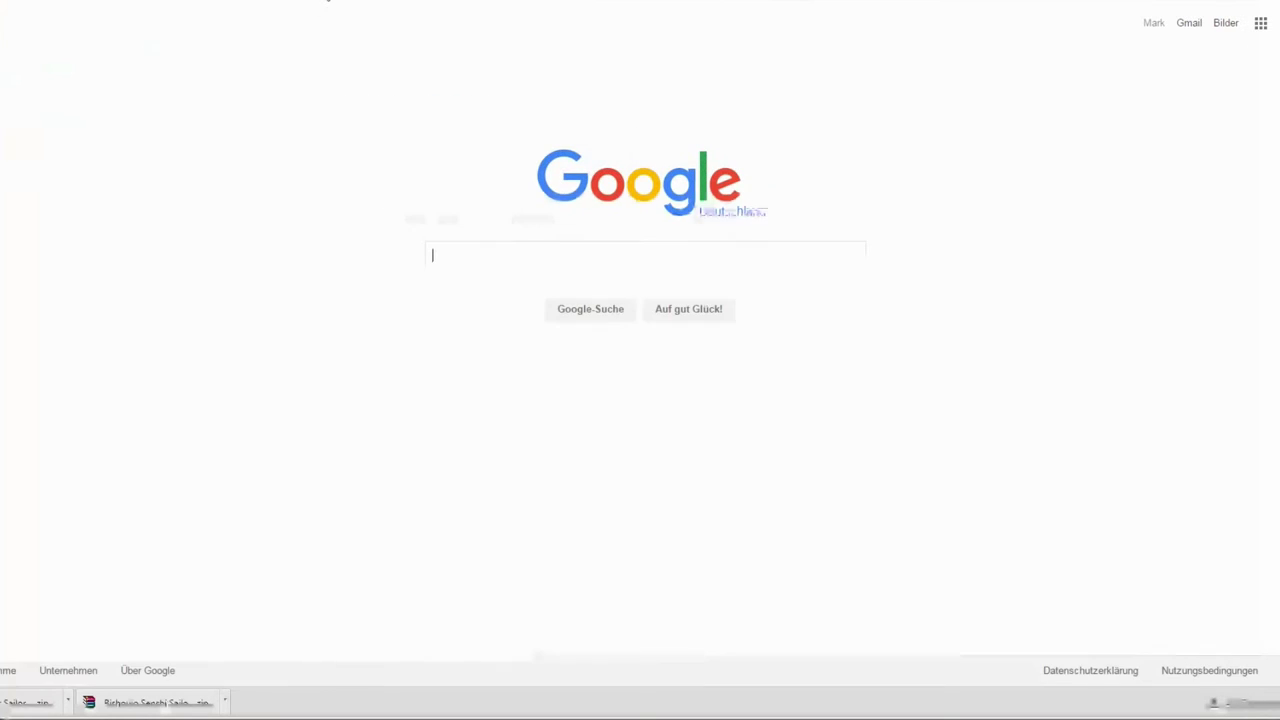
pyautogui.write('snes ')
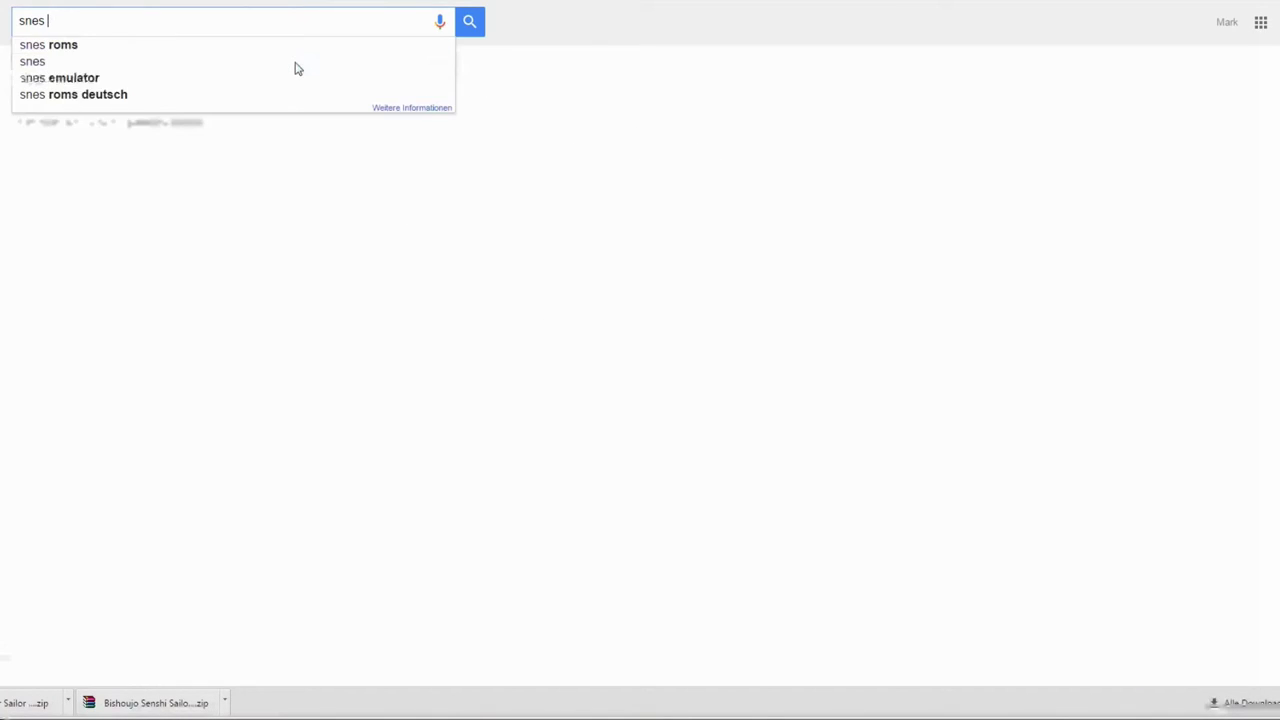
pyautogui.write('ups pacther')
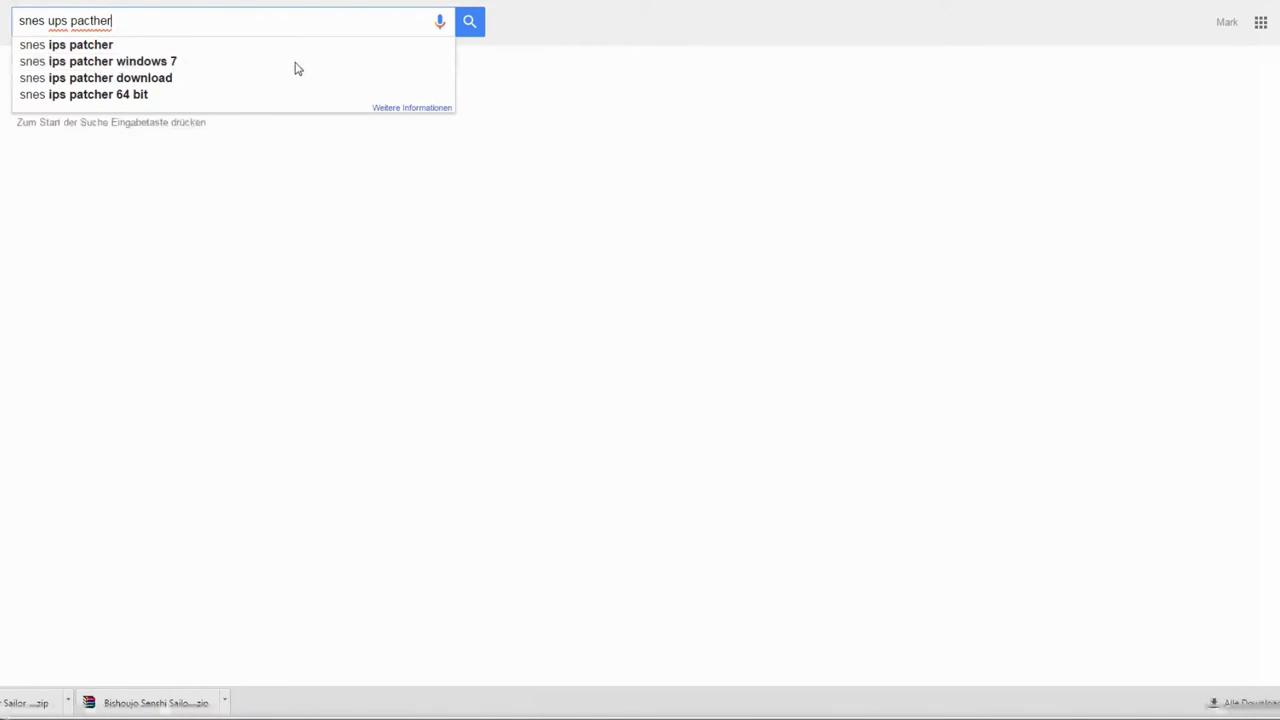
pyautogui.write(' donwload')
pyautogui.press('Return')
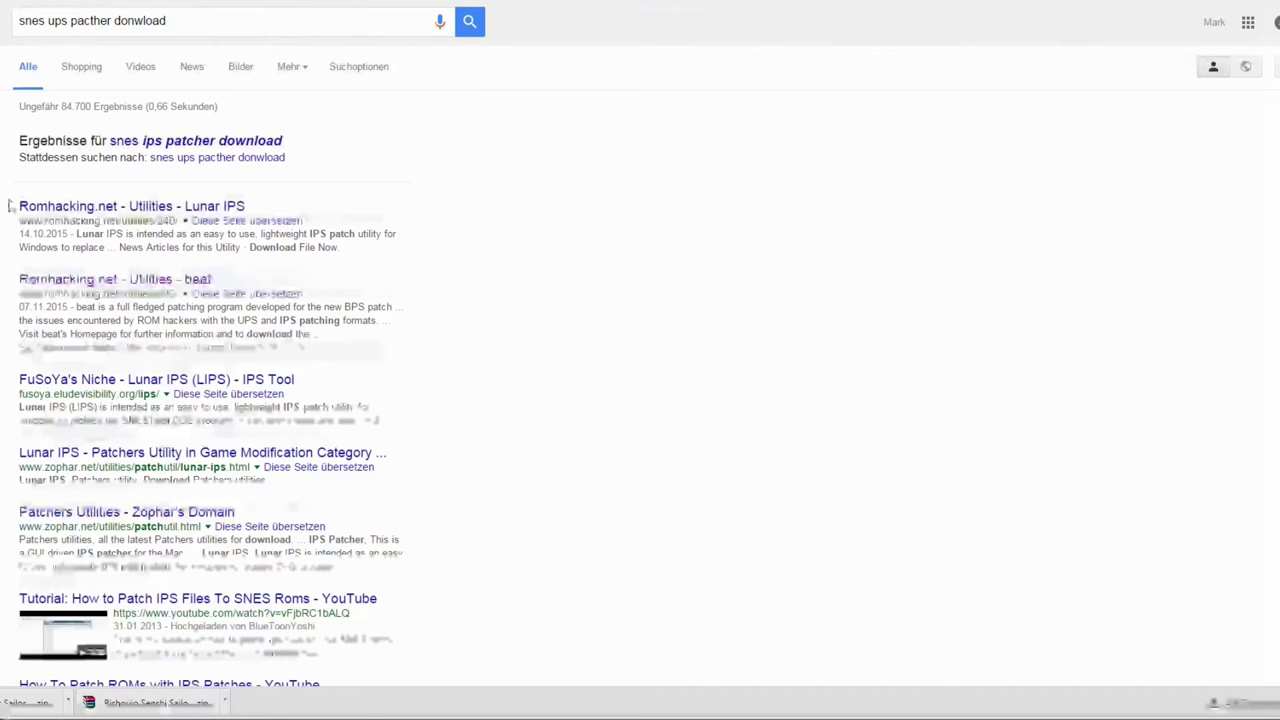
# Review the first search result and repeat the search with the exact wording "snes ups pacther donwload".
pyautogui.moveTo(9, 205); pyautogui.dragTo(340, 214)
pyautogui.click(340, 216)
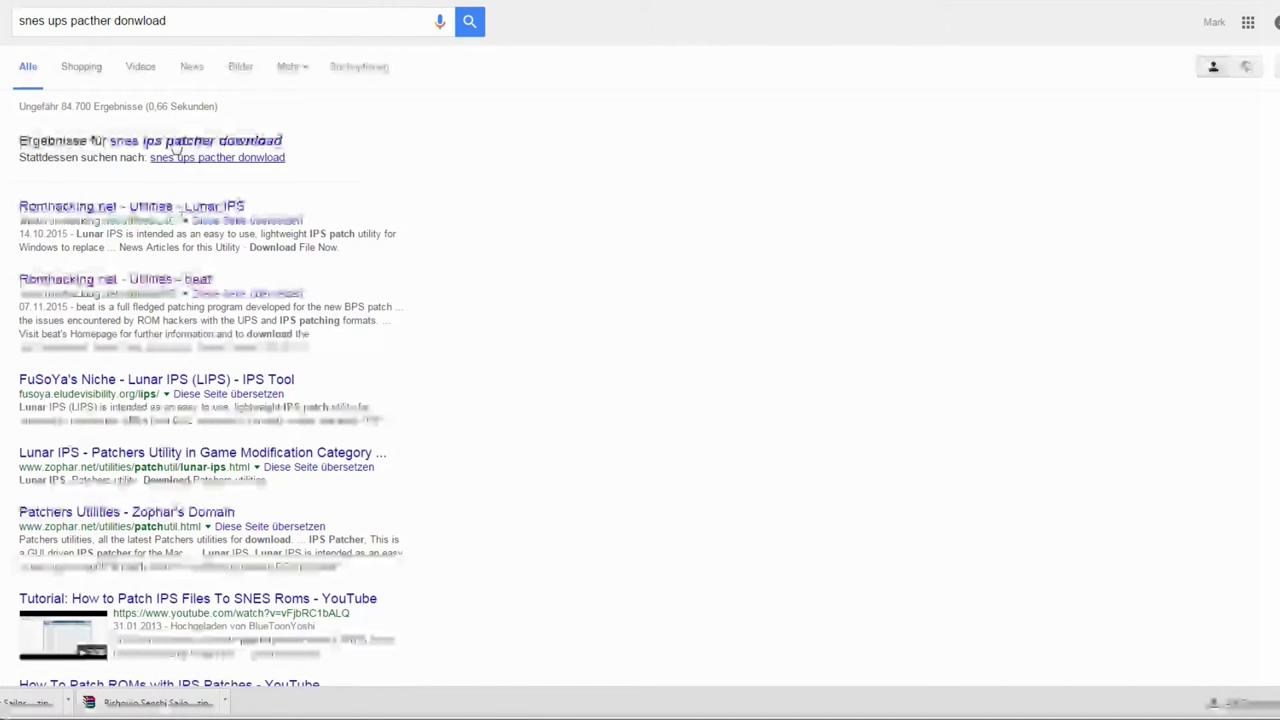
pyautogui.click(217, 158)
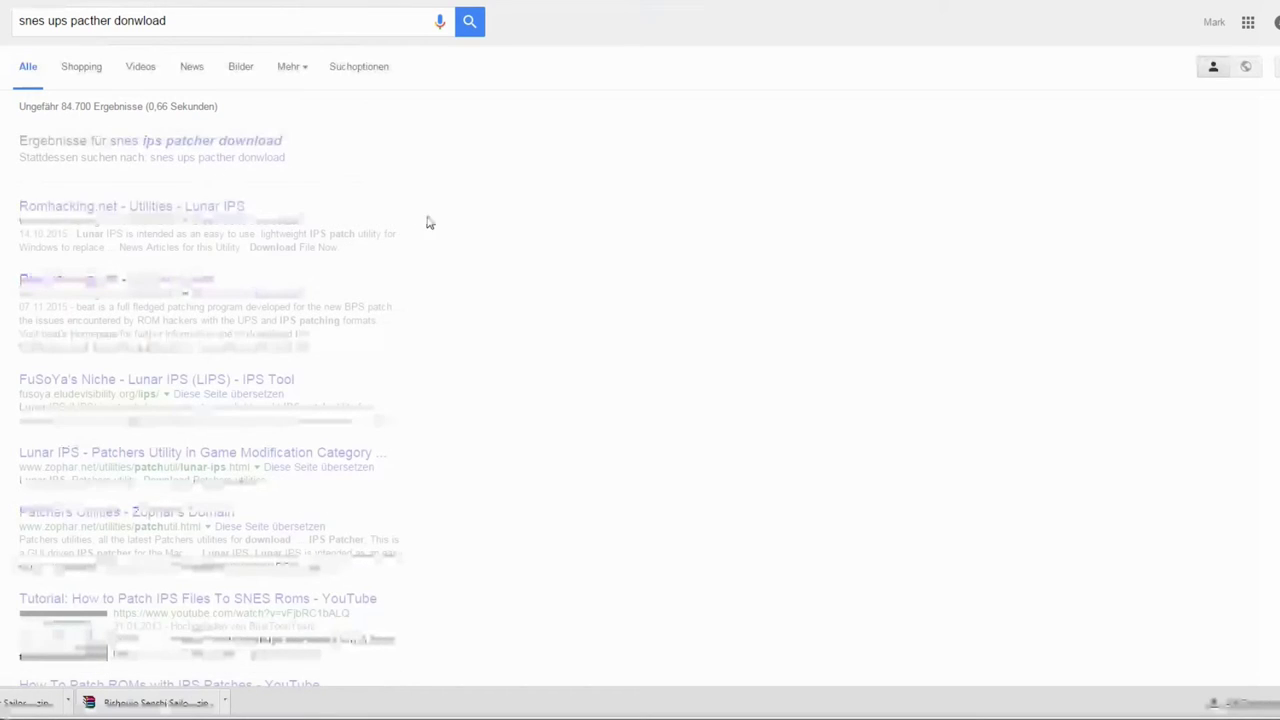
# Open the search result IPS/UPS/XDelta Programme - Downloaddatenbank from snes-projects.de.
pyautogui.click(88, 712)
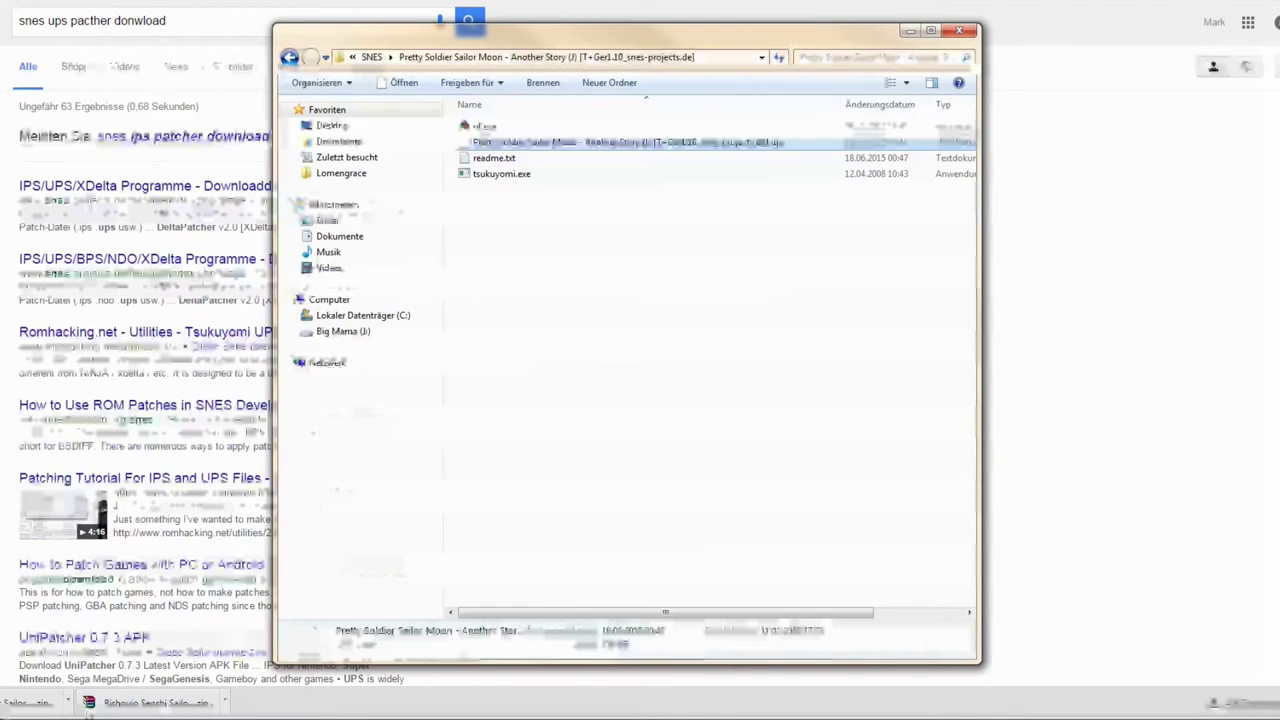
pyautogui.click(1166, 383)
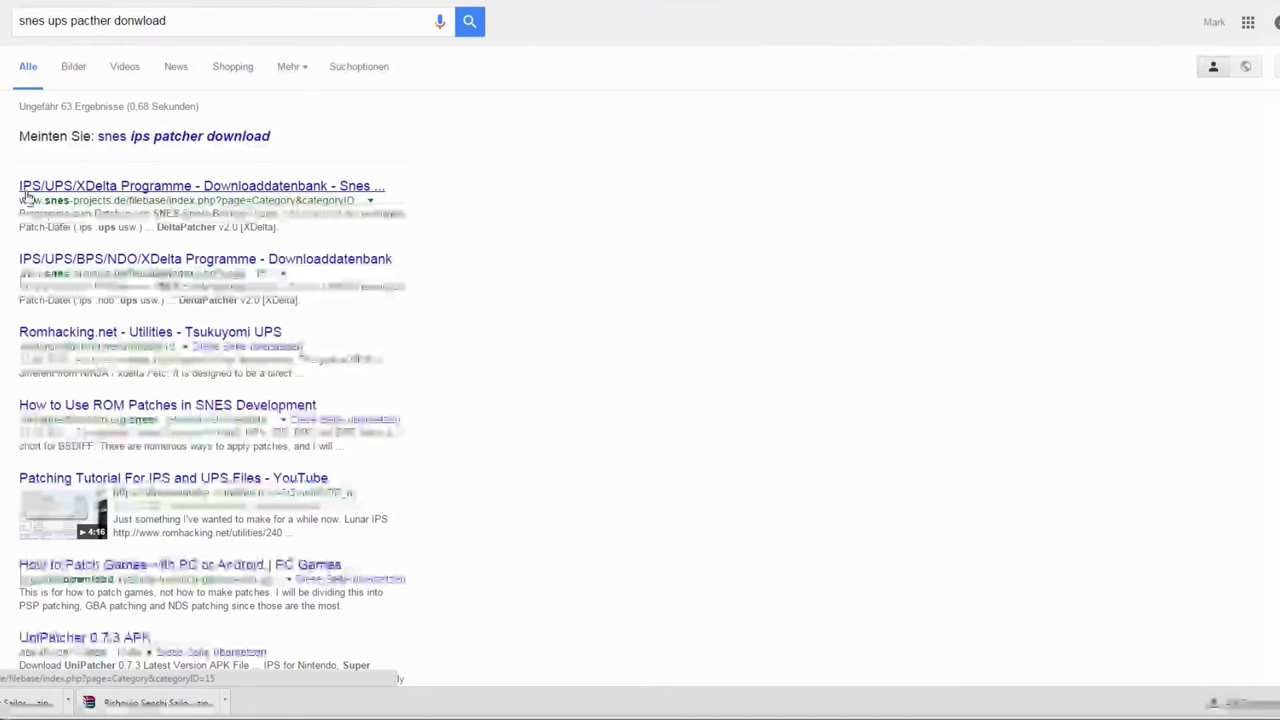
pyautogui.moveTo(22, 200); pyautogui.dragTo(372, 201)
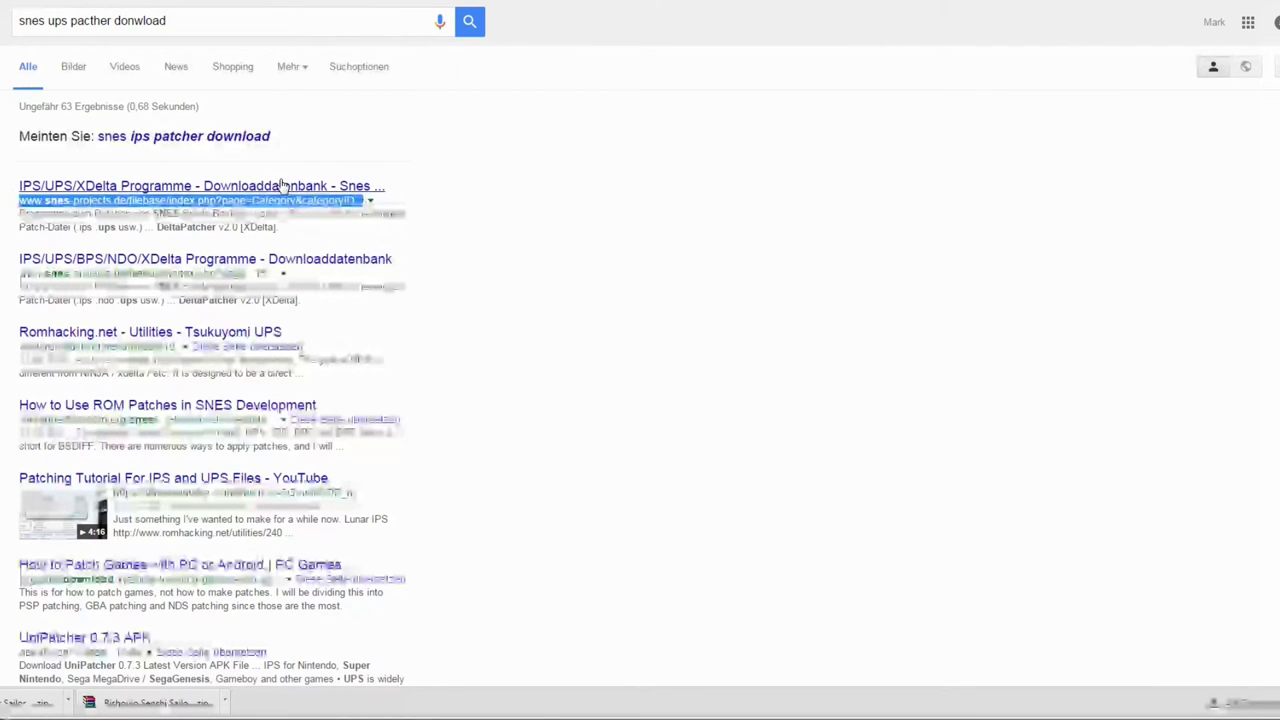
pyautogui.click(283, 186)
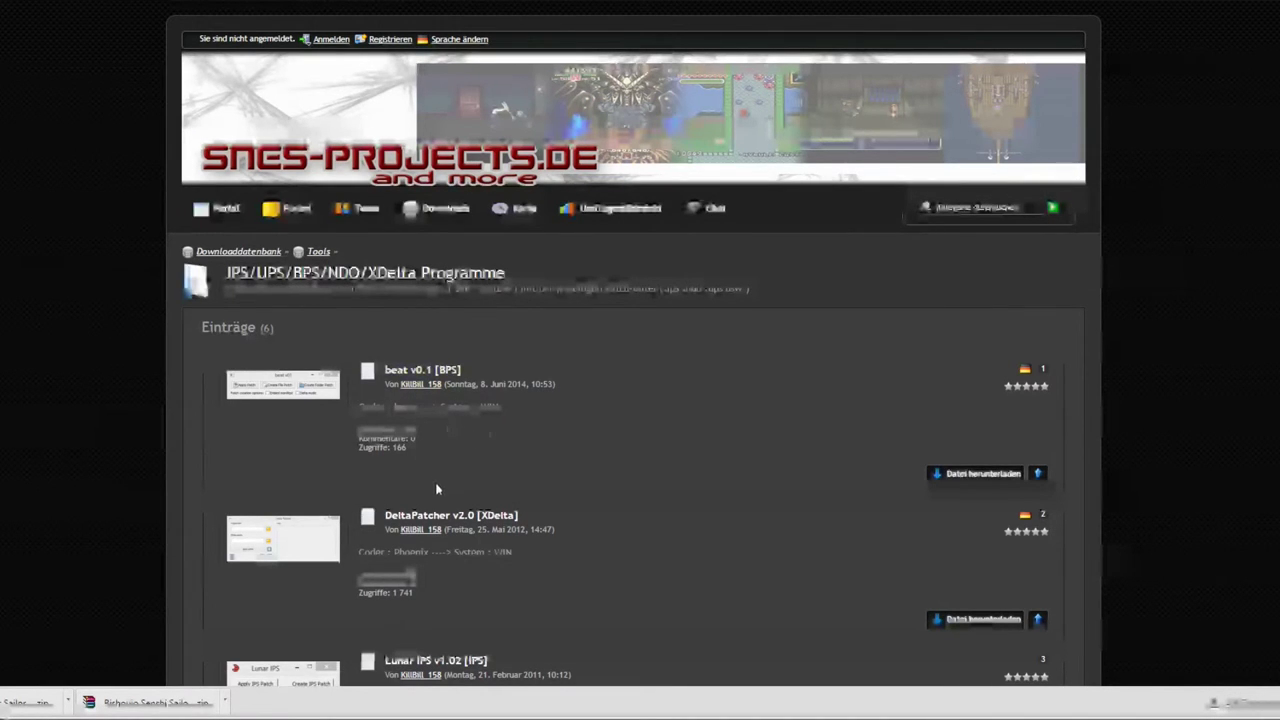
# Download MultiPatch v1.4 [IPS, UPS, BPS, PPF, XDelta, BSDiff].zip from the tool list and save it in the SNES folder.
pyautogui.scroll(-1, 436, 488)
pyautogui.scroll(-3, 438, 531)
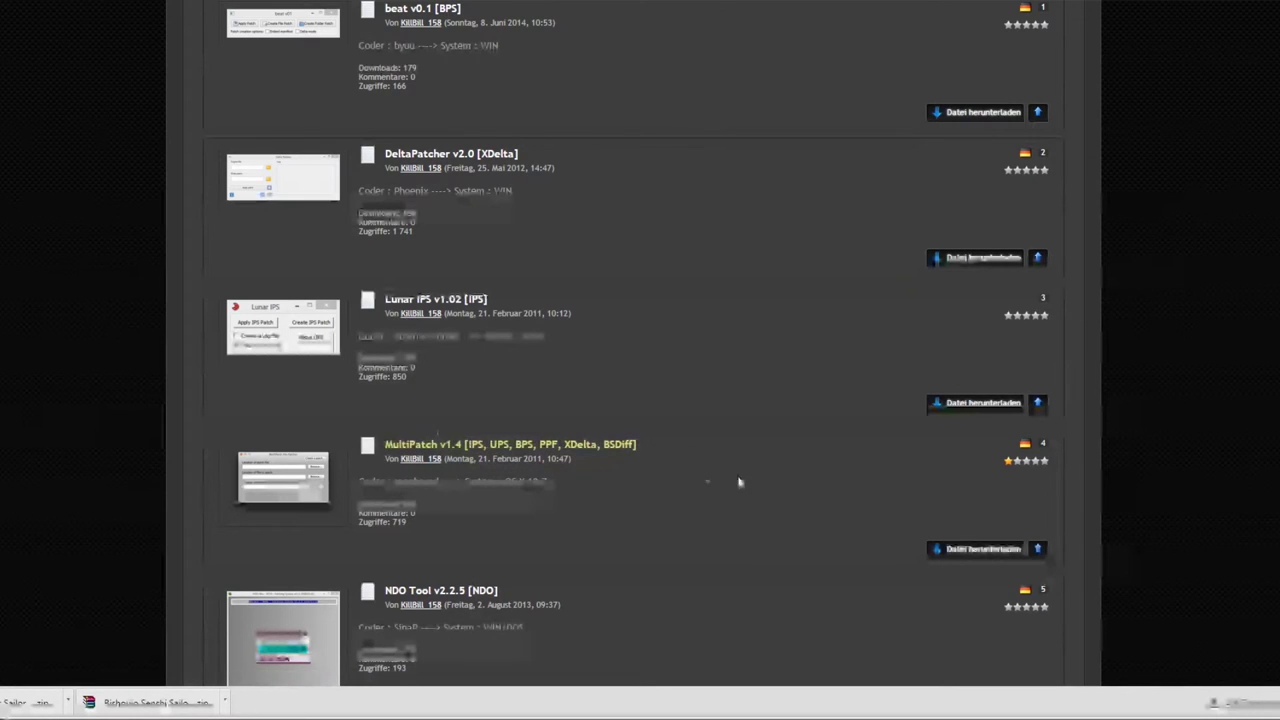
pyautogui.click(996, 551)
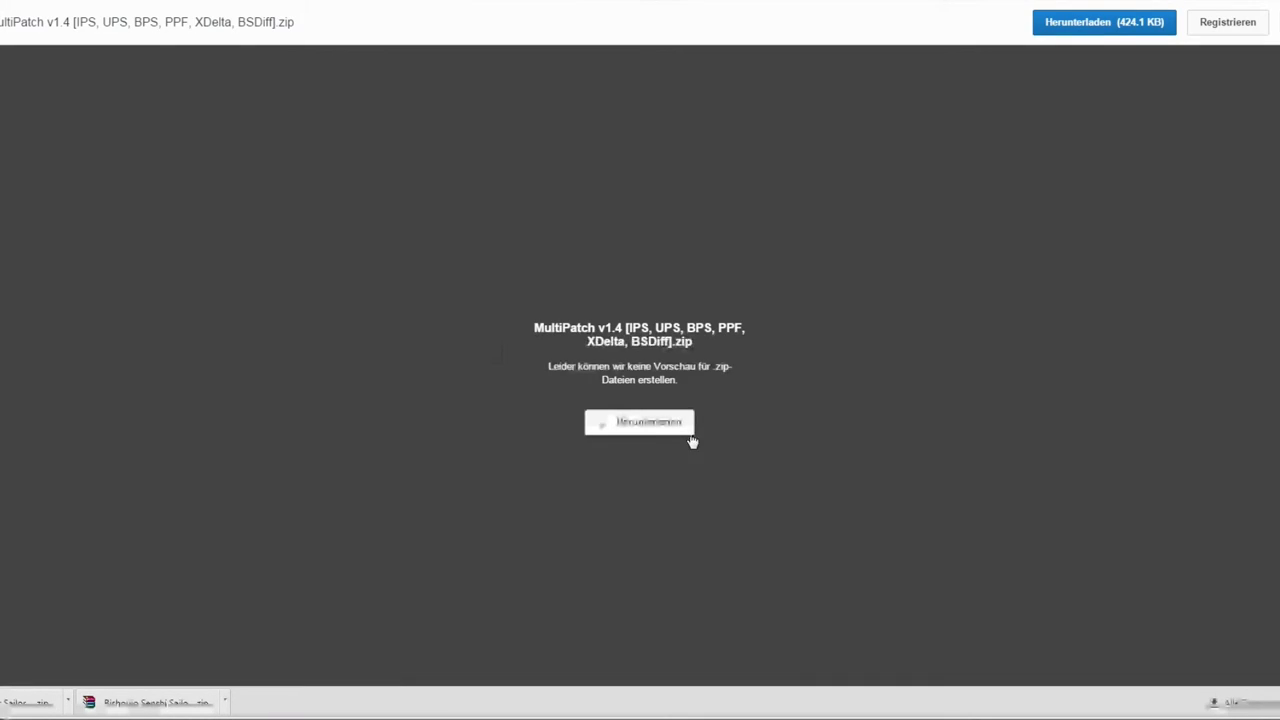
pyautogui.click(671, 440)
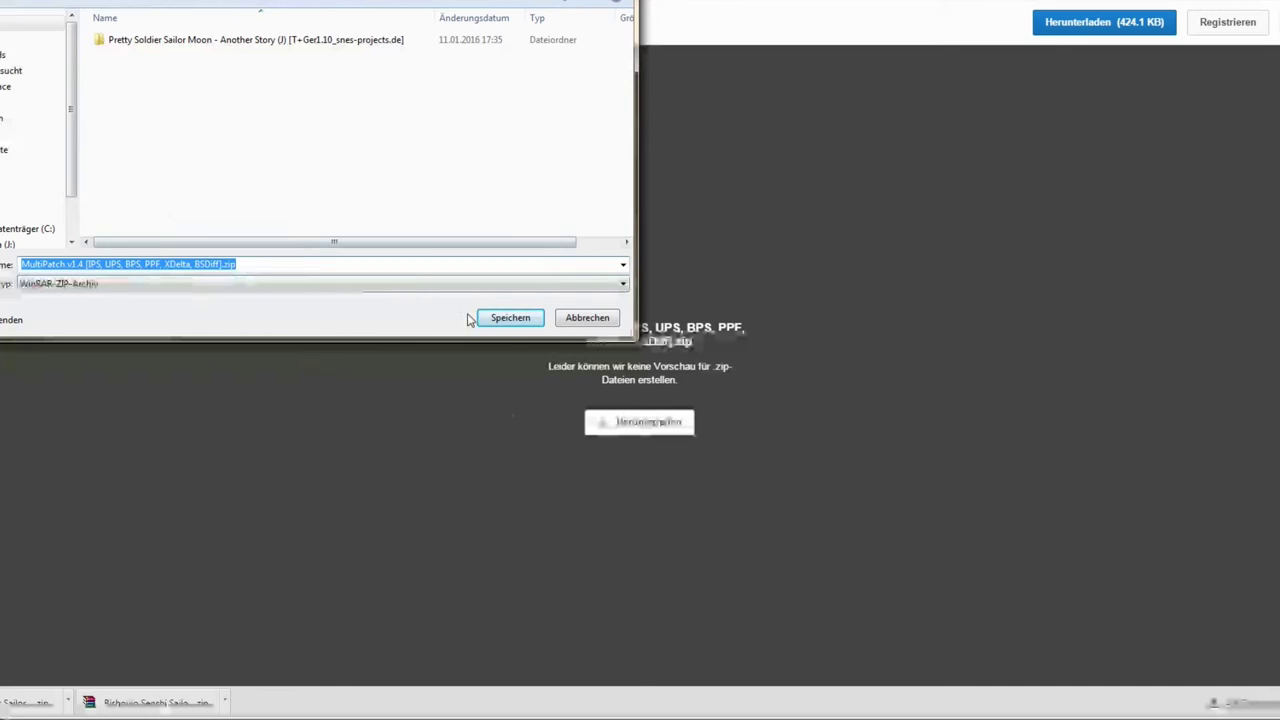
pyautogui.click(509, 319)
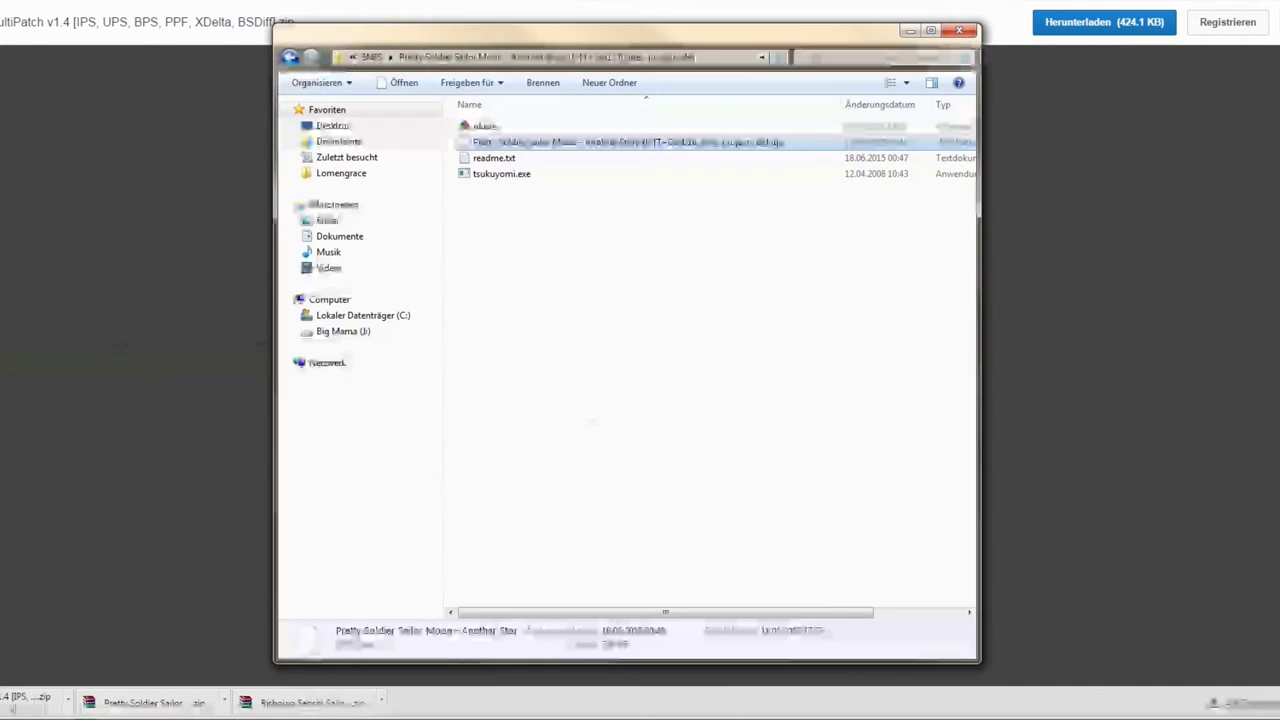
# Extract the MultiPatch v1.4 archive in the SNES folder.
pyautogui.click(372, 58)
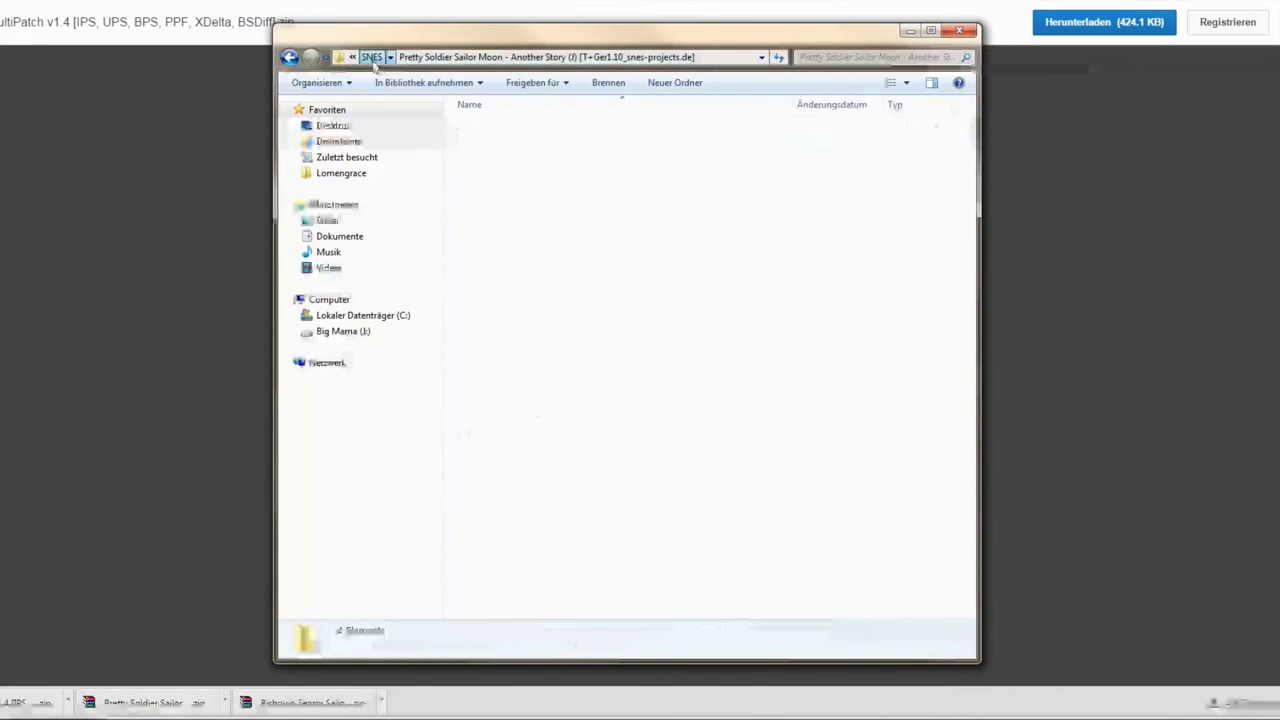
pyautogui.click(515, 160)
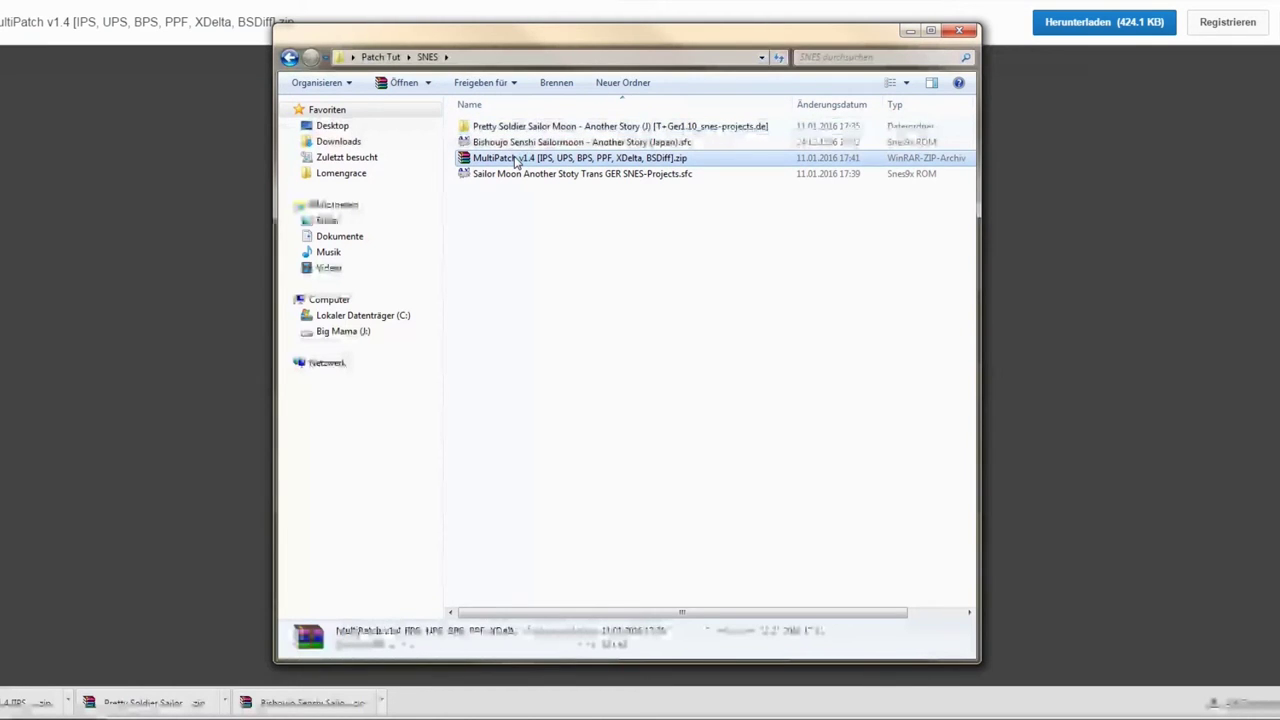
pyautogui.rightClick(517, 162)
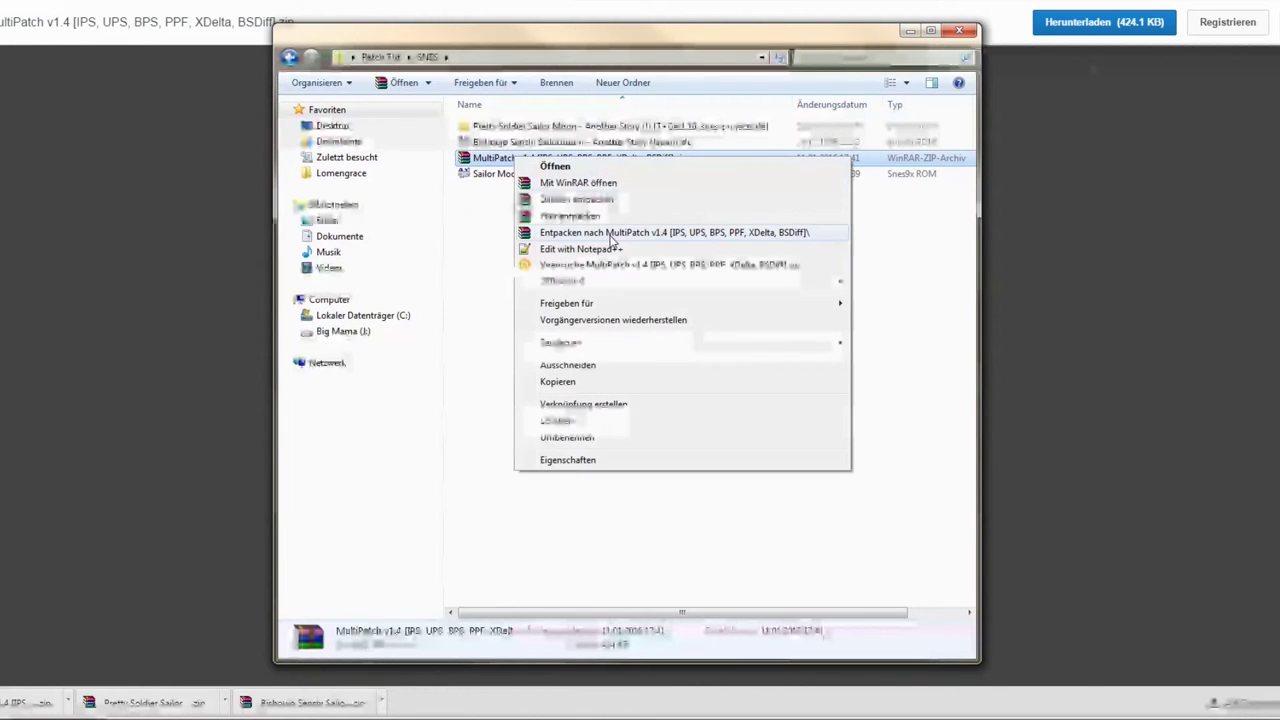
pyautogui.click(610, 235)
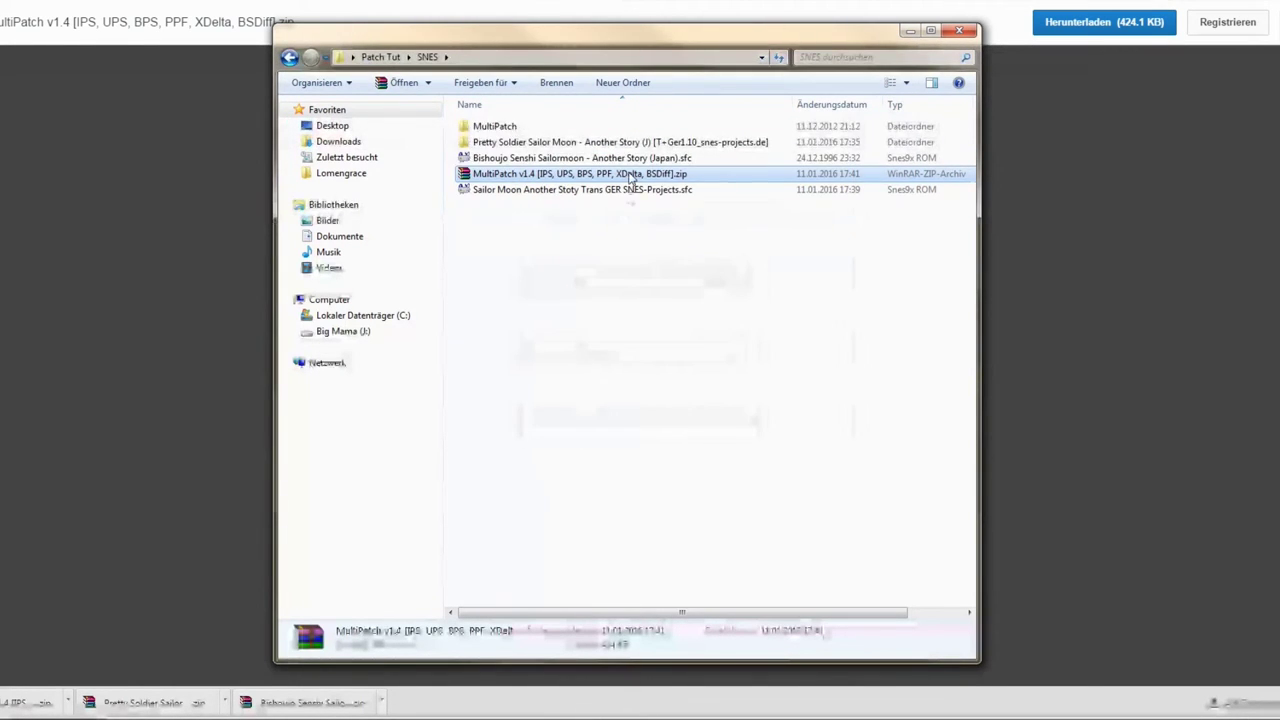
# Delete Sailor Moon Another Stoty Trans GER SNES-Projects.sfc from the SNES folder.
pyautogui.click(626, 191)
pyautogui.press('Delete')
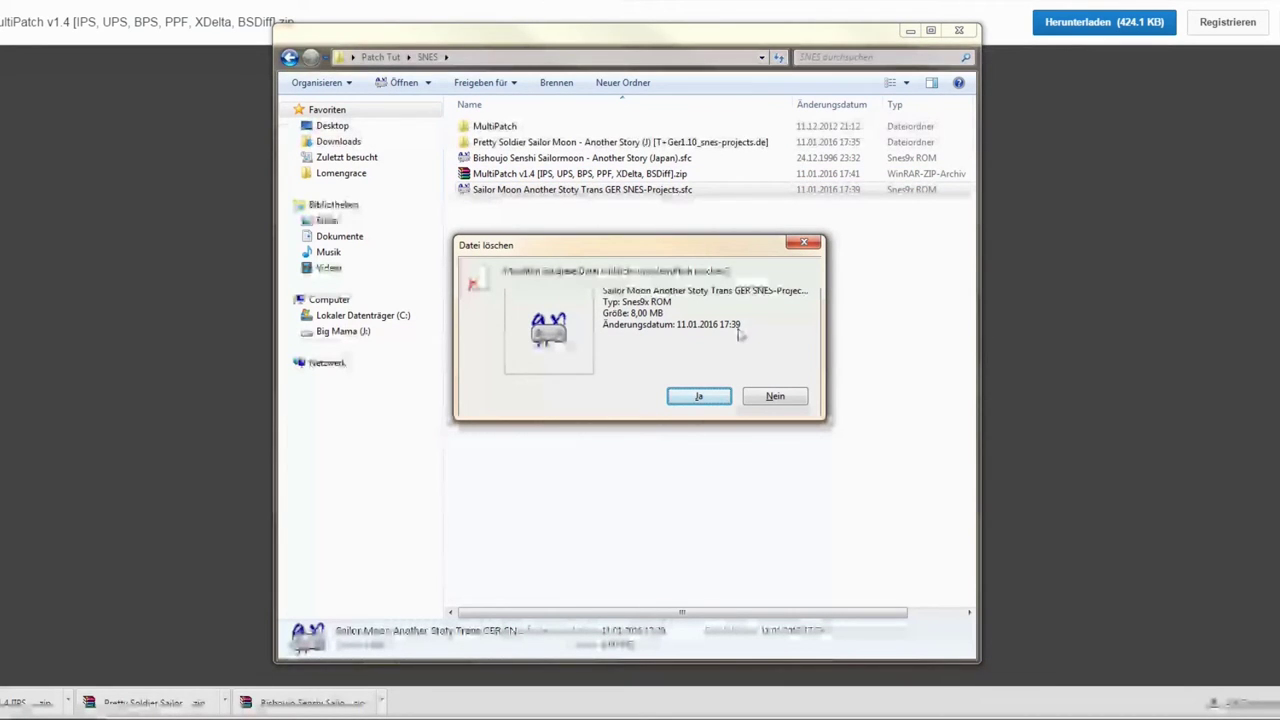
pyautogui.press('Return')
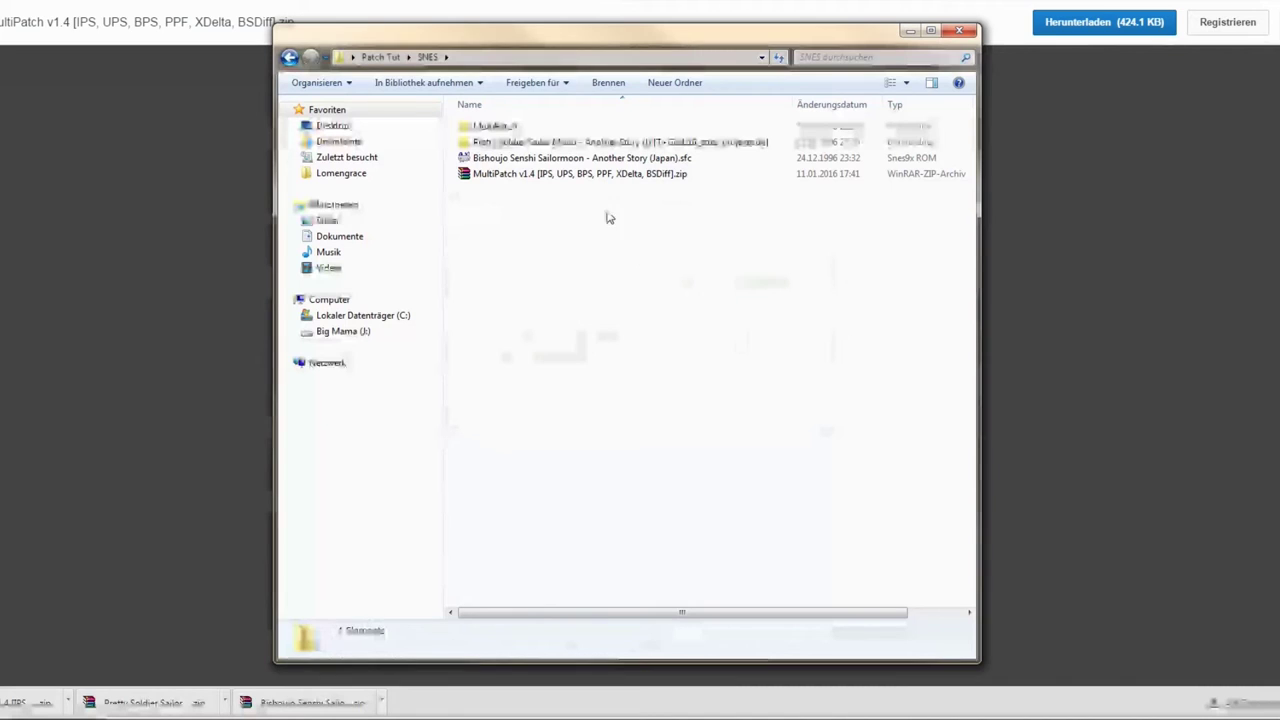
# Open ReadMe.rtf in the MultiPatch folder, read the patching instructions and supported formats, and close it.
pyautogui.doubleClick(546, 127)
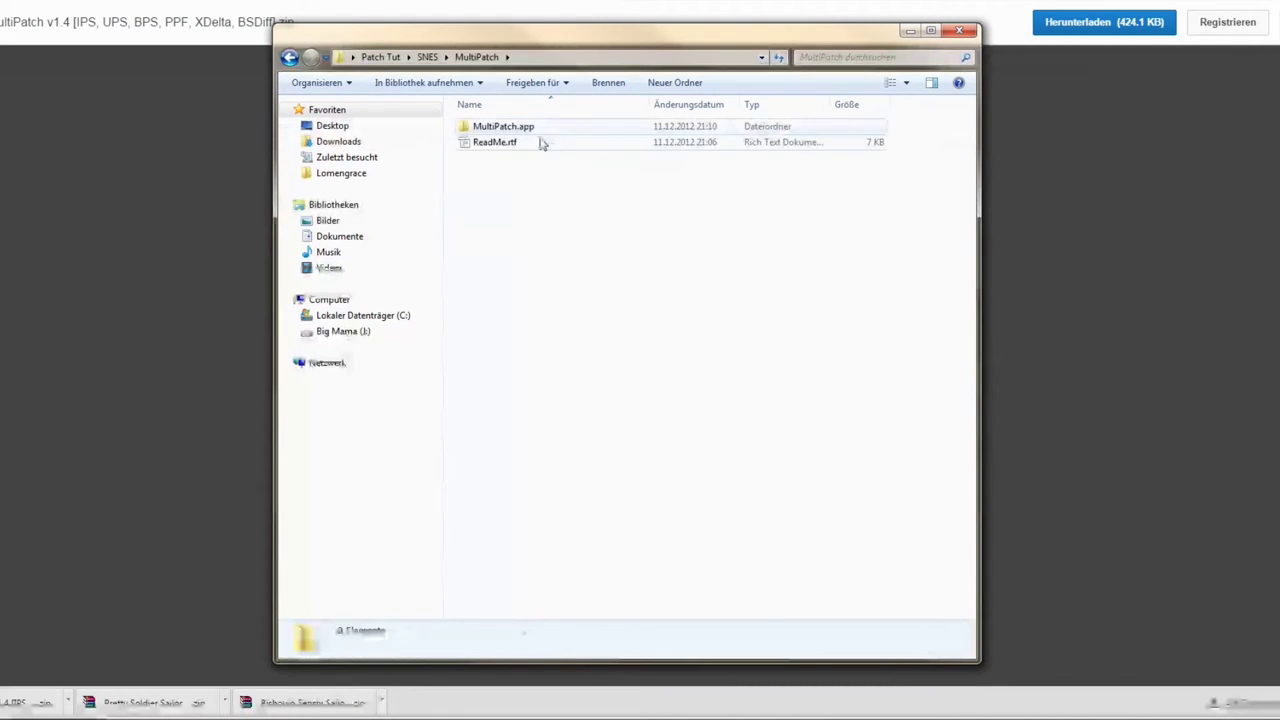
pyautogui.doubleClick(541, 143)
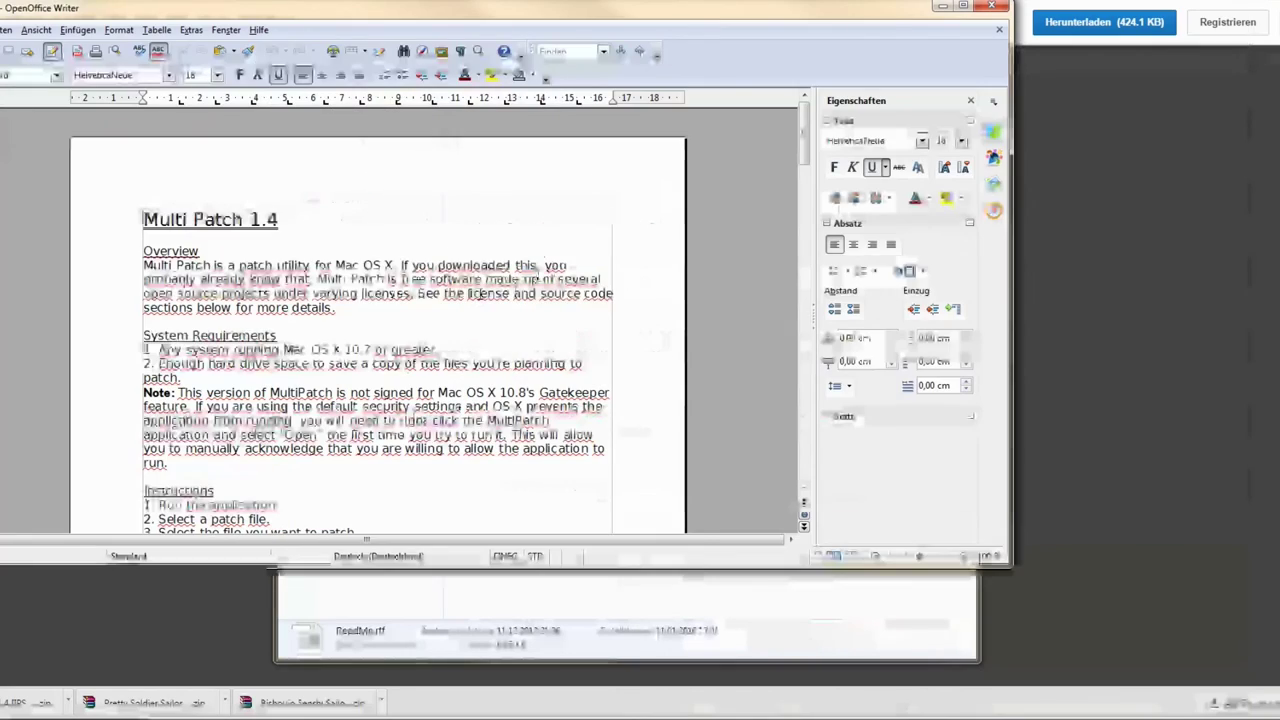
pyautogui.scroll(-6, 760, 270)
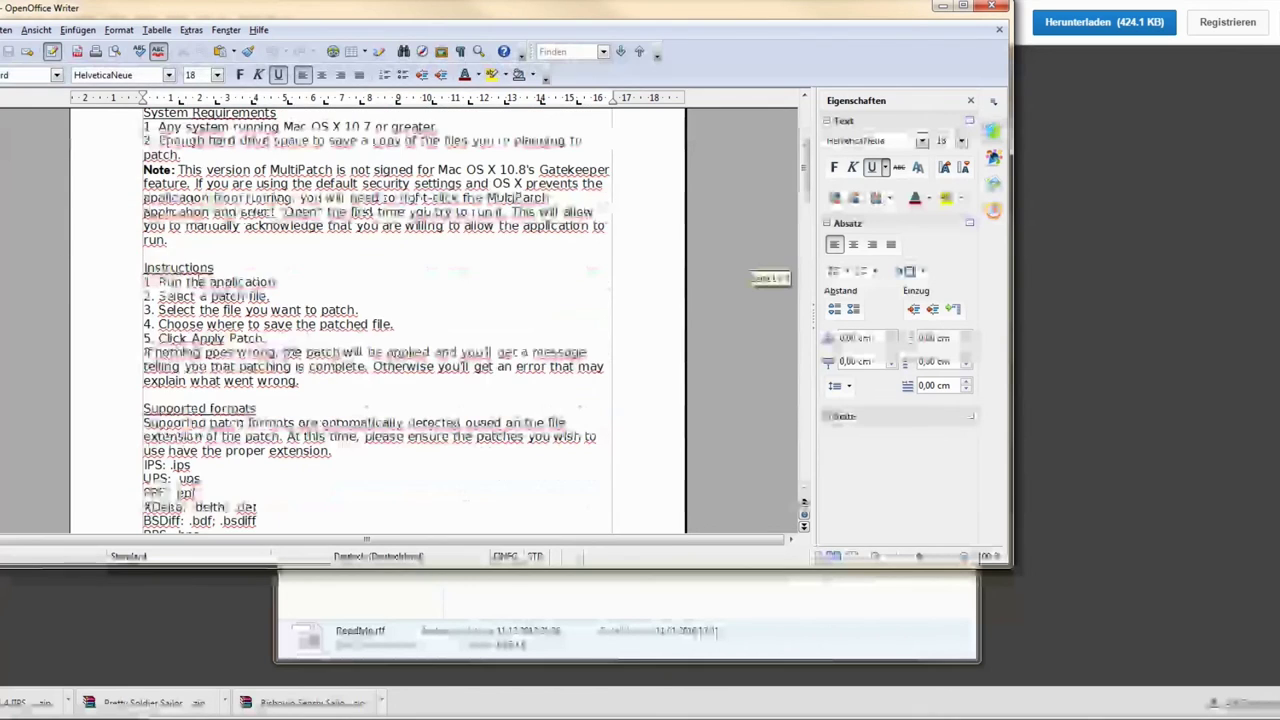
pyautogui.moveTo(145, 296); pyautogui.dragTo(300, 381)
pyautogui.scroll(-5, 765, 300)
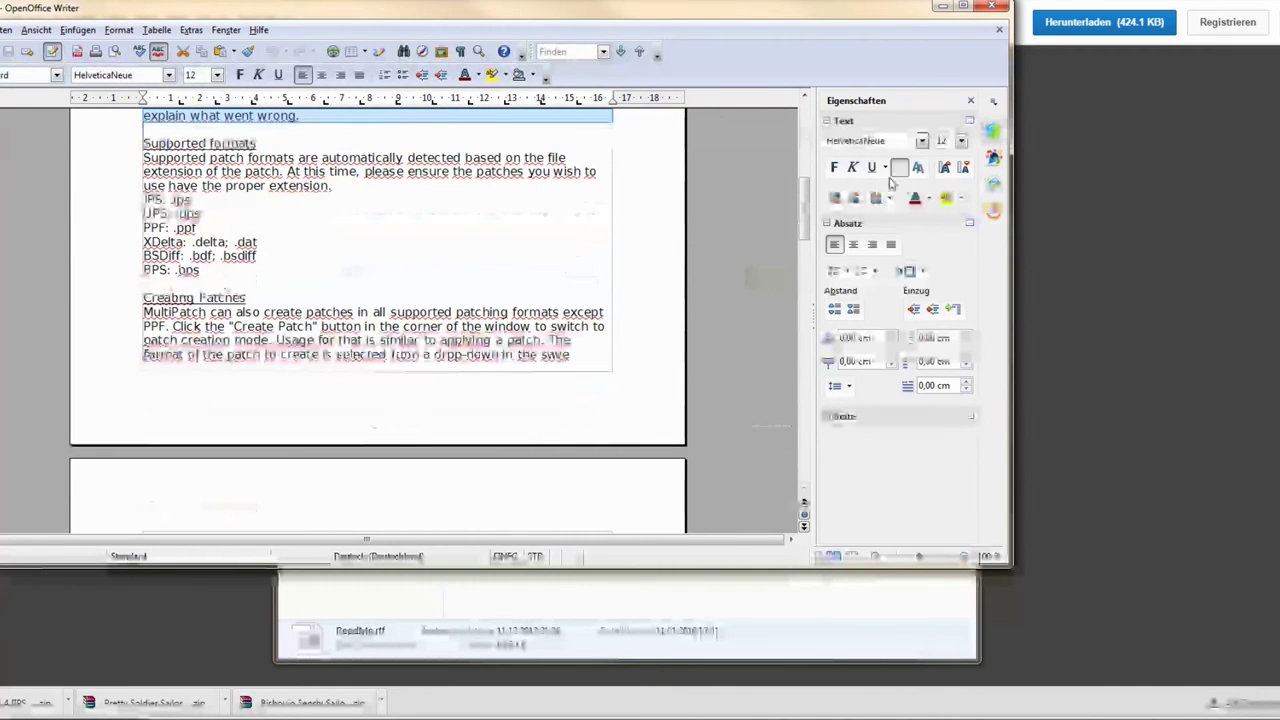
pyautogui.moveTo(148, 199); pyautogui.dragTo(185, 211)
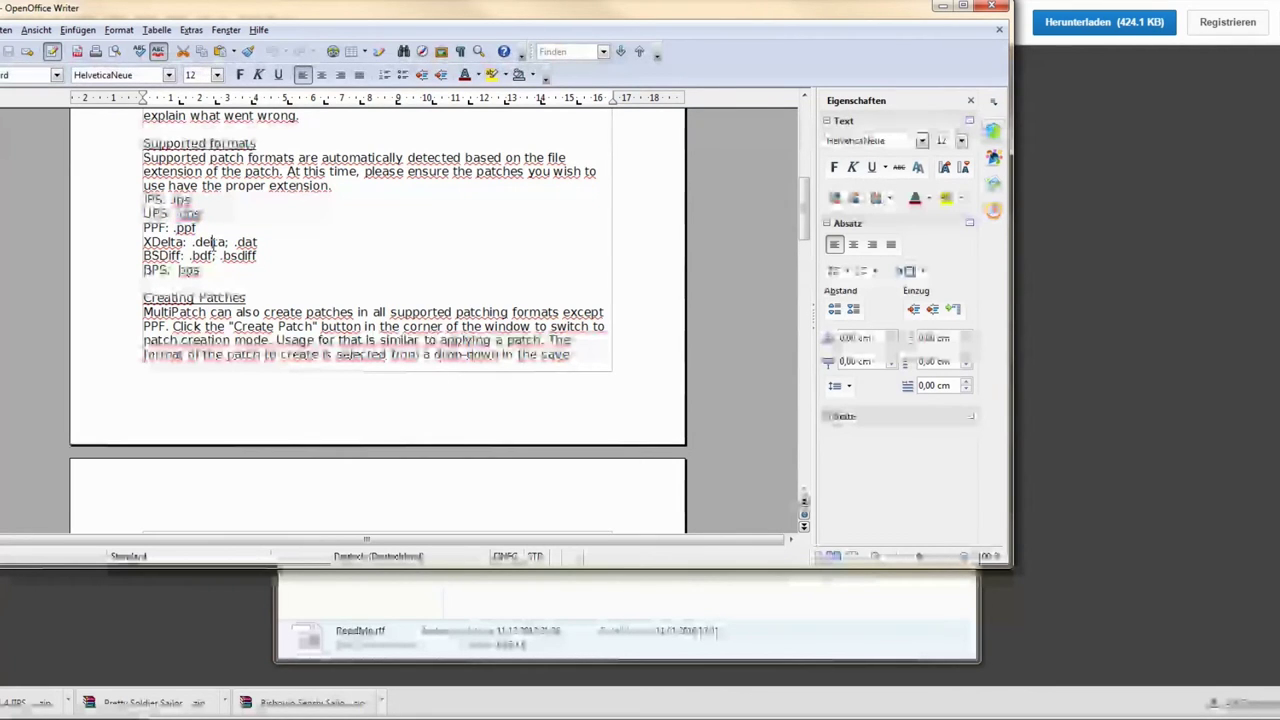
pyautogui.click(258, 286)
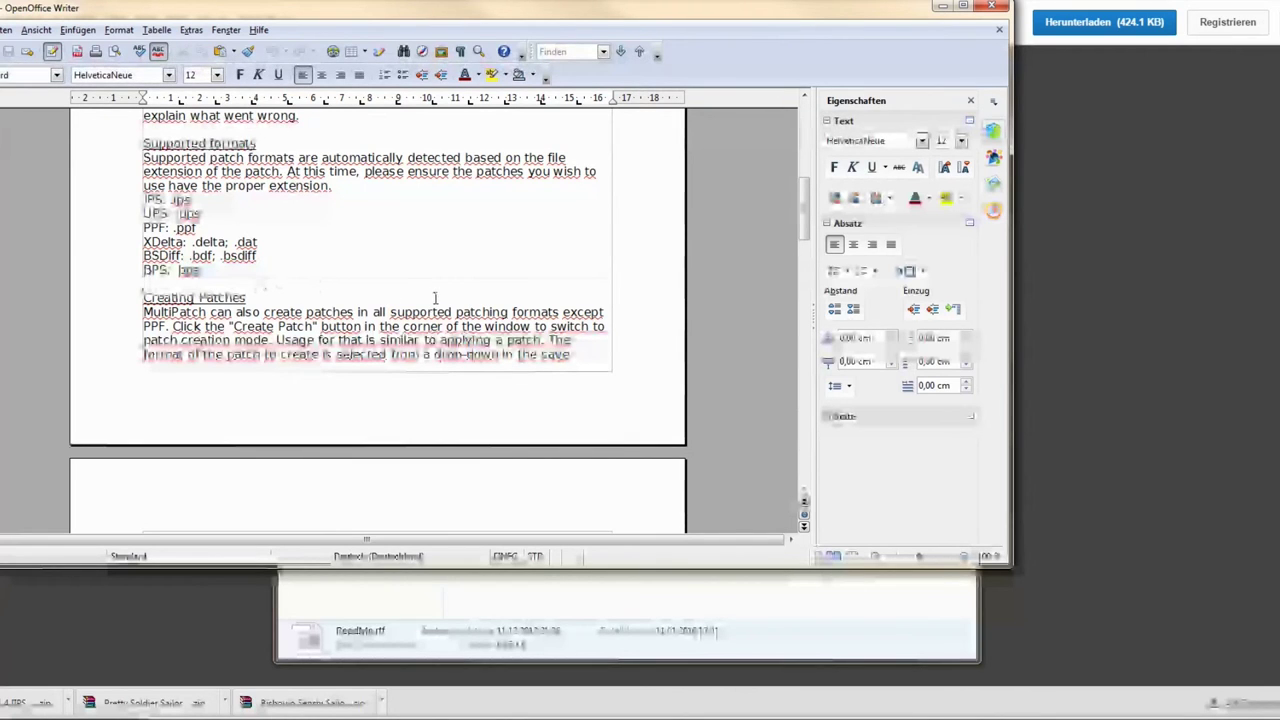
pyautogui.click(998, 8)
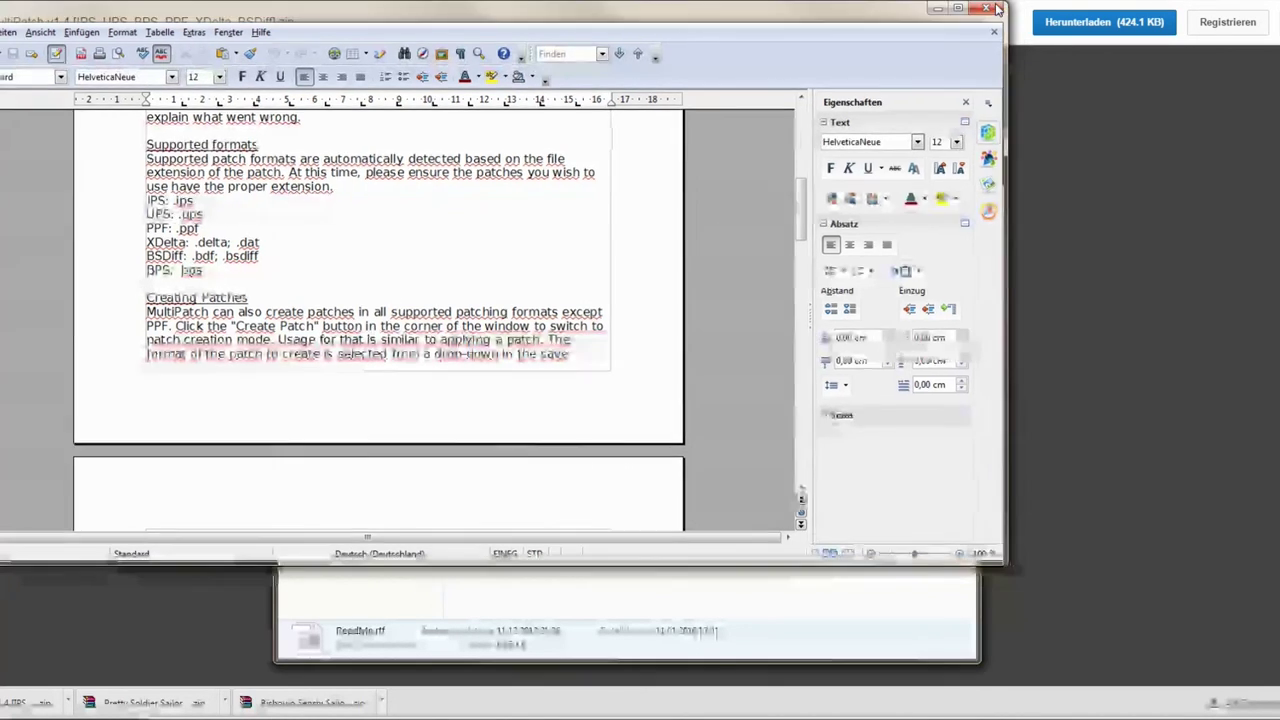
# Look through MultiPatch.app and its Contents and MacOS folders for the patcher's program file.
pyautogui.doubleClick(511, 130)
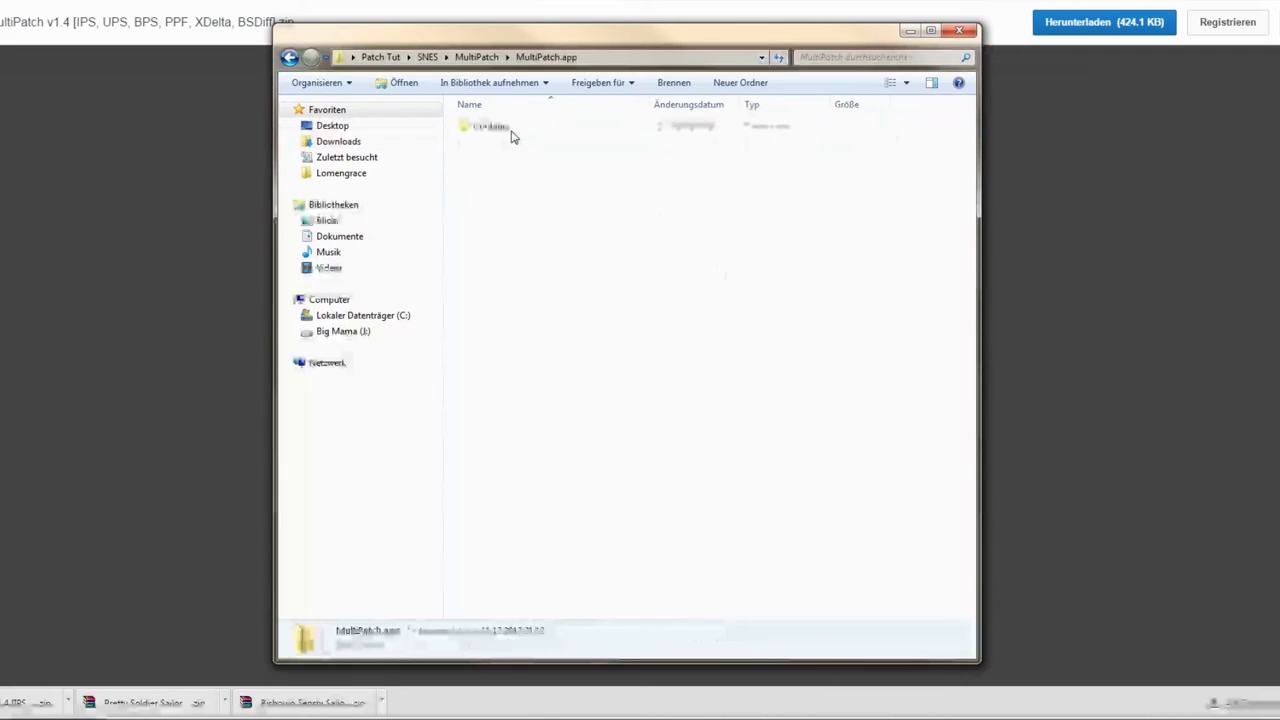
pyautogui.doubleClick(520, 130)
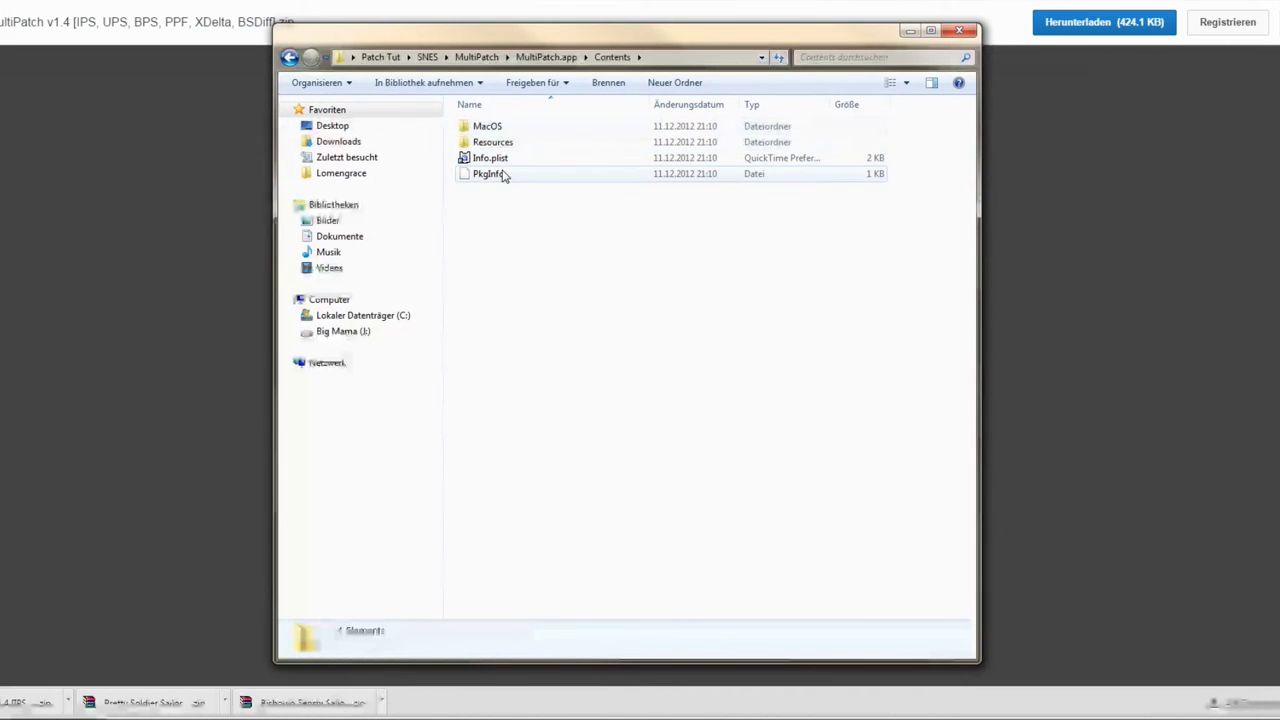
pyautogui.doubleClick(511, 128)
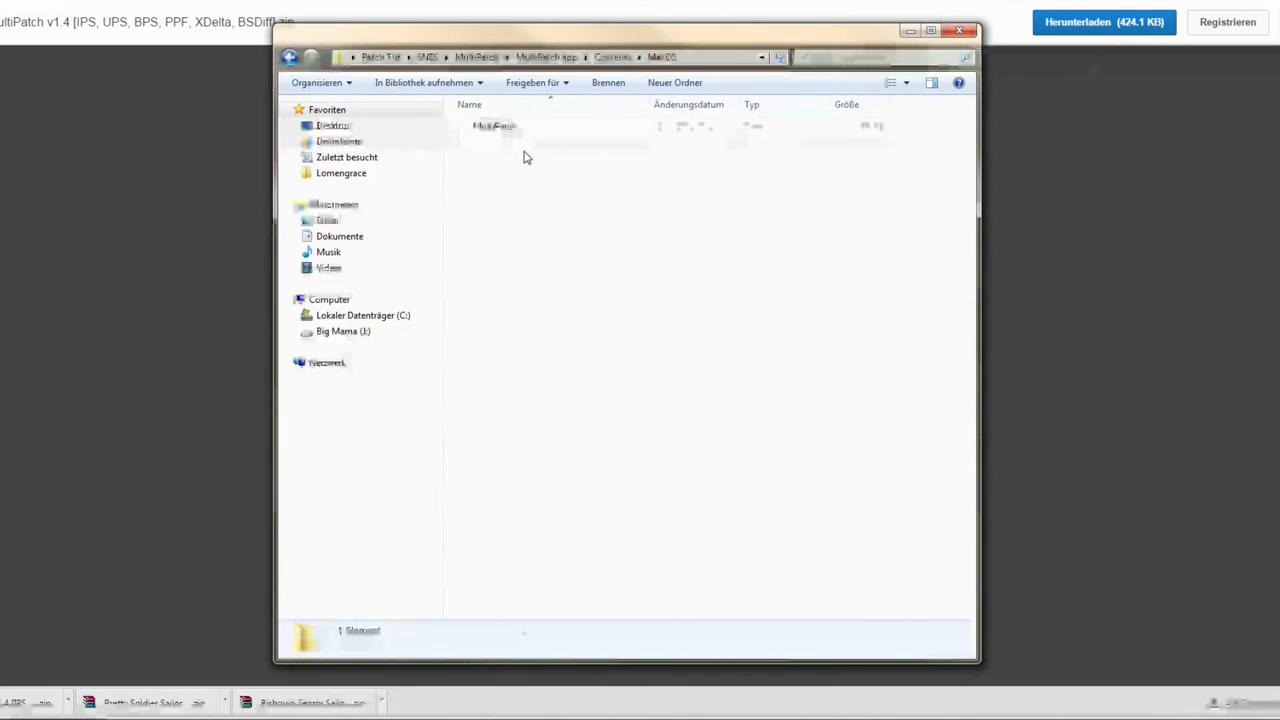
pyautogui.click(290, 59)
pyautogui.click(290, 59)
# Return to the browser and examine the operating systems given for the patch tools on the snes-projects.de download page.
pyautogui.click(113, 255)
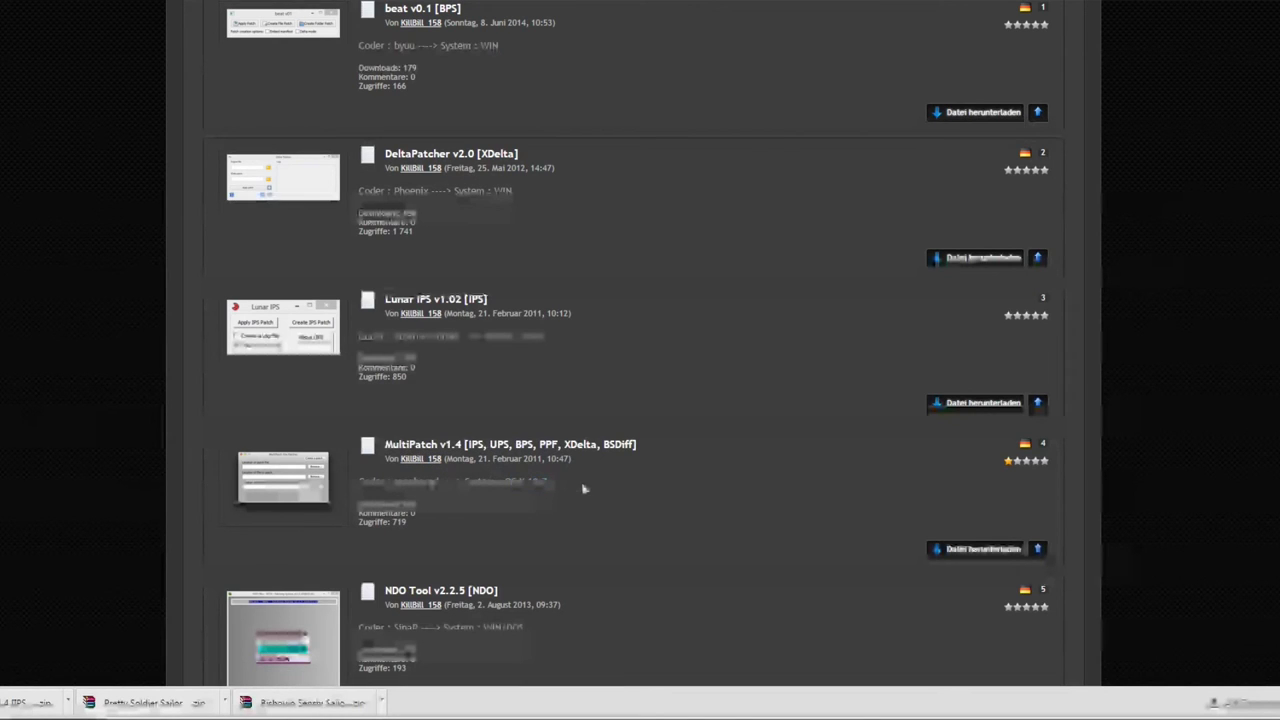
pyautogui.scroll(-4, 584, 488)
pyautogui.scroll(1, 584, 491)
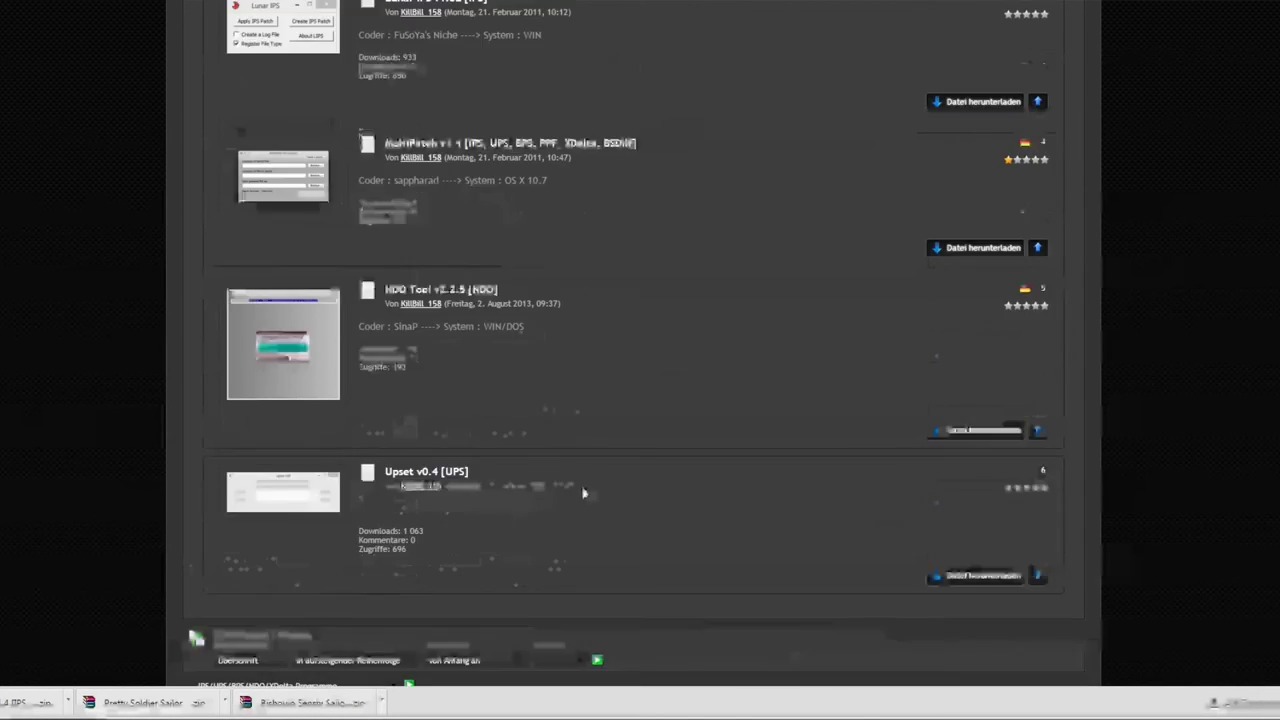
pyautogui.scroll(5, 584, 491)
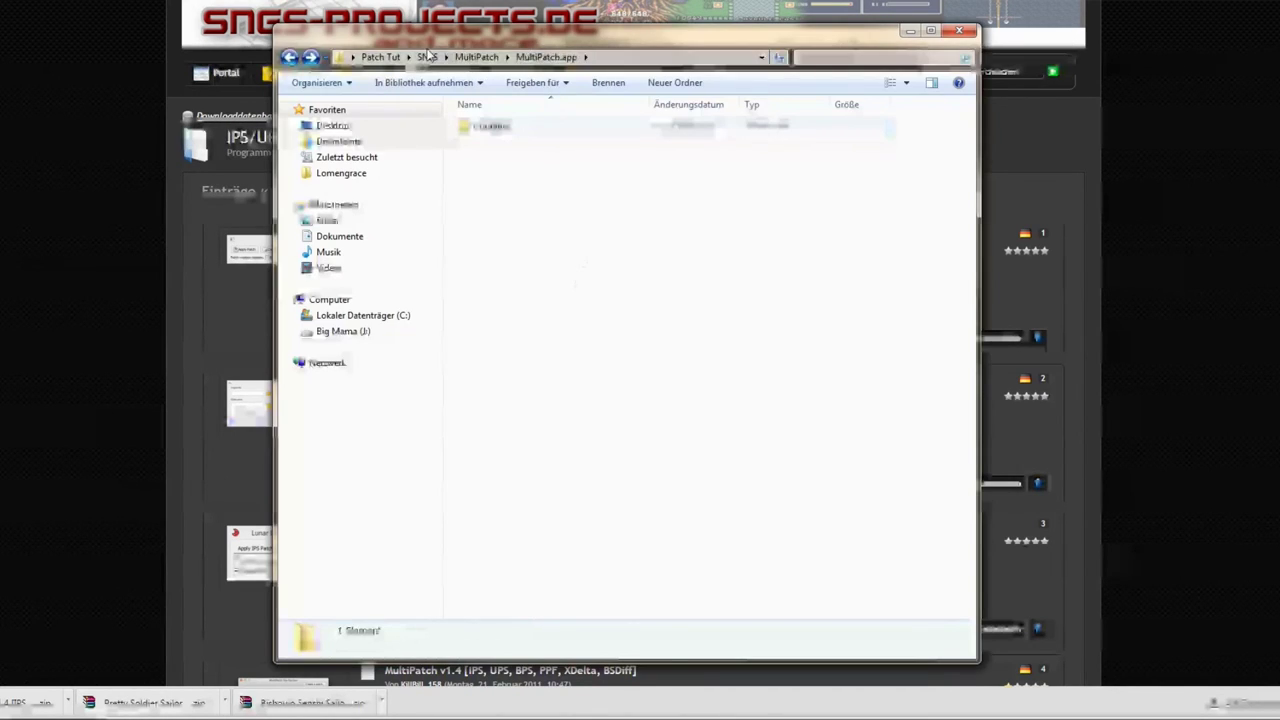
# Go back to the Pretty Soldier Sailor Moon patch folder and open the name of tsukuyomi.exe for editing.
pyautogui.click(427, 58)
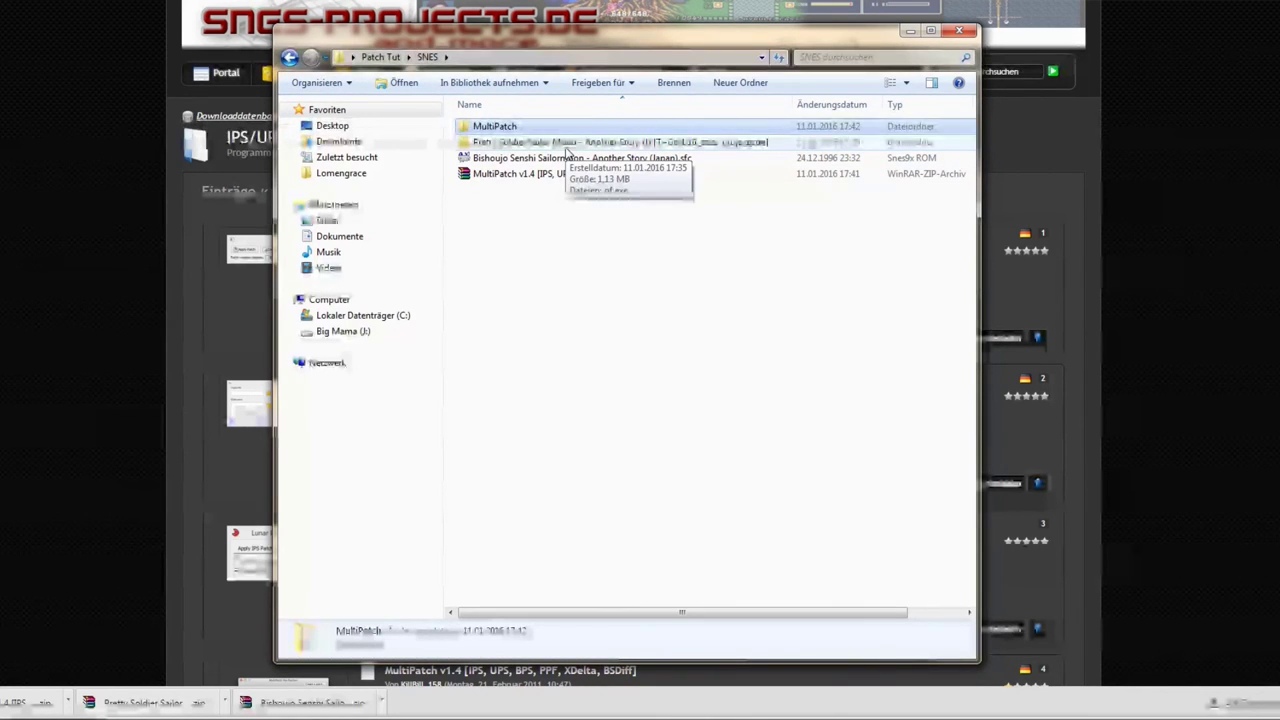
pyautogui.doubleClick(565, 150)
pyautogui.click(490, 175)
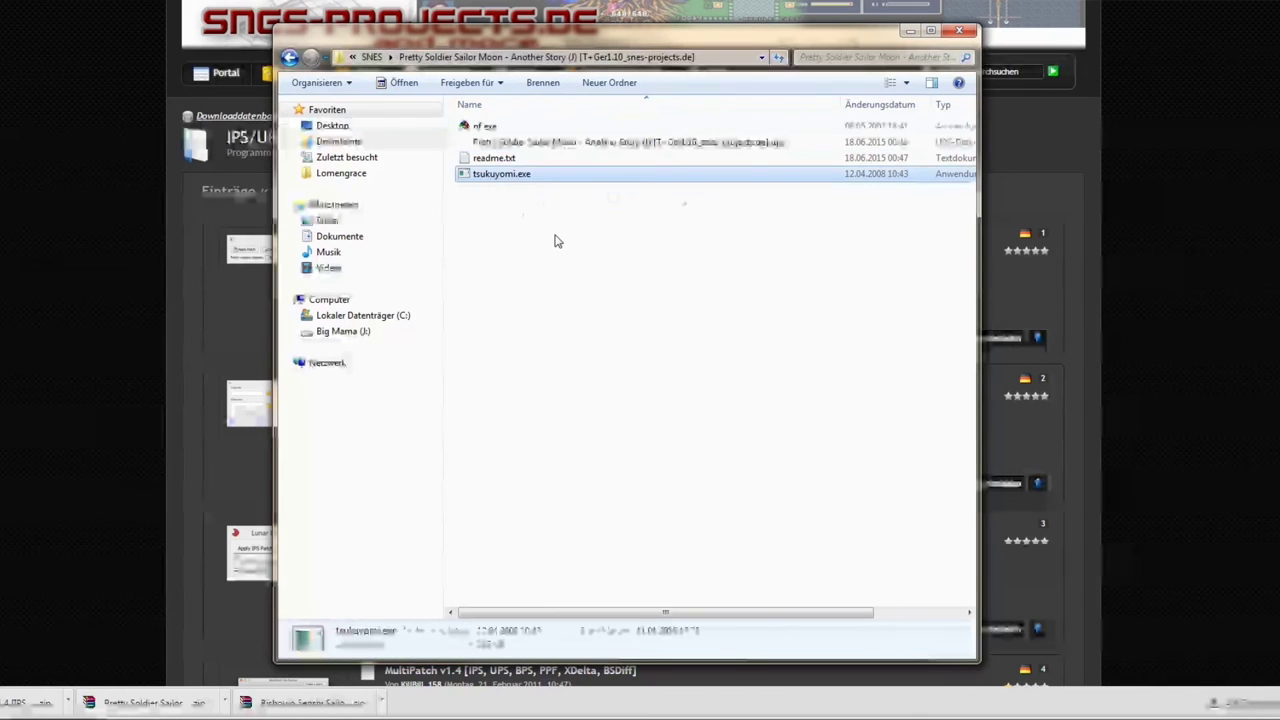
pyautogui.press('F2')
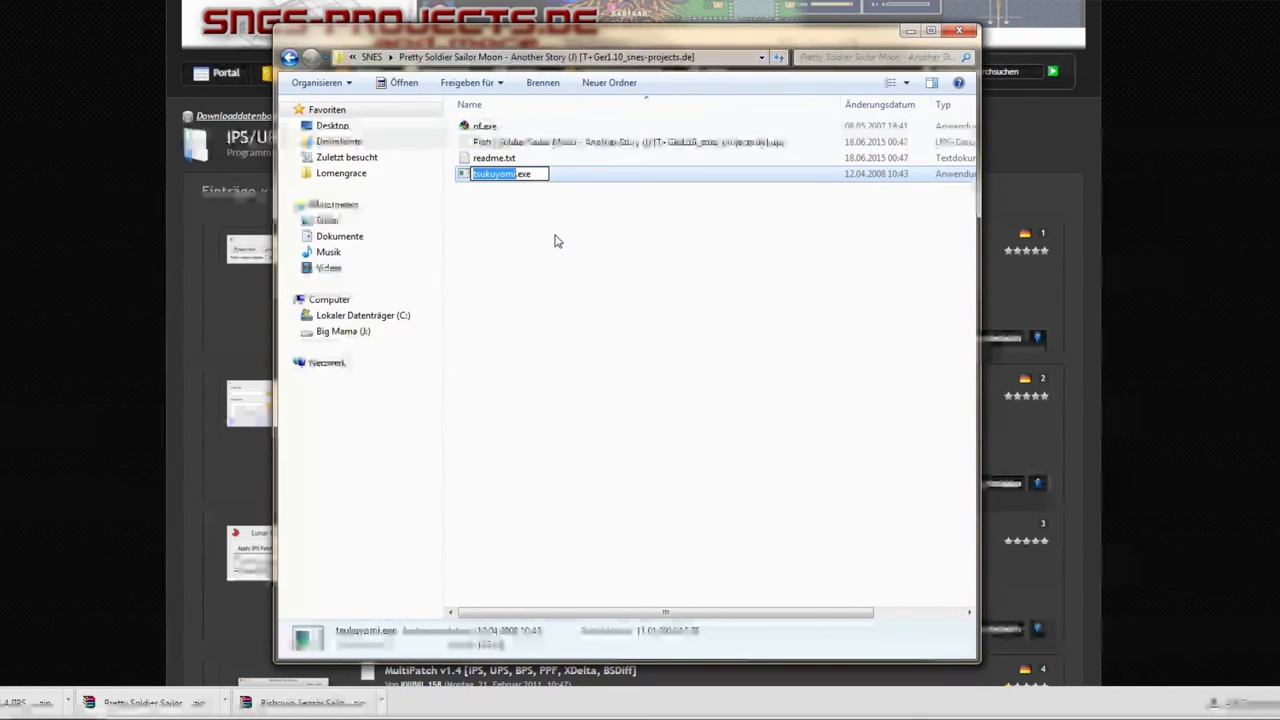